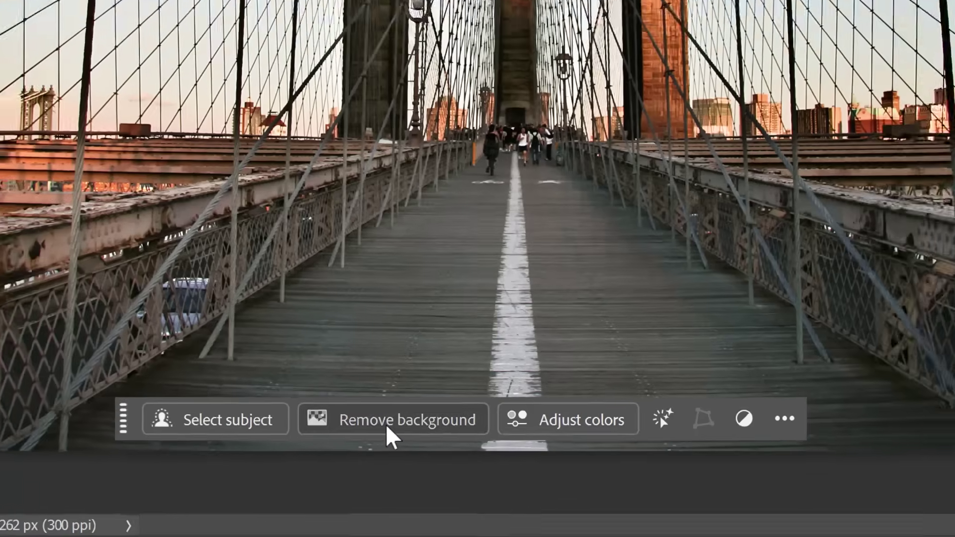
Remove the bridge photo's background, then generate an image from the X composition reference.
click(418, 406)
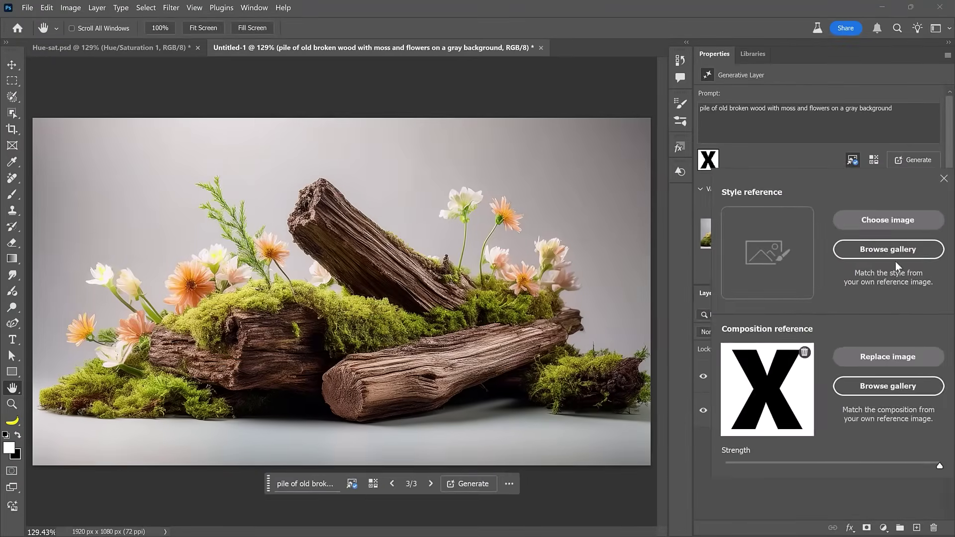
click(914, 159)
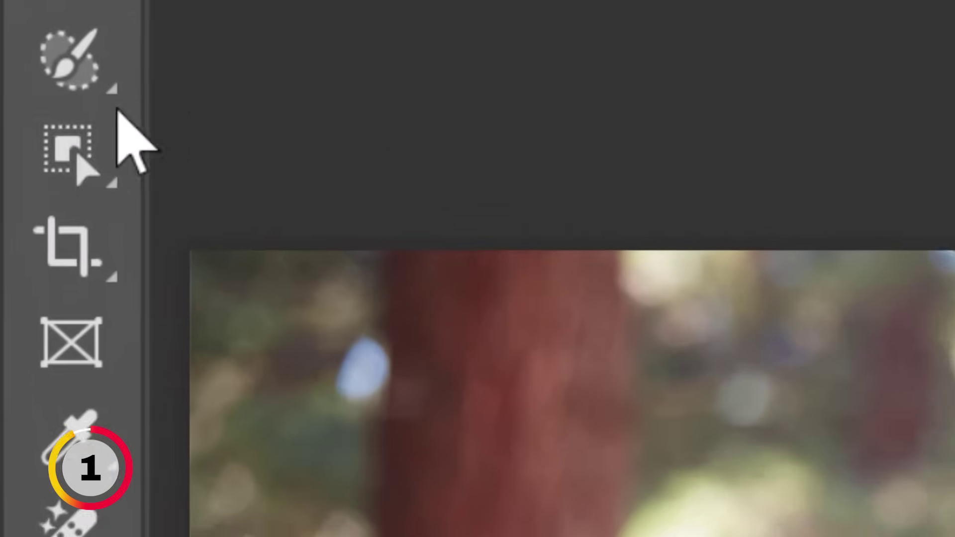
Select the man's jeans with the Object Selection Tool, then deselect.
click(12, 113)
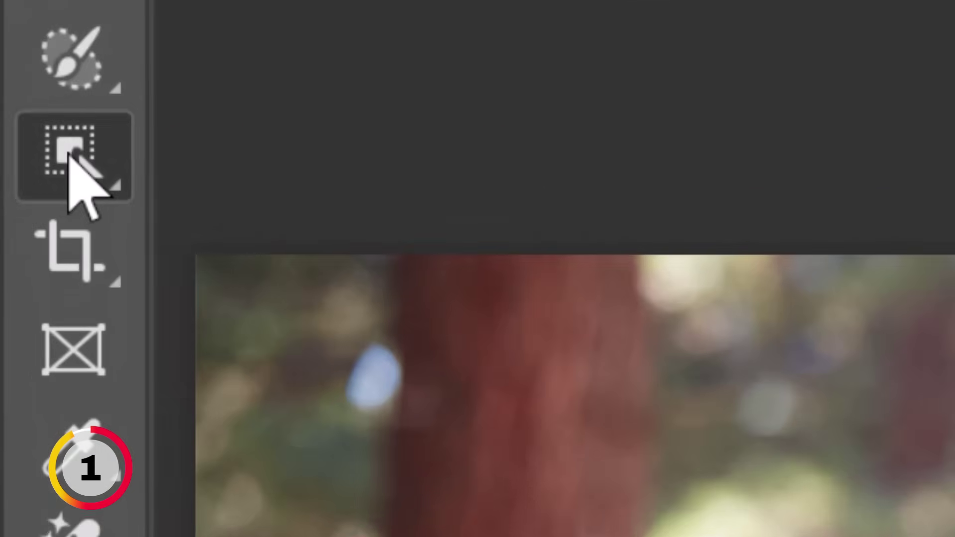
click(702, 167)
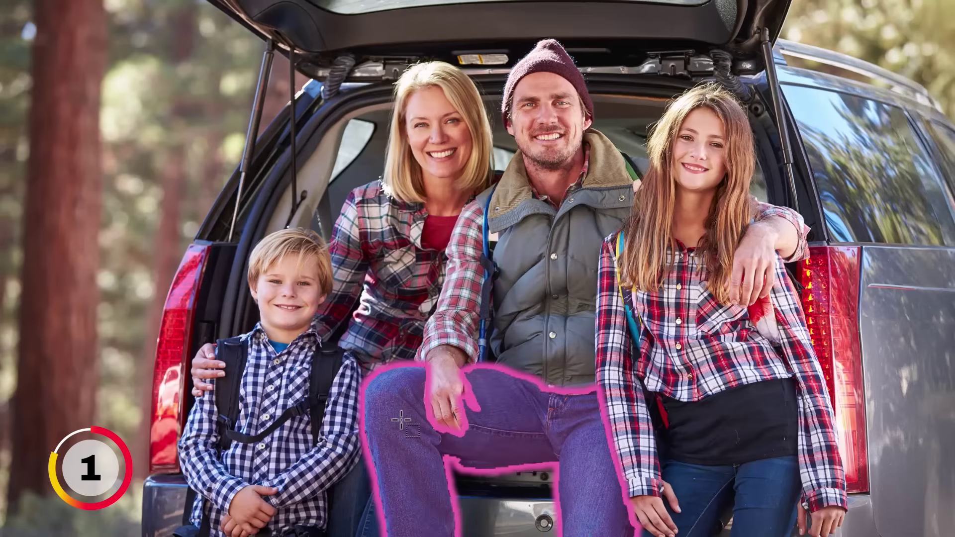
click(401, 420)
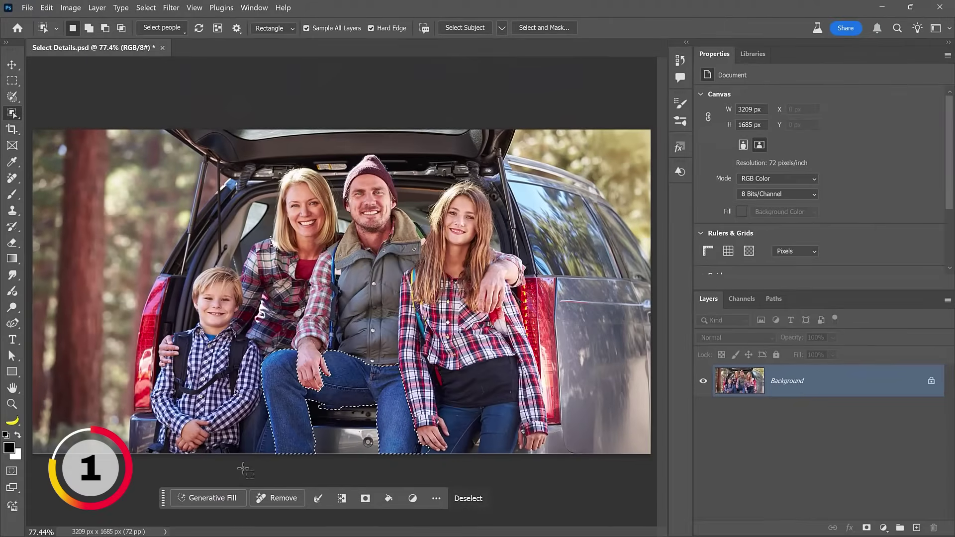
key(ctrl+d)
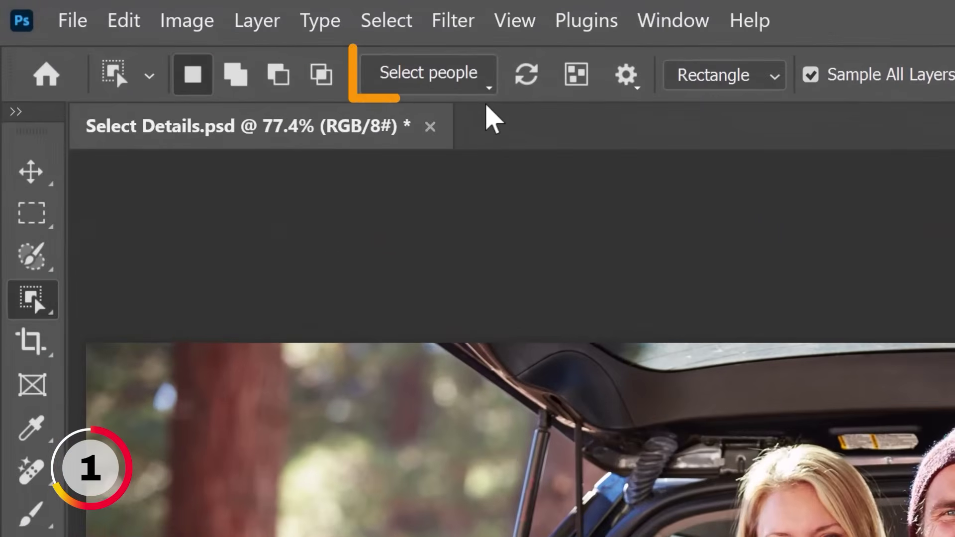
Select only the girl using Select people.
click(182, 35)
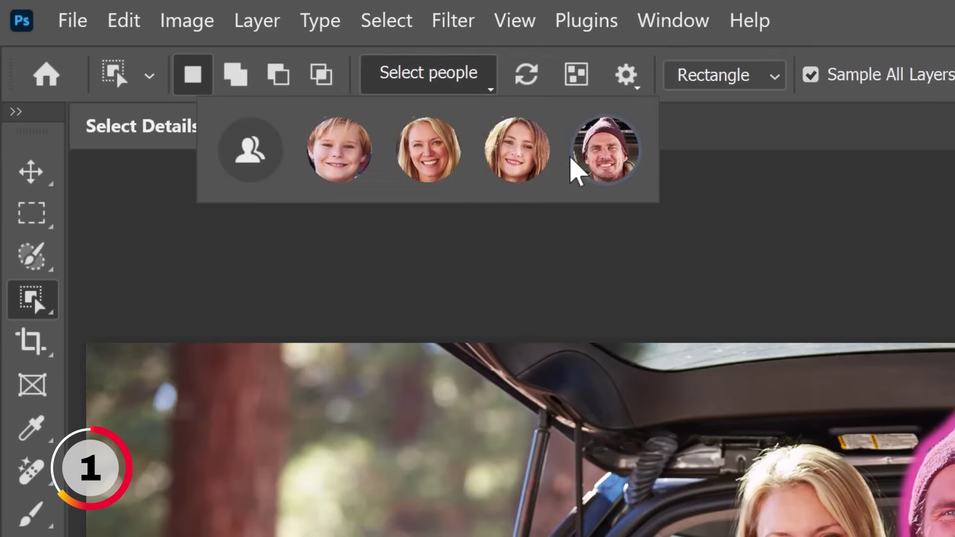
click(528, 170)
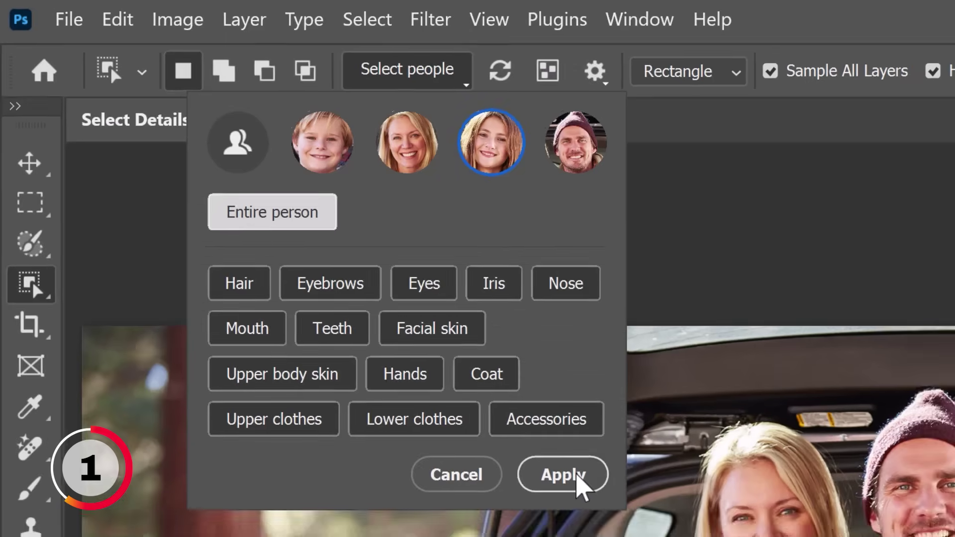
click(609, 497)
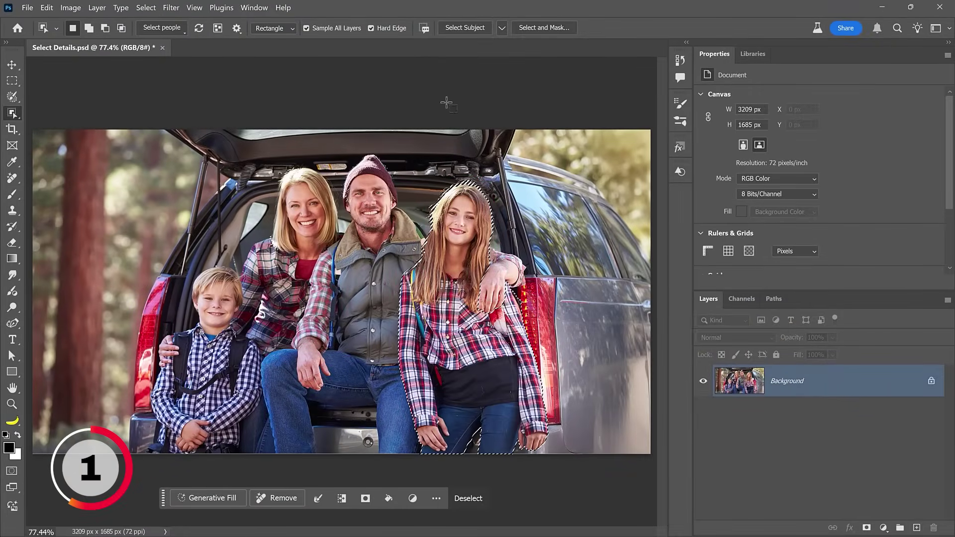
Select the boy and the woman together as entire persons using Select people.
click(182, 30)
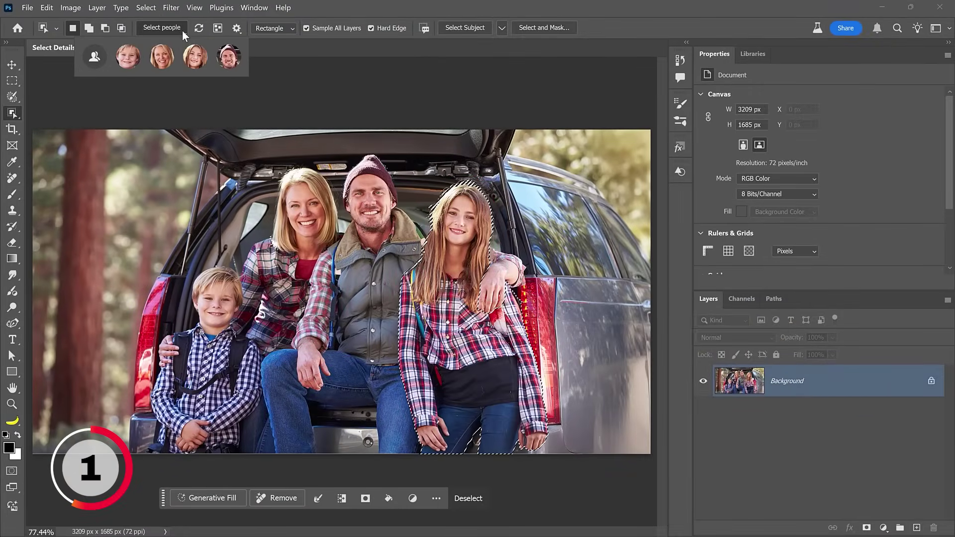
click(128, 56)
click(162, 67)
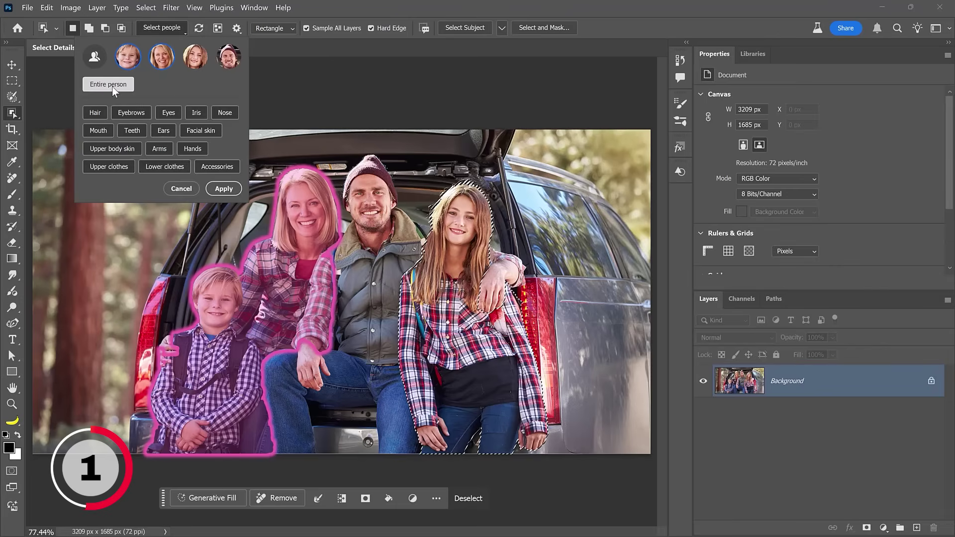
click(224, 189)
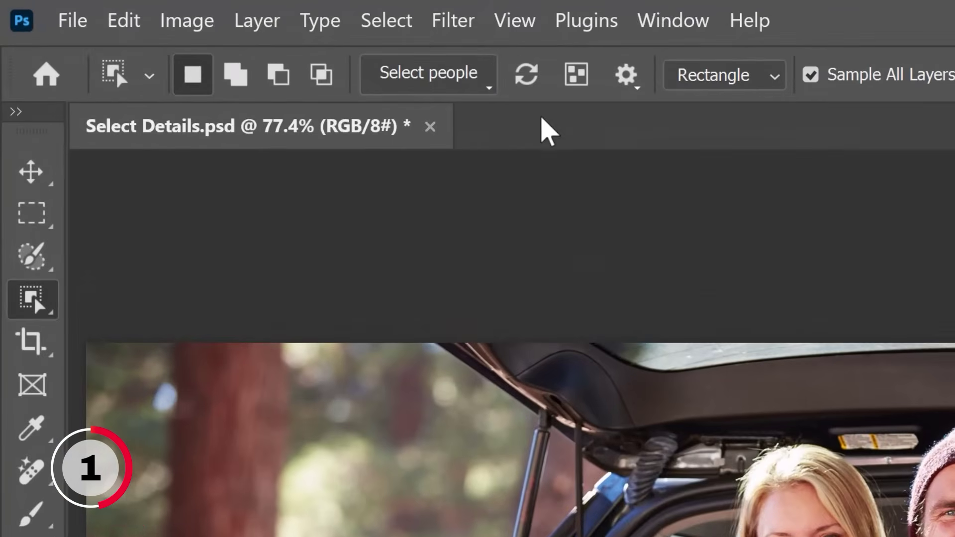
Select only the boy's and woman's teeth with Select people's Teeth detail.
click(177, 30)
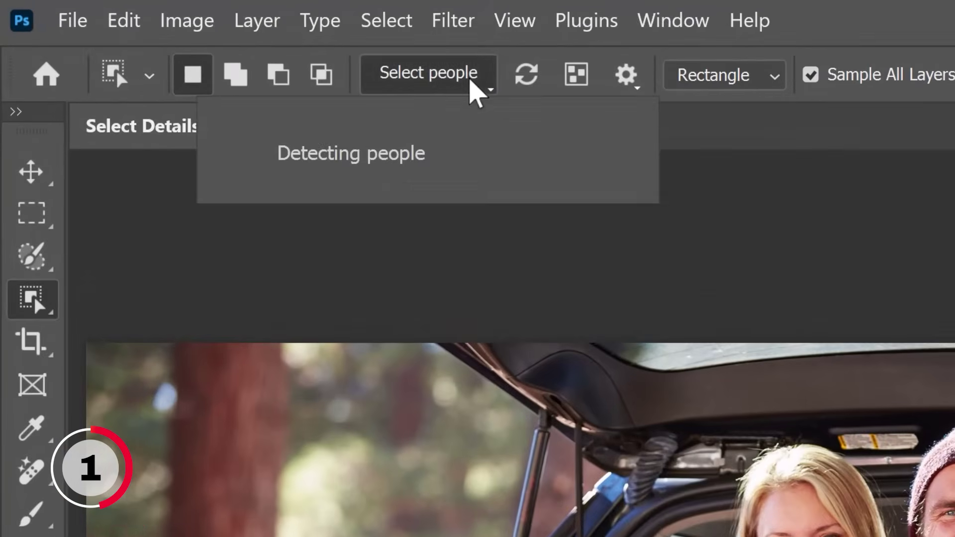
click(364, 139)
click(426, 162)
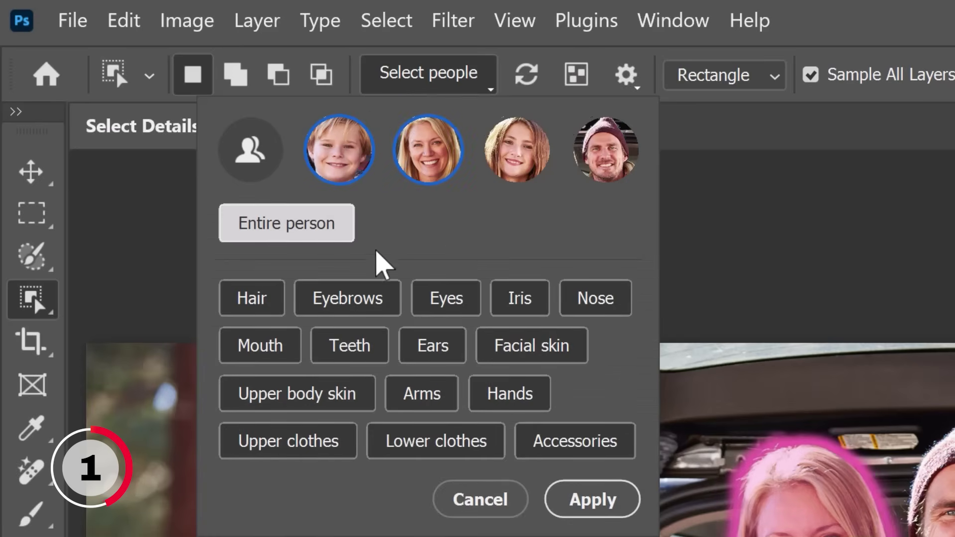
click(341, 348)
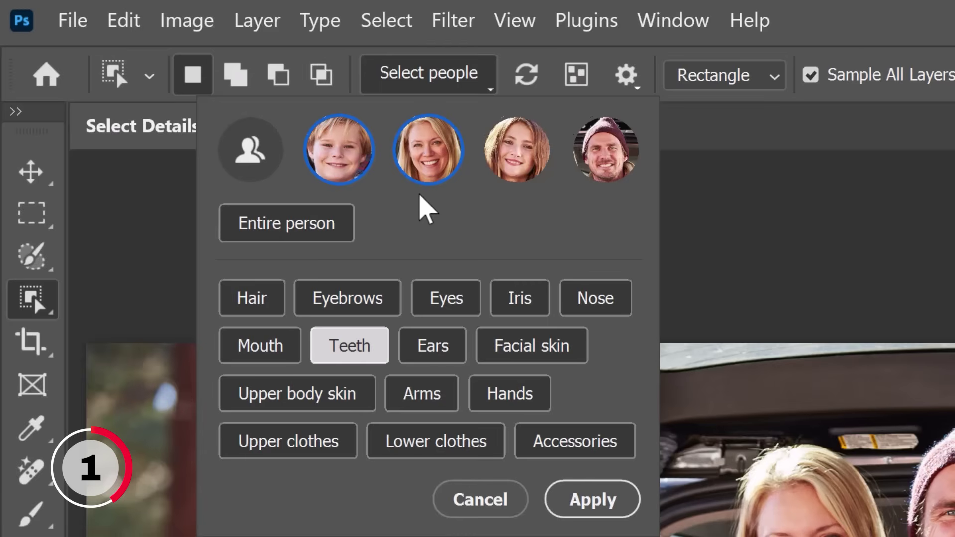
click(571, 498)
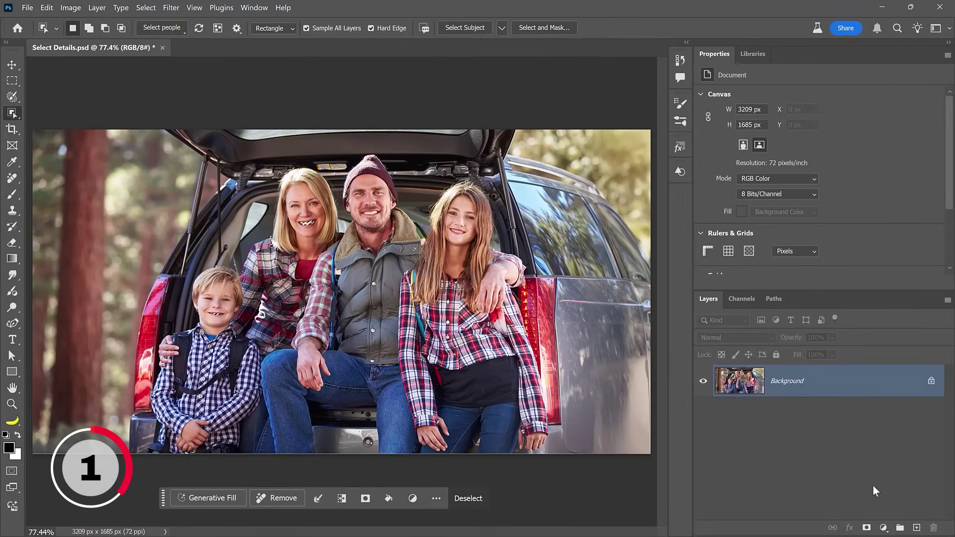
click(884, 529)
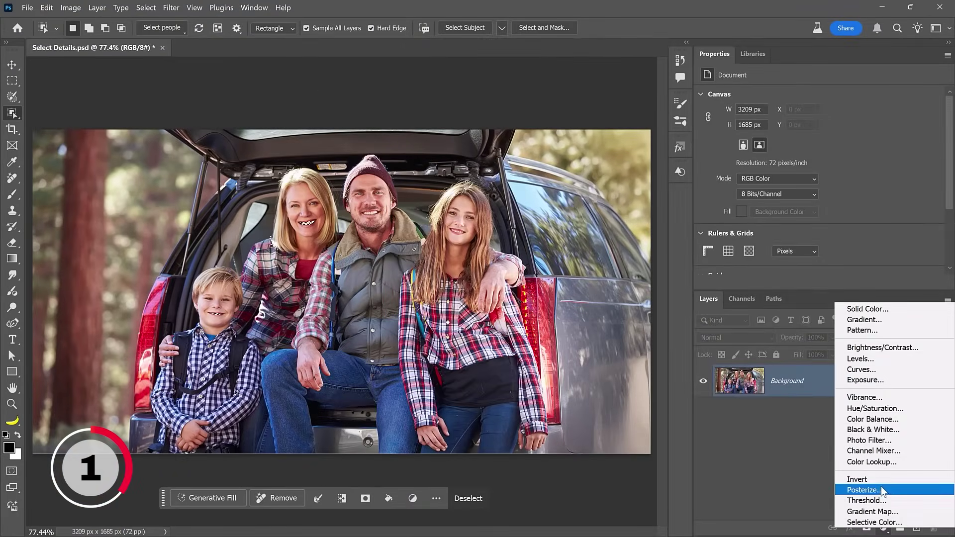
Whiten the teeth with Hue/Saturation (Saturation -18, Lightness +44), then delete that layer.
click(886, 409)
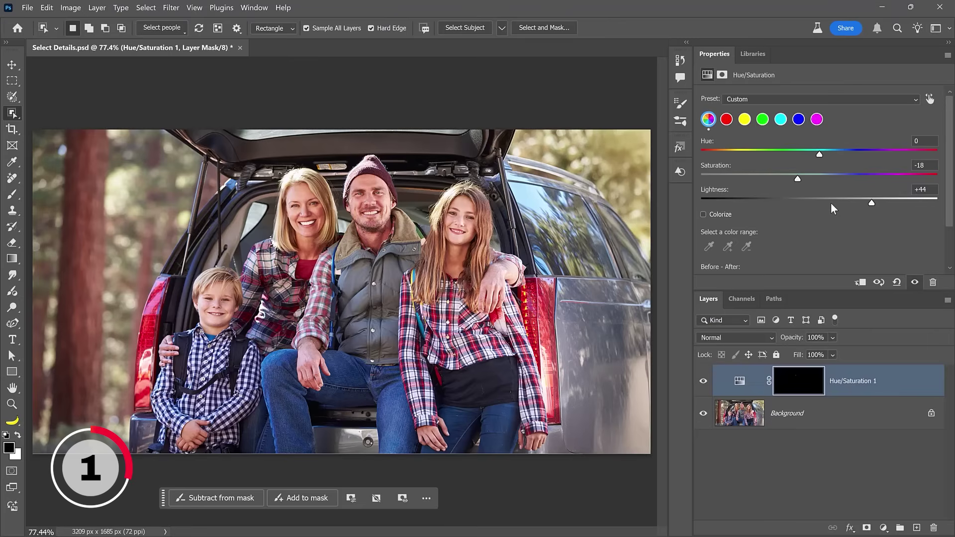
drag(740, 386, 933, 527)
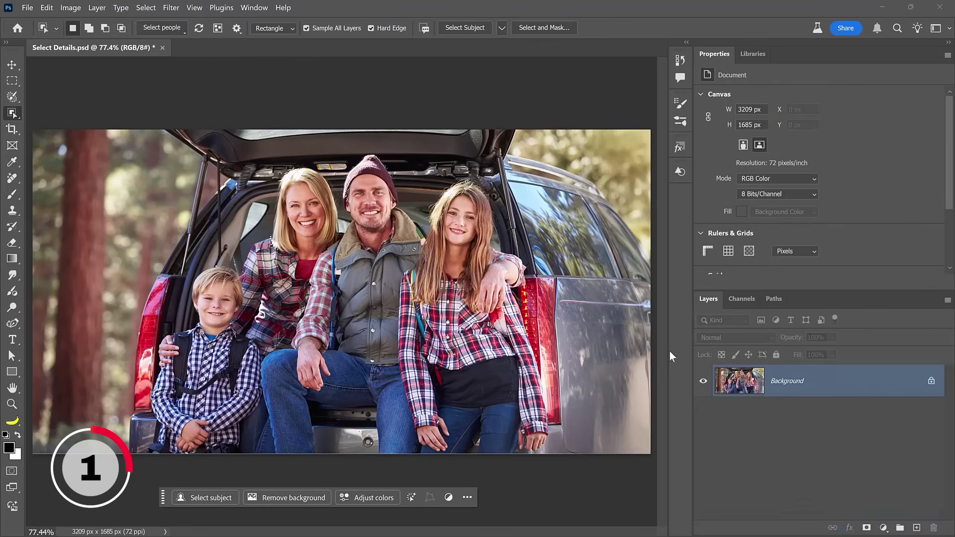
Select the man's coat with Select people's Coat detail, after first trying the woman.
click(180, 32)
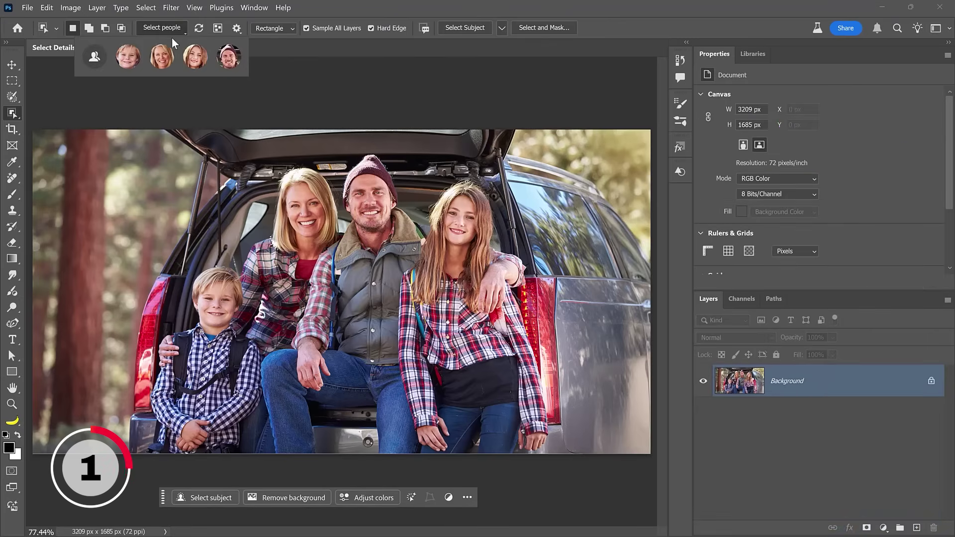
click(163, 58)
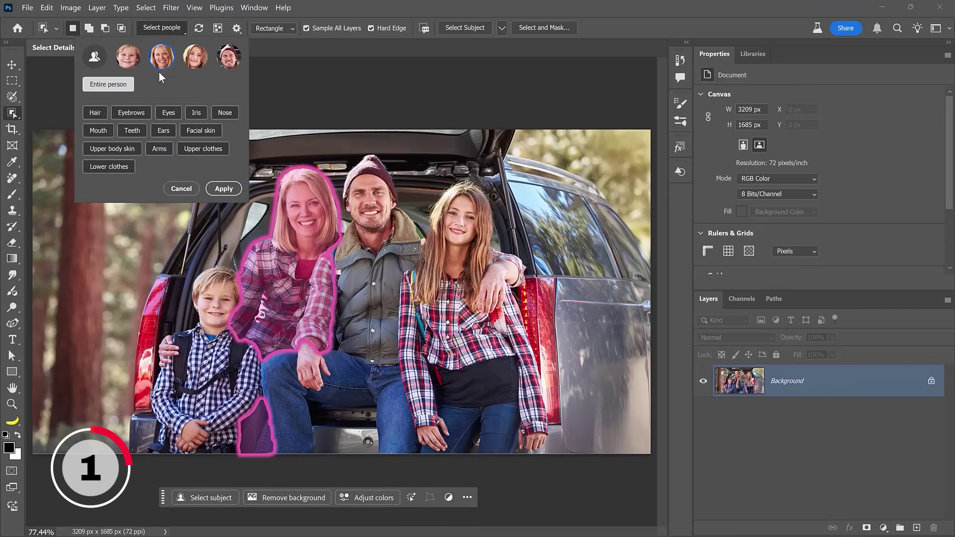
click(118, 171)
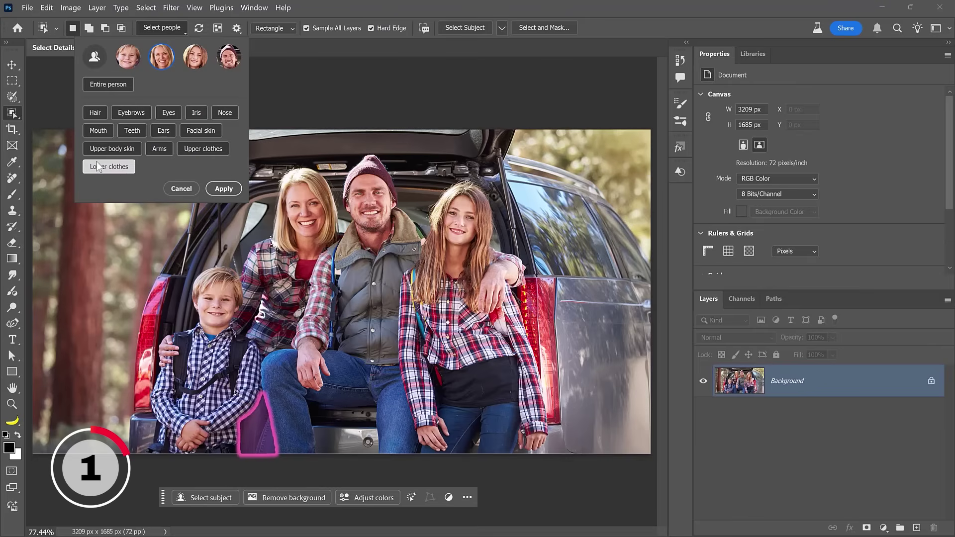
click(164, 59)
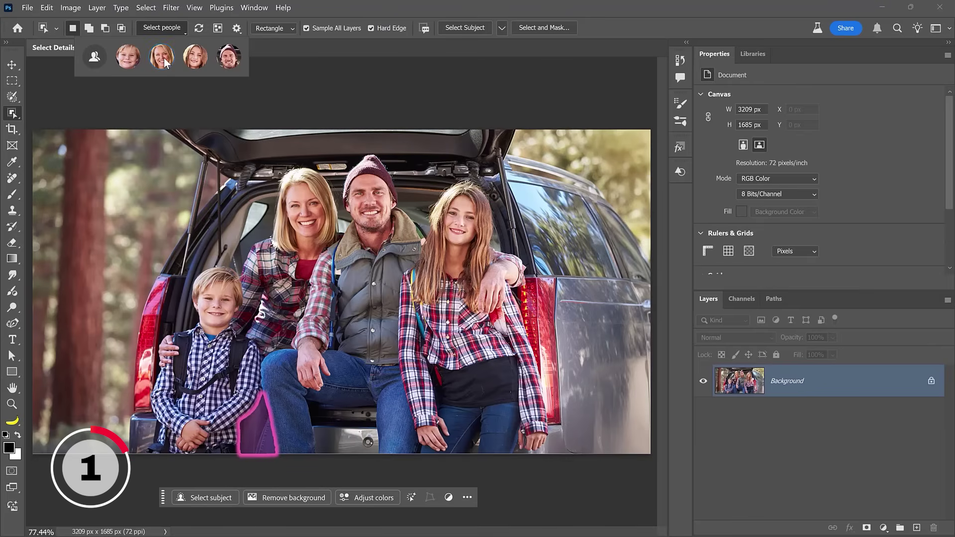
click(227, 64)
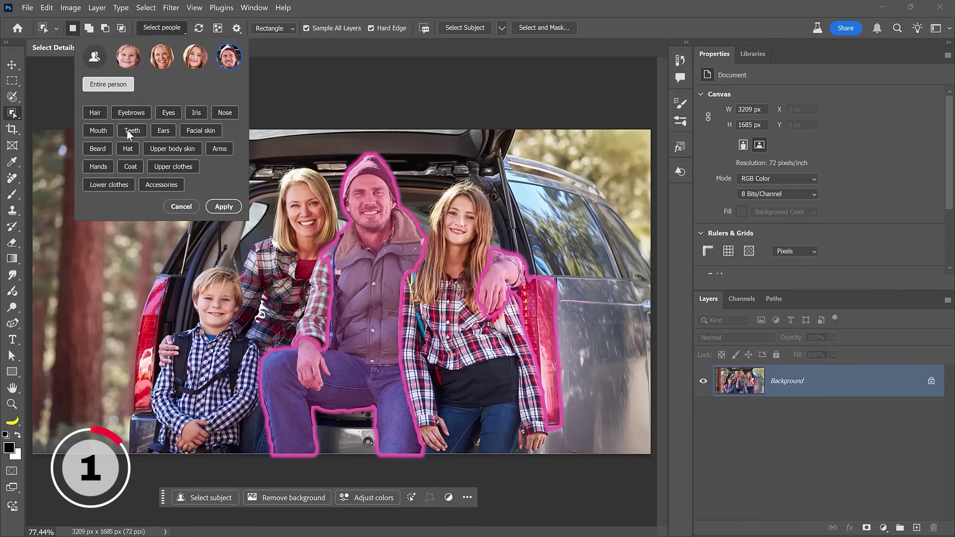
click(132, 168)
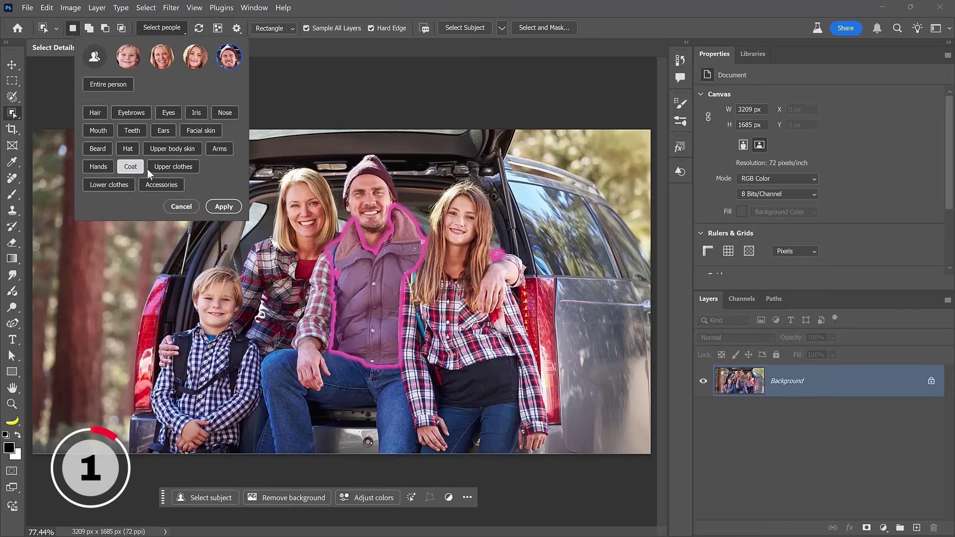
click(224, 208)
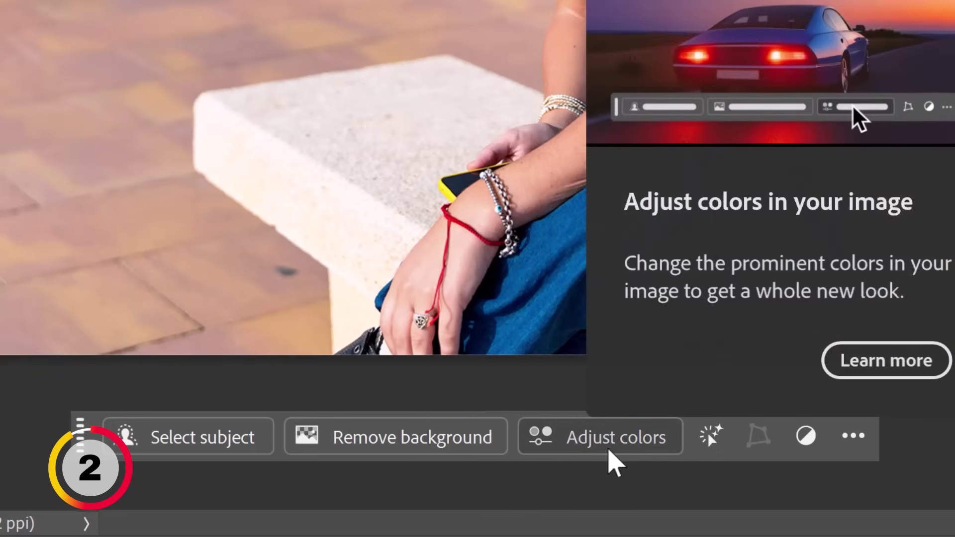
Create a Prominent Colors Hue/Saturation adjustment layer for the beach photo.
click(611, 454)
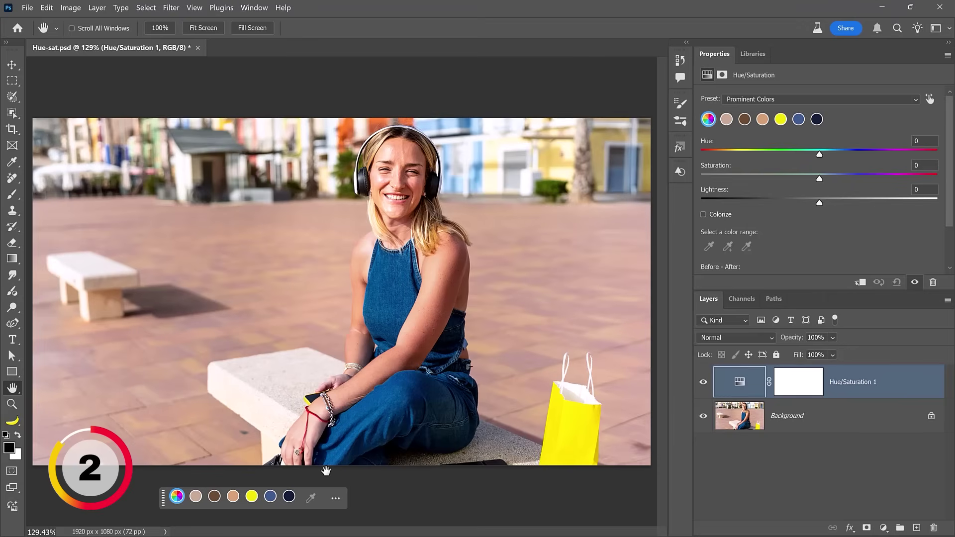
Turn the navy outfit maroon with Hue +144, Saturation -36, Lightness -7, refining the colour range.
click(288, 496)
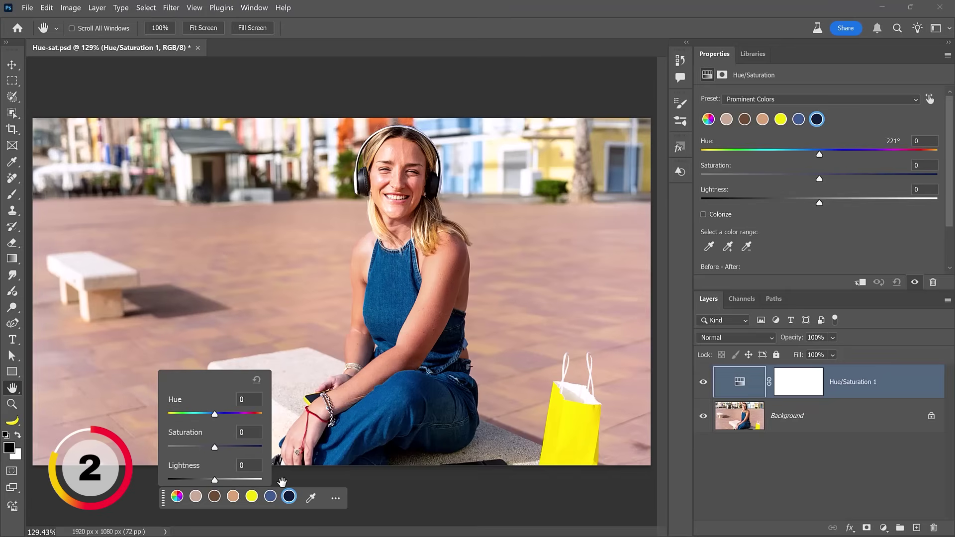
drag(210, 414, 198, 448)
mouse_move(215, 480)
mouse_down()
mouse_move(240, 481)
mouse_move(209, 479)
mouse_up()
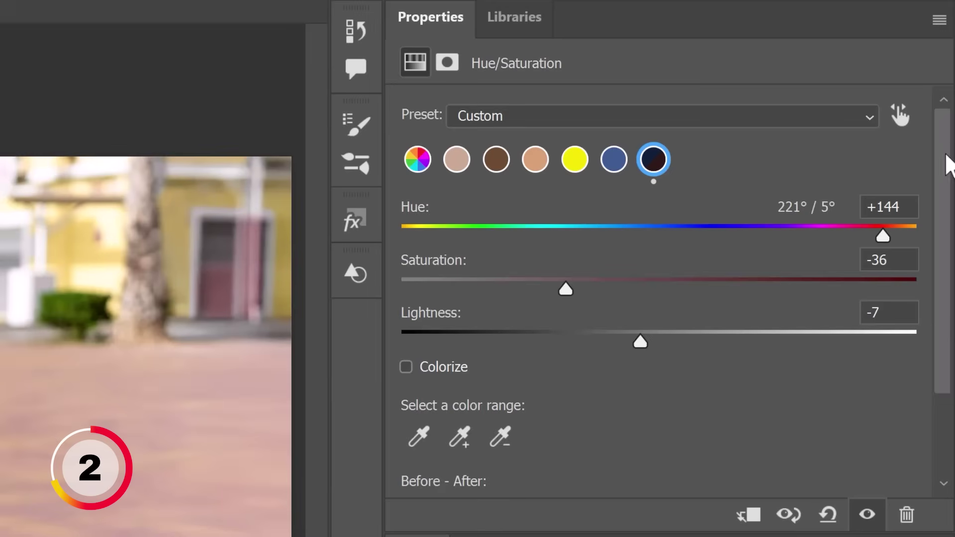
drag(943, 161, 946, 218)
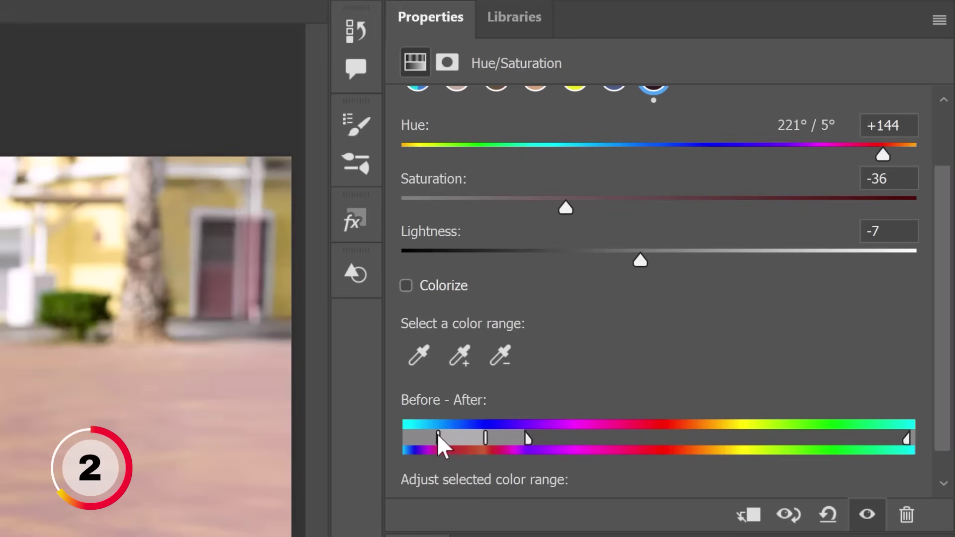
drag(439, 442, 409, 442)
drag(486, 439, 564, 439)
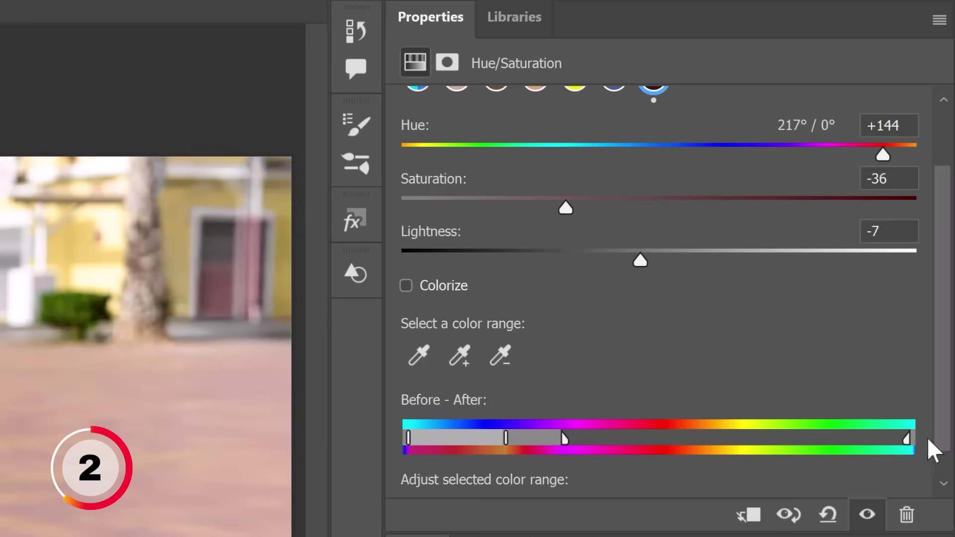
drag(907, 440, 880, 440)
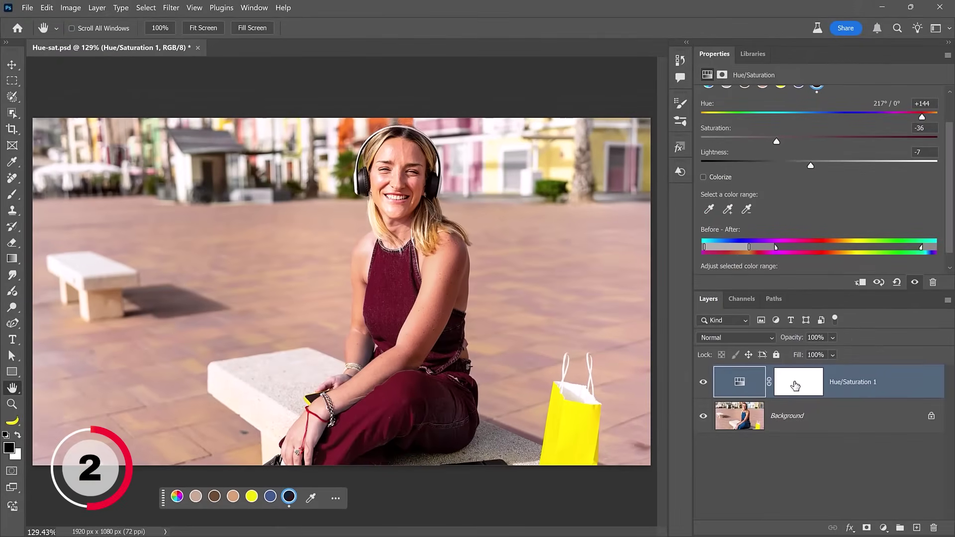
Invert the mask and paint white over the jeans and top, then delete the layer mask.
click(795, 385)
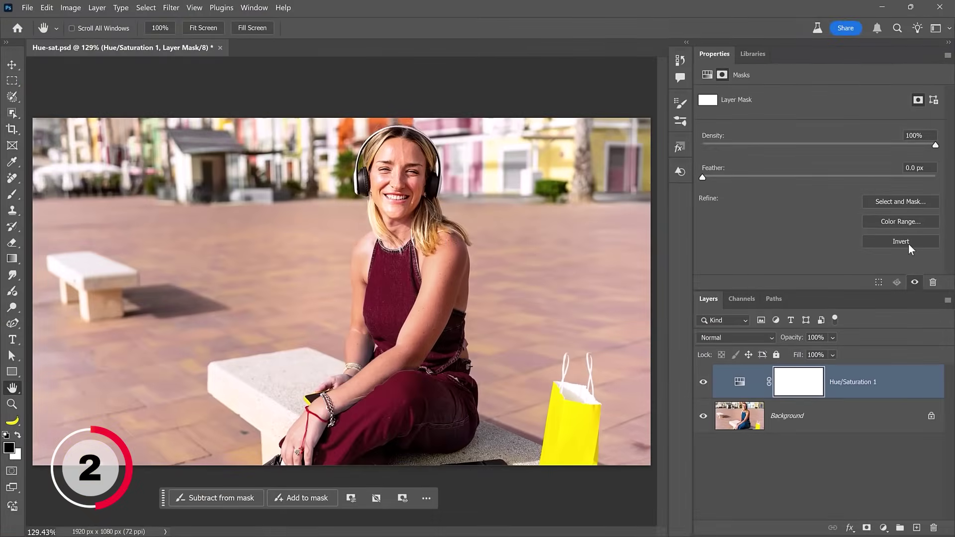
click(908, 244)
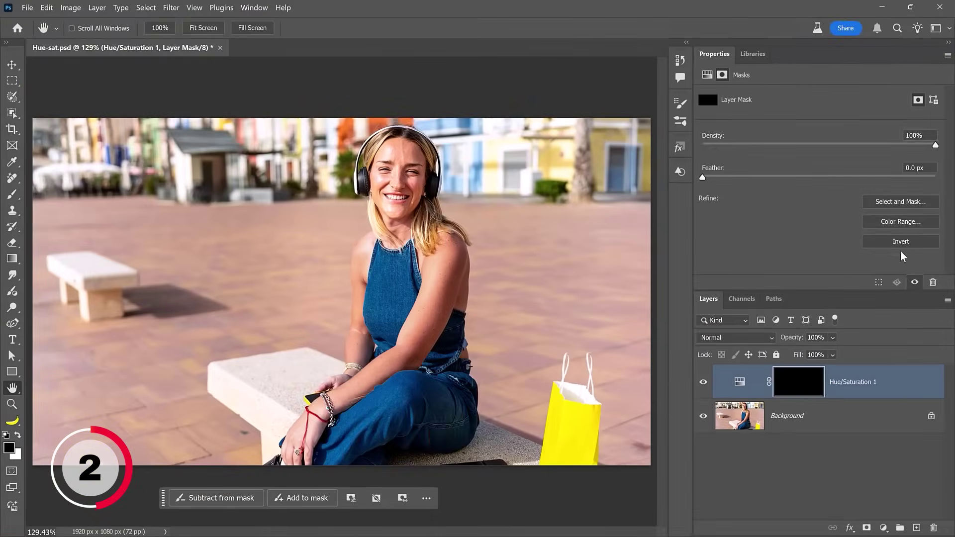
click(12, 195)
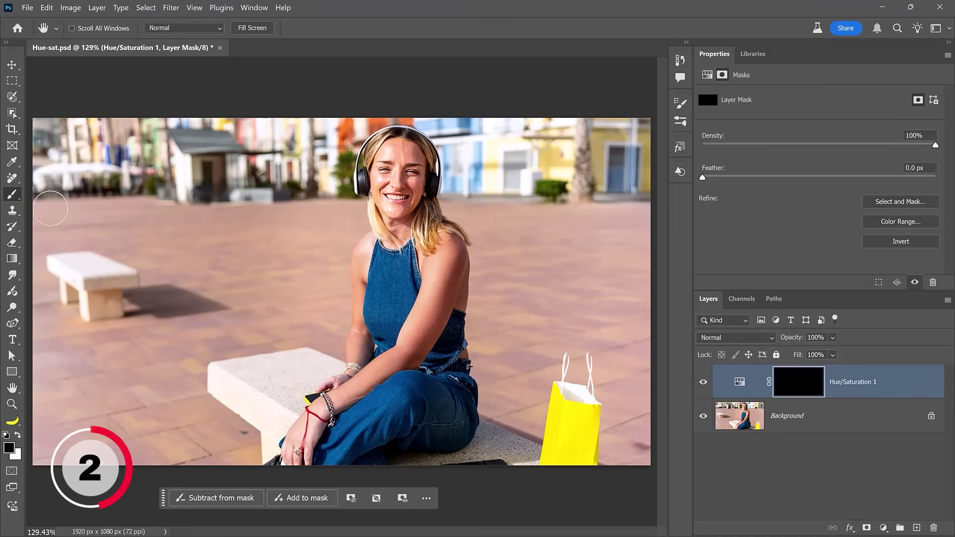
click(20, 435)
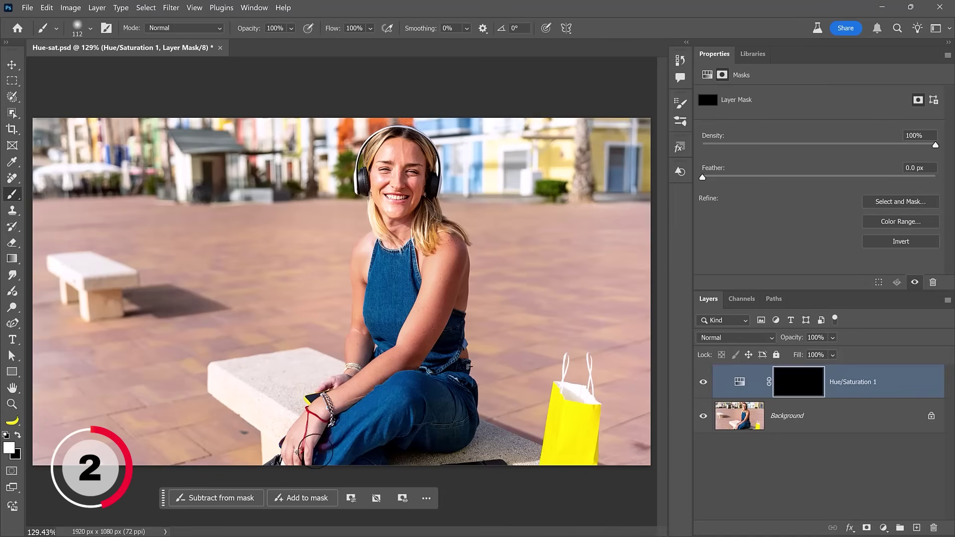
mouse_move(321, 455)
mouse_down()
mouse_move(364, 428)
mouse_move(352, 416)
mouse_move(407, 380)
mouse_up()
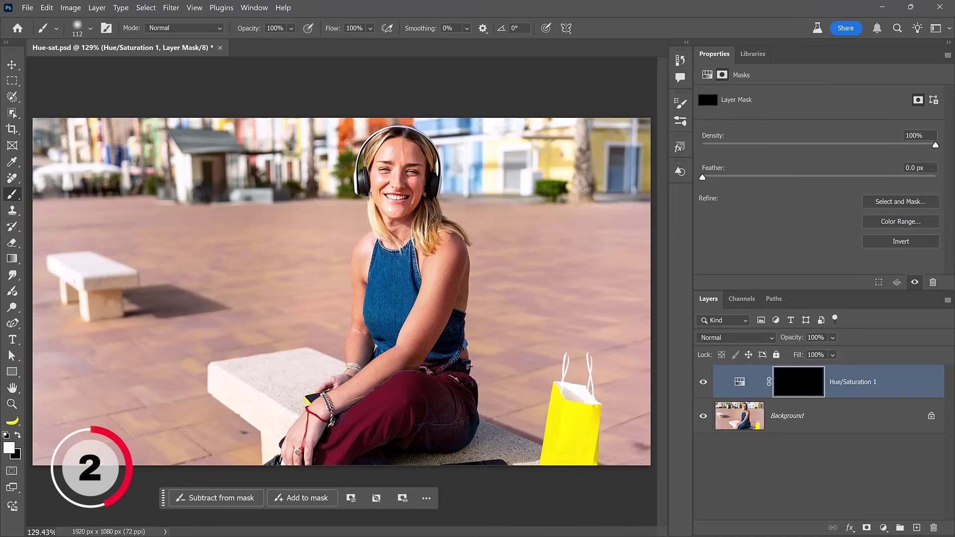
mouse_move(405, 274)
mouse_down()
mouse_move(394, 305)
mouse_move(387, 274)
mouse_move(367, 316)
mouse_move(381, 251)
mouse_move(416, 242)
mouse_up()
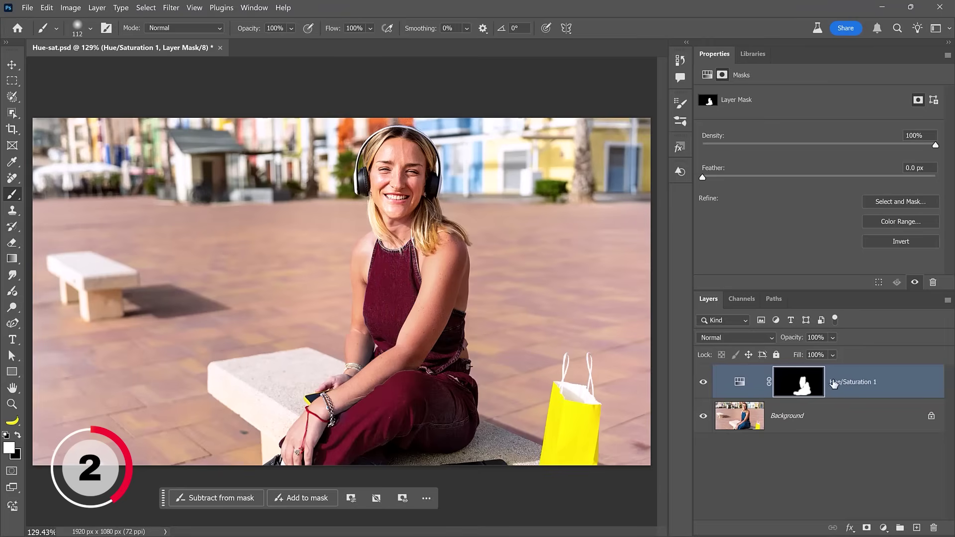
right_click(804, 385)
click(827, 406)
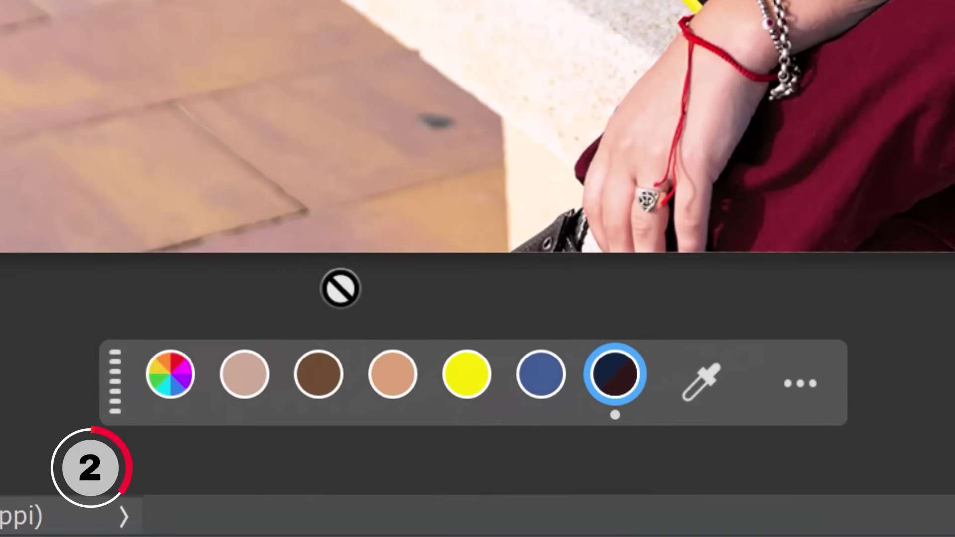
Sample the green building's colour range and shift it to Hue +21, Saturation -76.
click(245, 375)
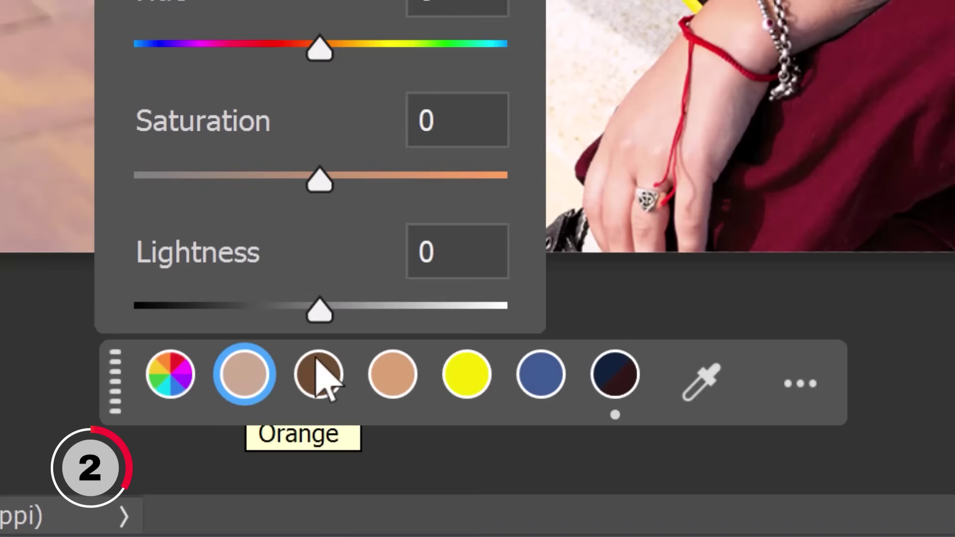
click(712, 385)
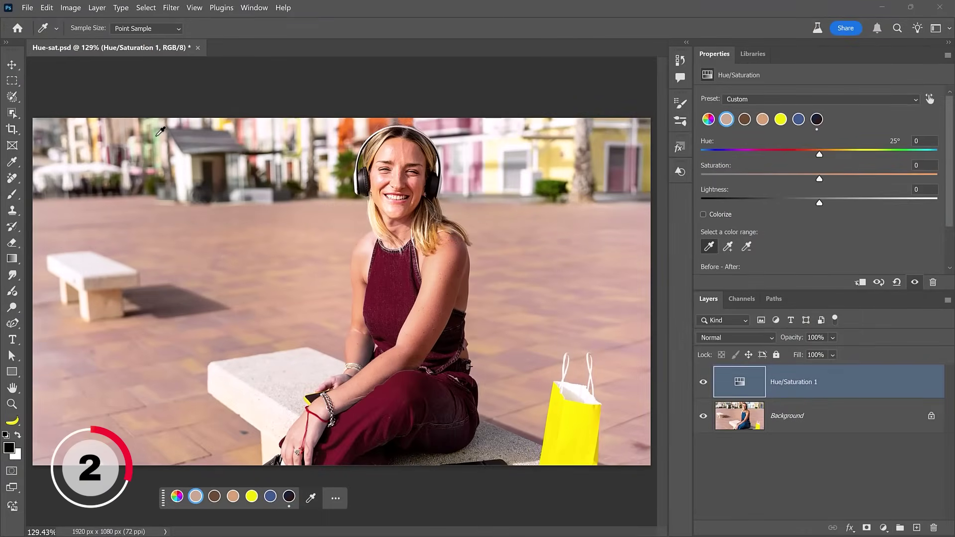
click(158, 134)
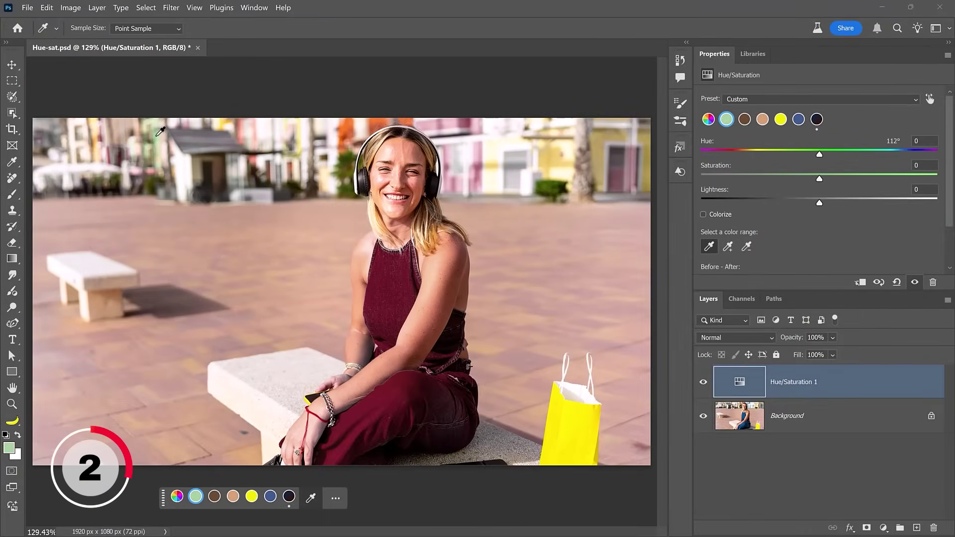
click(159, 134)
drag(821, 152, 844, 155)
click(853, 174)
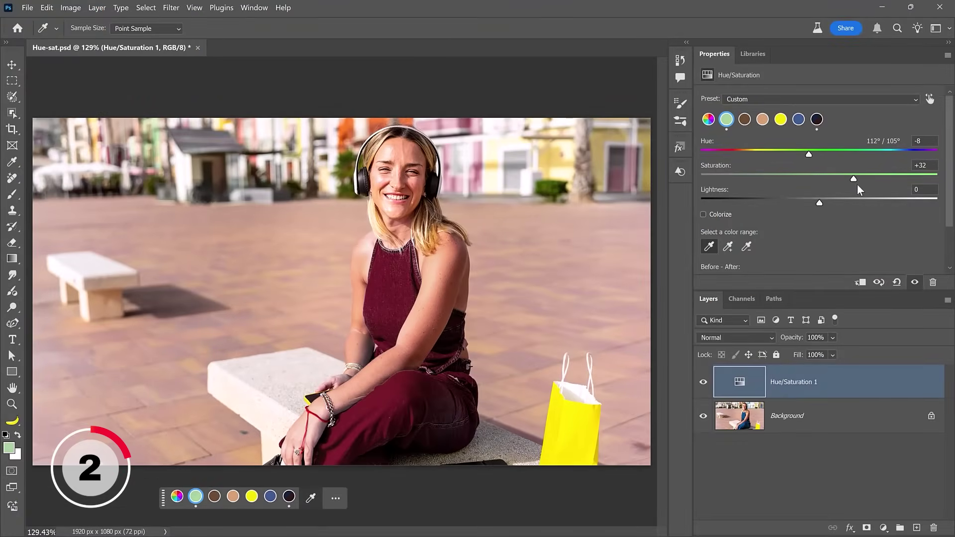
drag(720, 178, 729, 178)
drag(809, 154, 847, 155)
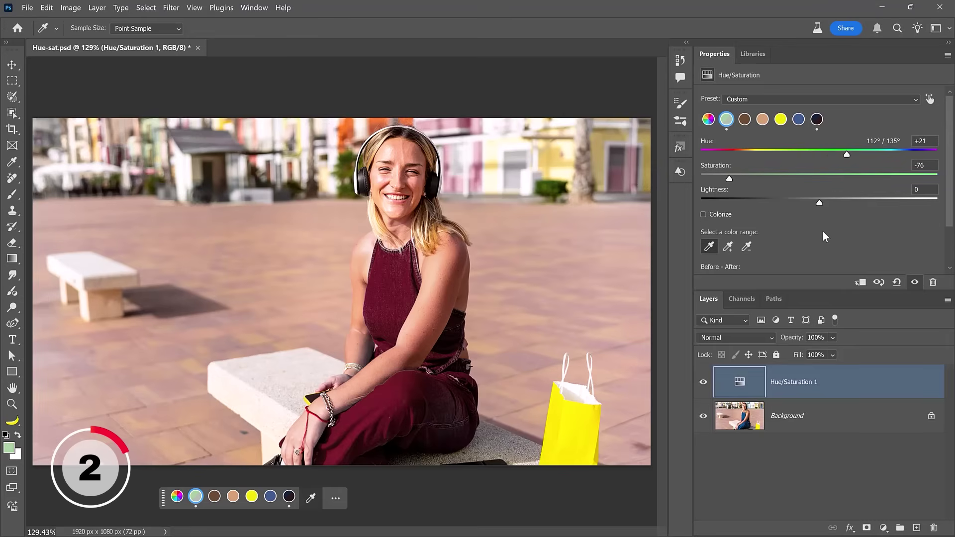
Compare the brown, tan, yellow and blue colour ranges on the before-after bars.
drag(860, 294, 865, 342)
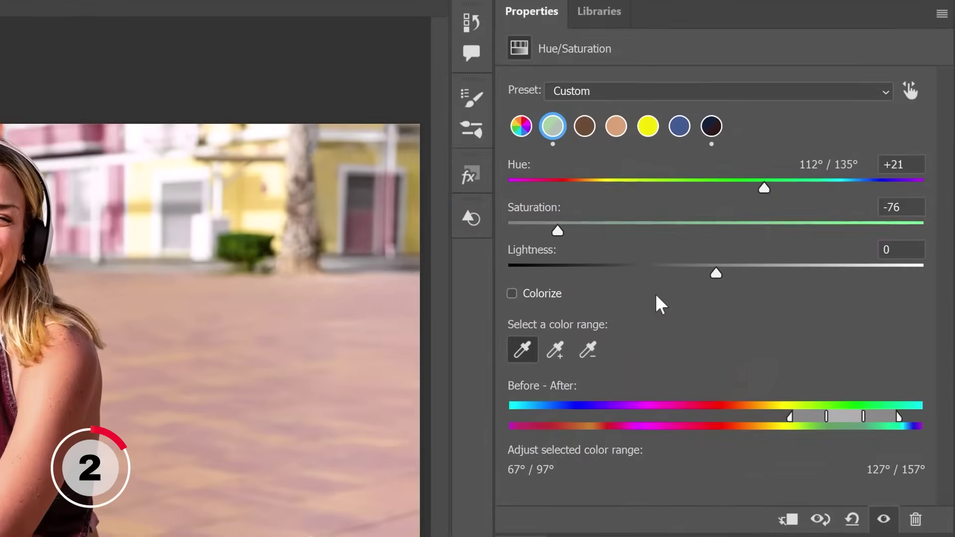
click(584, 125)
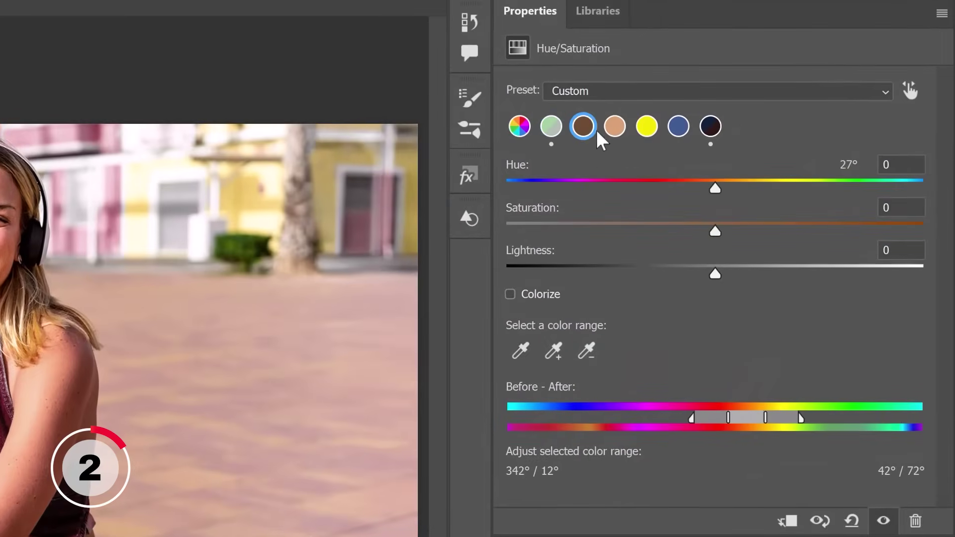
click(616, 125)
click(646, 127)
click(678, 127)
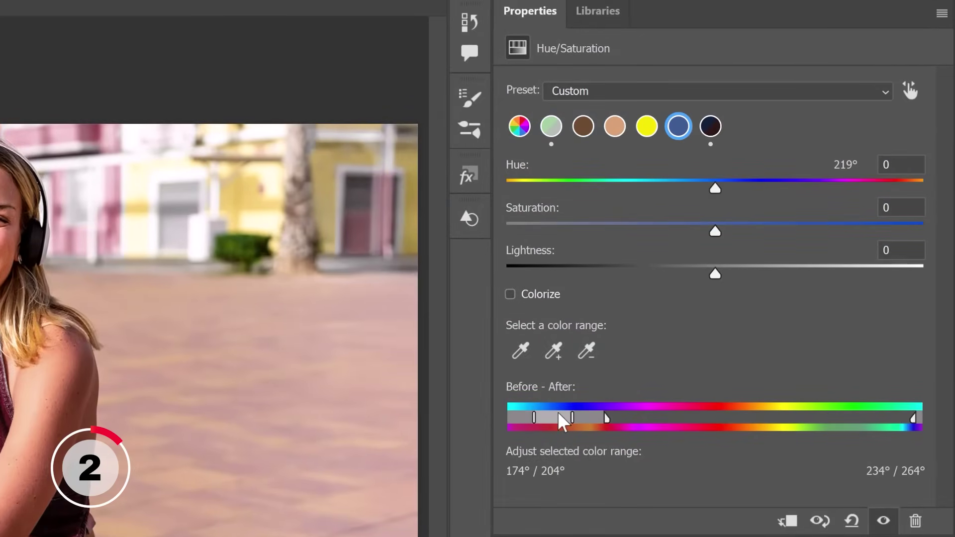
click(646, 131)
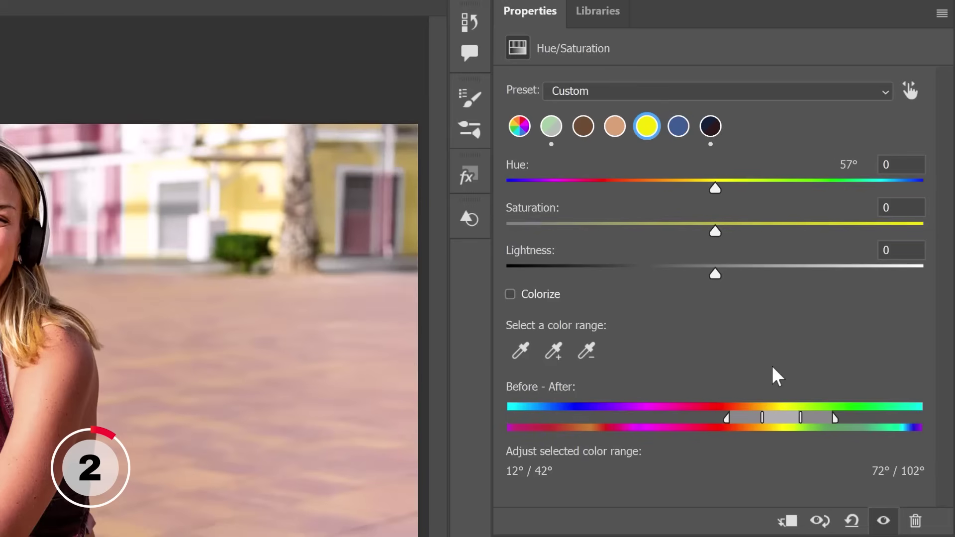
click(585, 129)
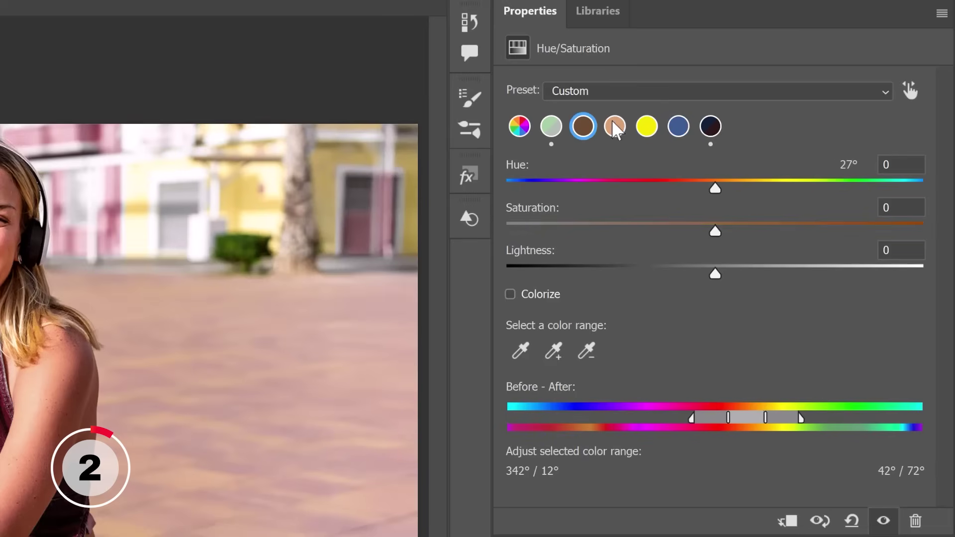
click(617, 133)
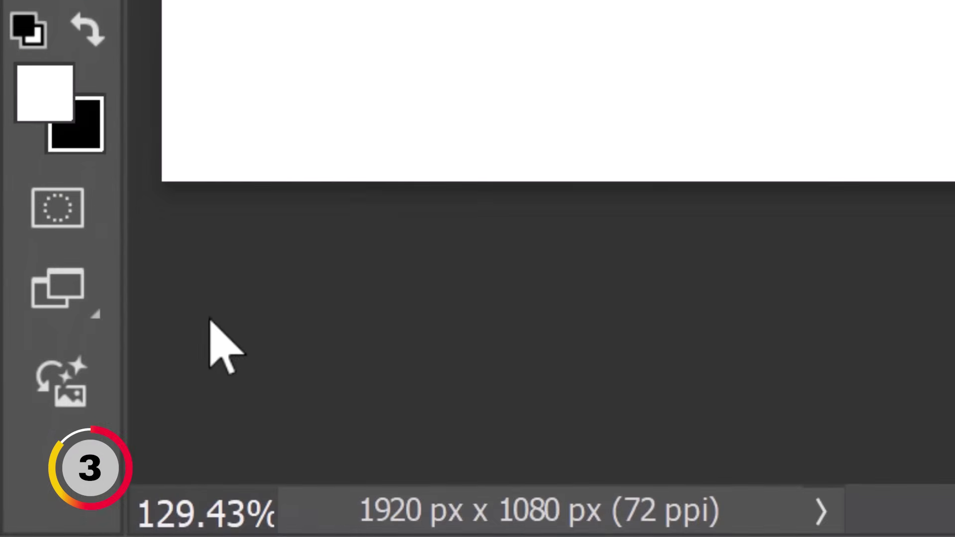
Generate a Photo-type image from the prompt 'pile of old broken wood with moss and flowers on a gray background'.
click(73, 395)
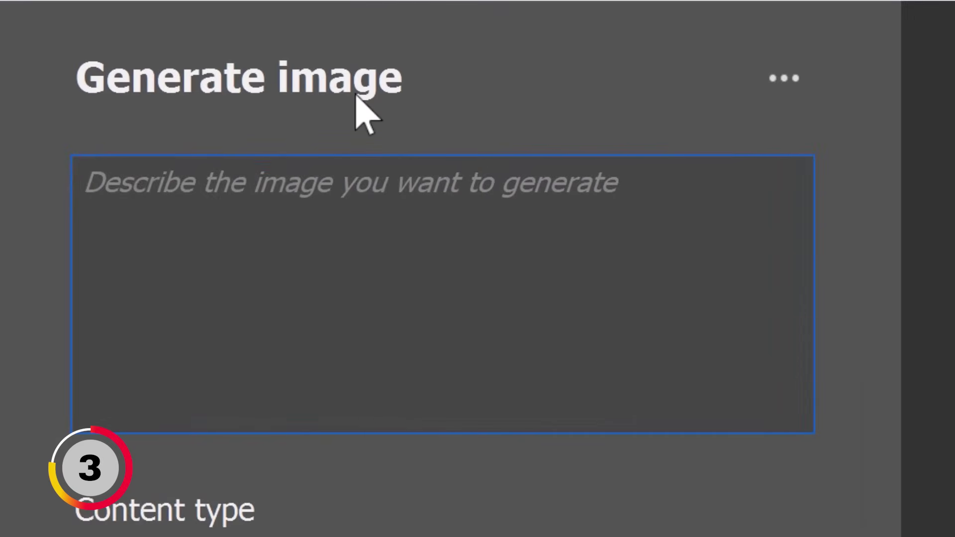
text(pile of old broken wo)
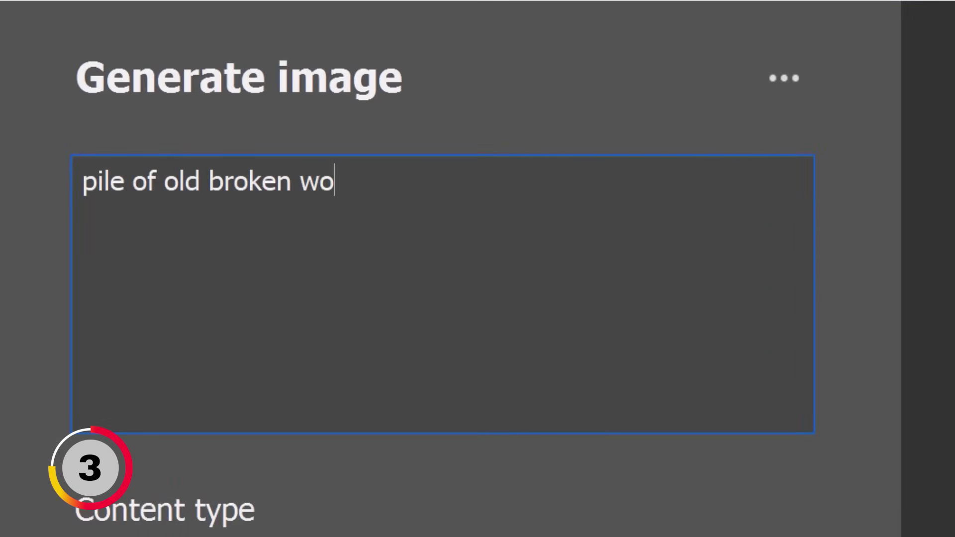
text(od with moss and f)
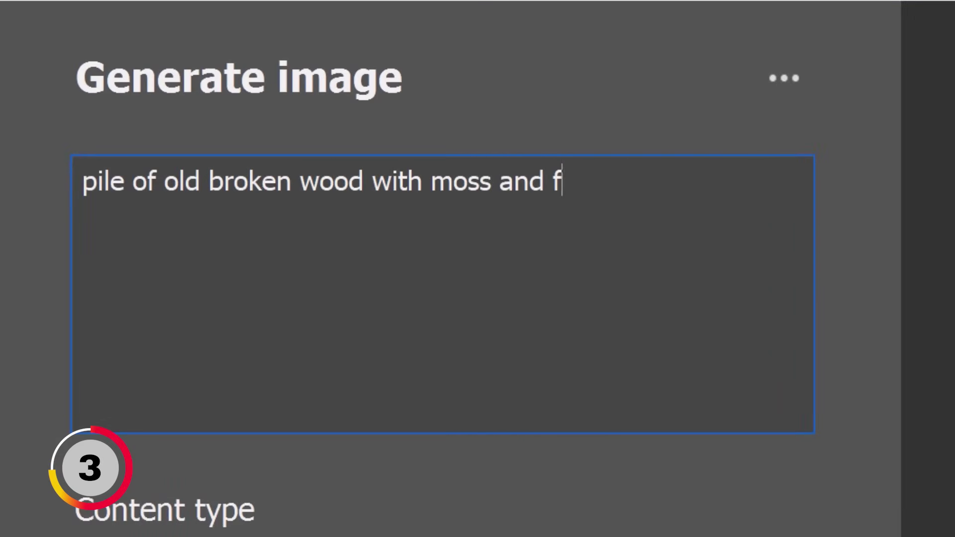
text(lowers on a gray background)
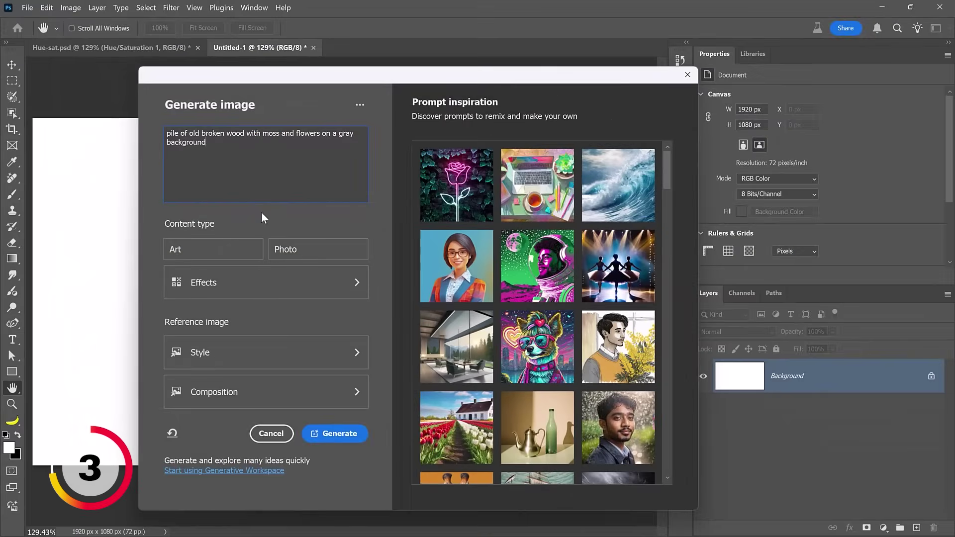
click(291, 253)
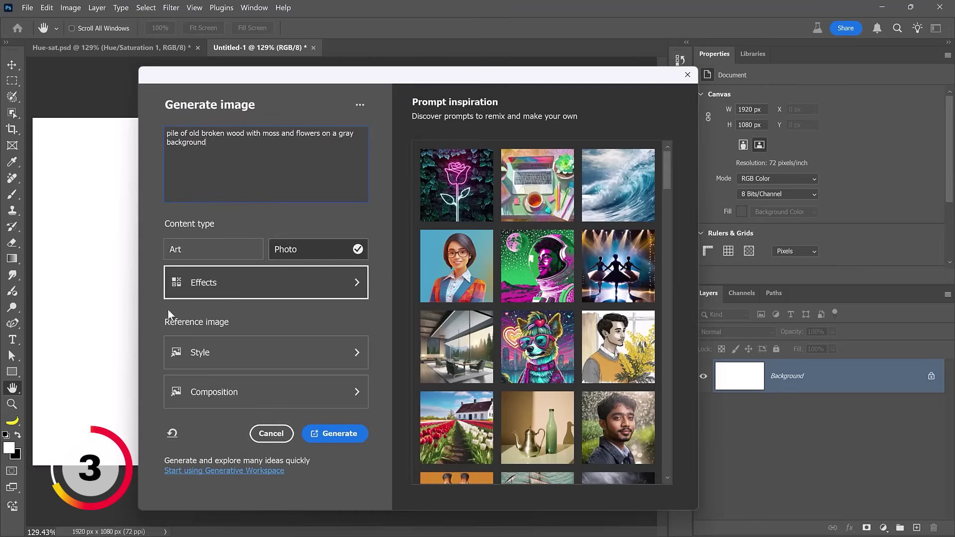
click(335, 434)
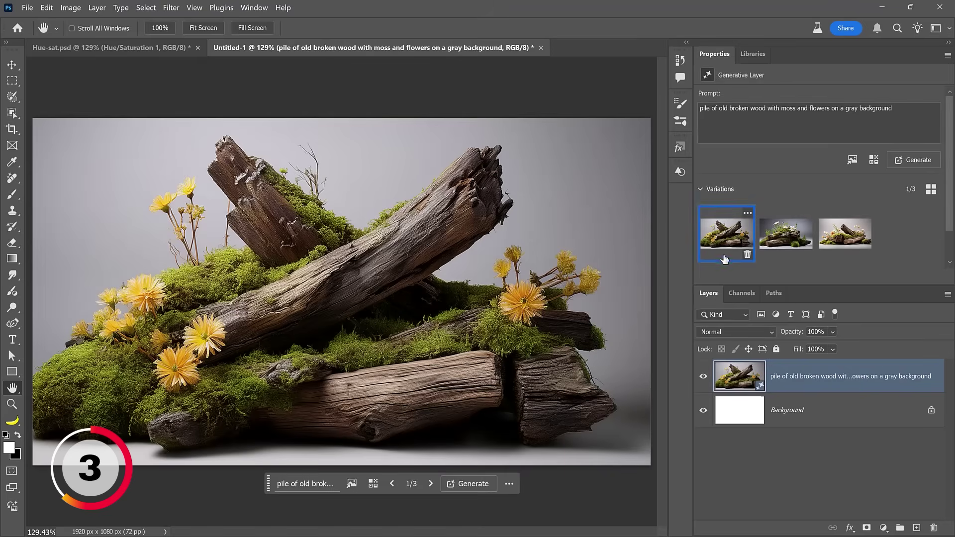
Preview the second and third wood variations, keep the third, and show the reference image options.
click(777, 243)
click(841, 246)
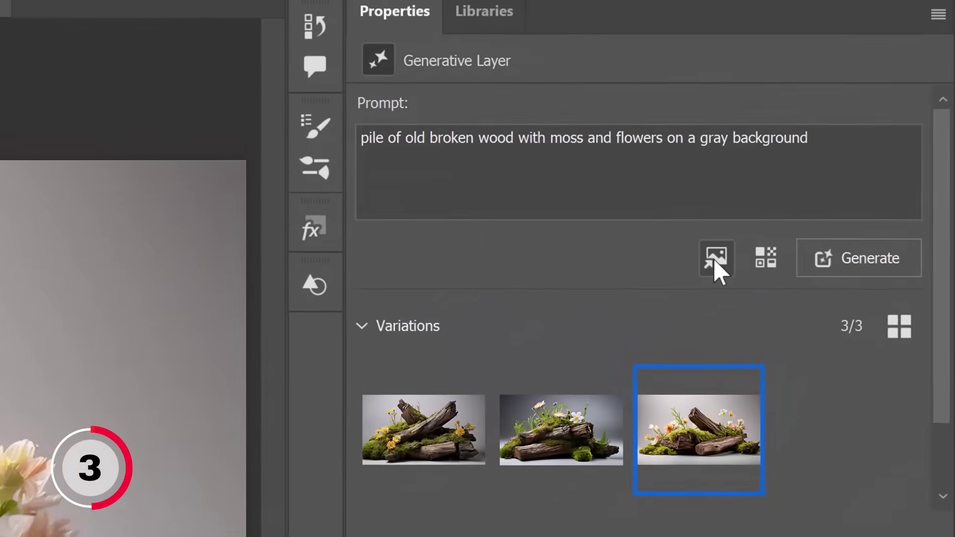
click(714, 258)
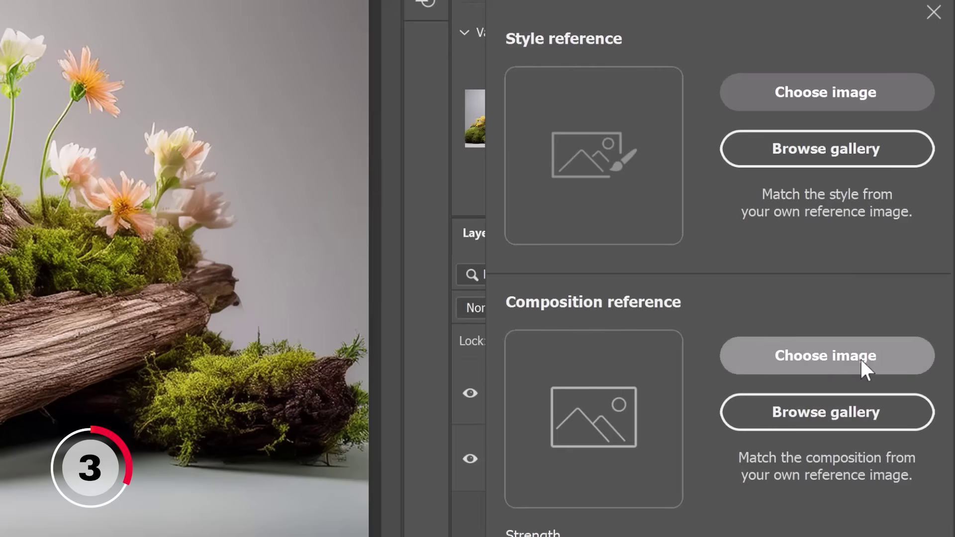
Load x.png as the composition reference and regenerate the mossy wood variations.
click(839, 358)
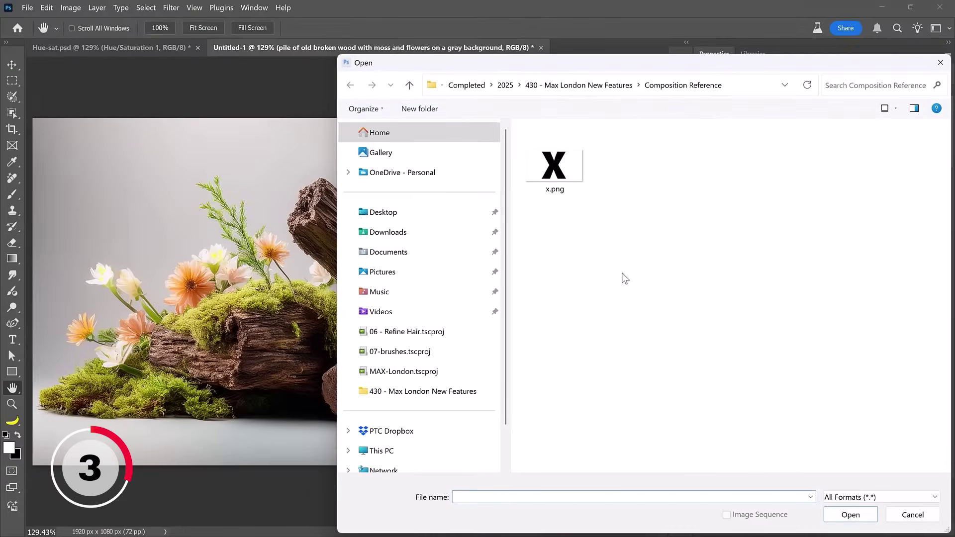
click(570, 177)
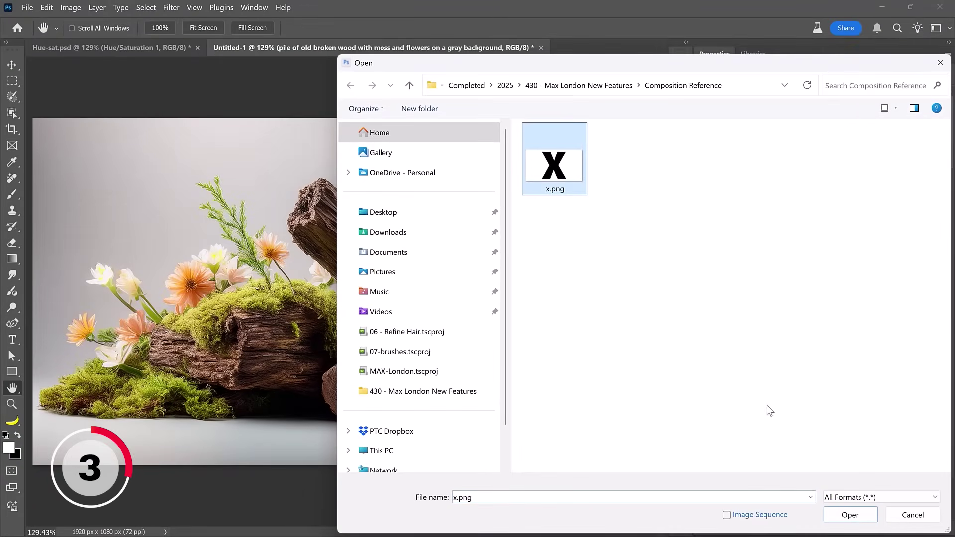
click(846, 514)
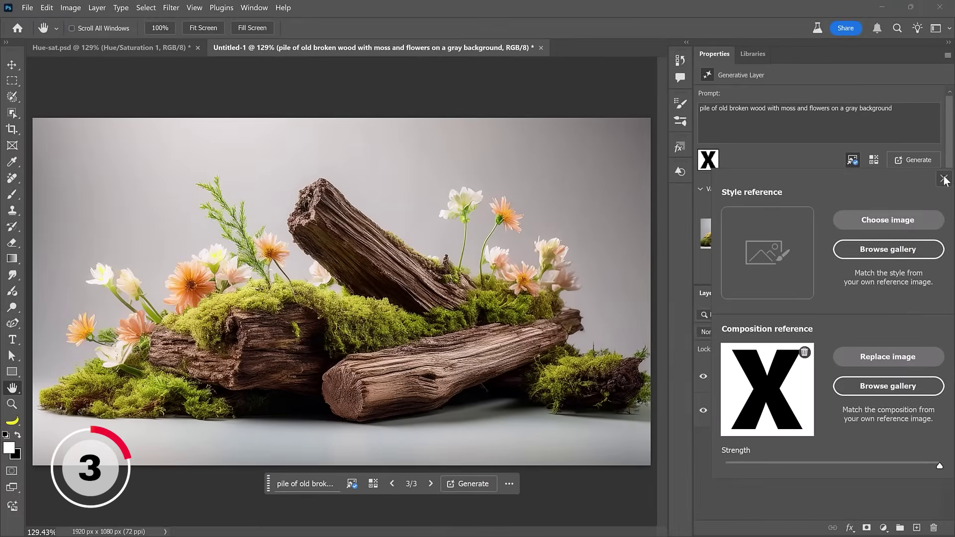
click(943, 178)
click(913, 163)
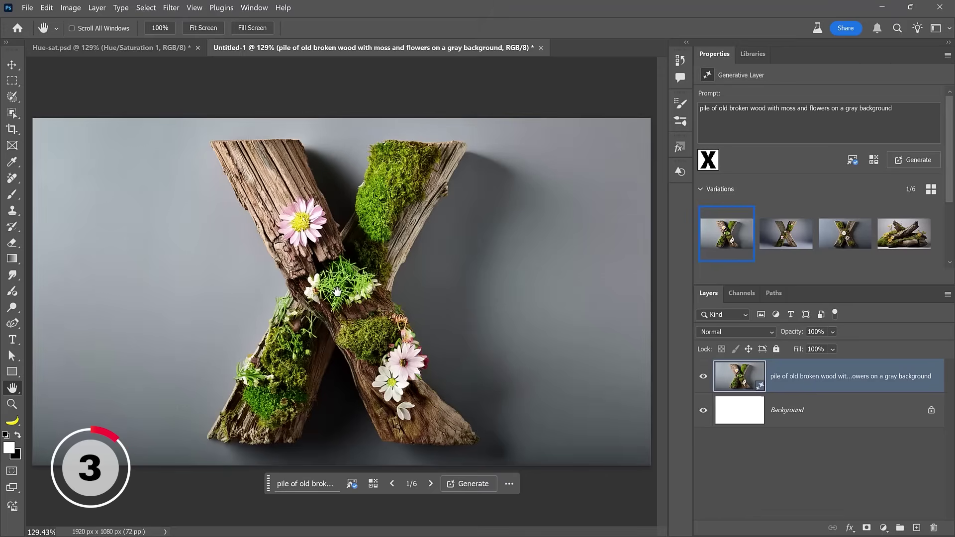
Preview the second and third X-shaped variations, settling on the third.
click(785, 242)
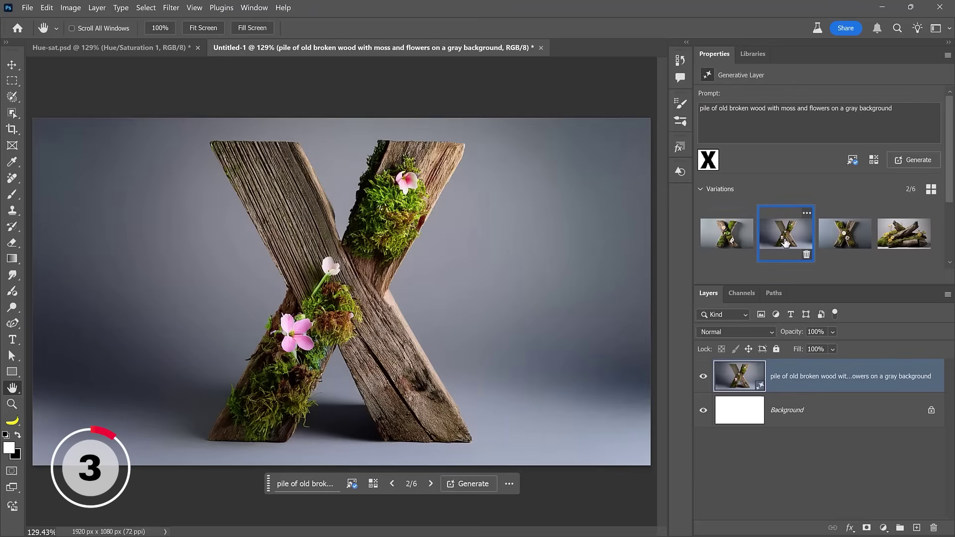
click(847, 243)
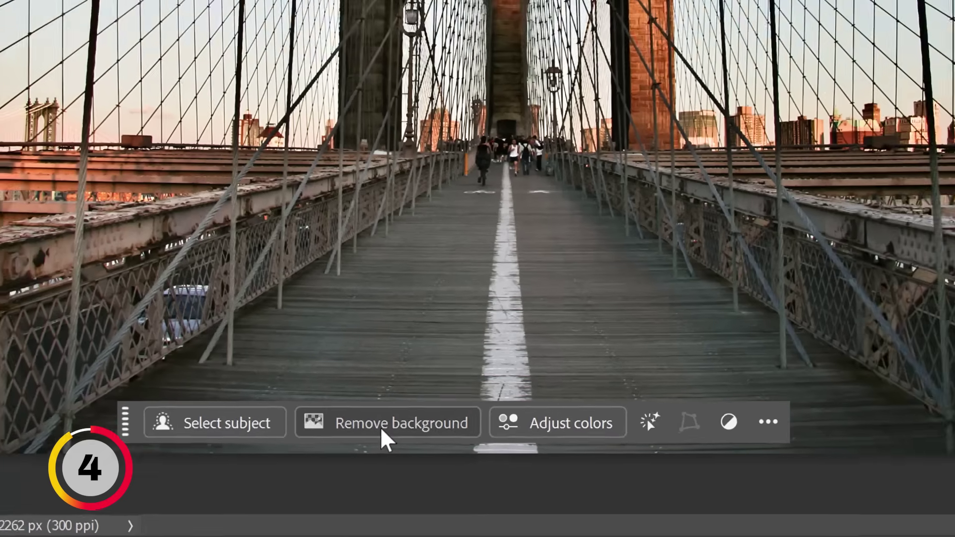
Remove the bridge photo's background, then duplicate Layer 0, hide the original, and delete the copy's mask.
click(386, 432)
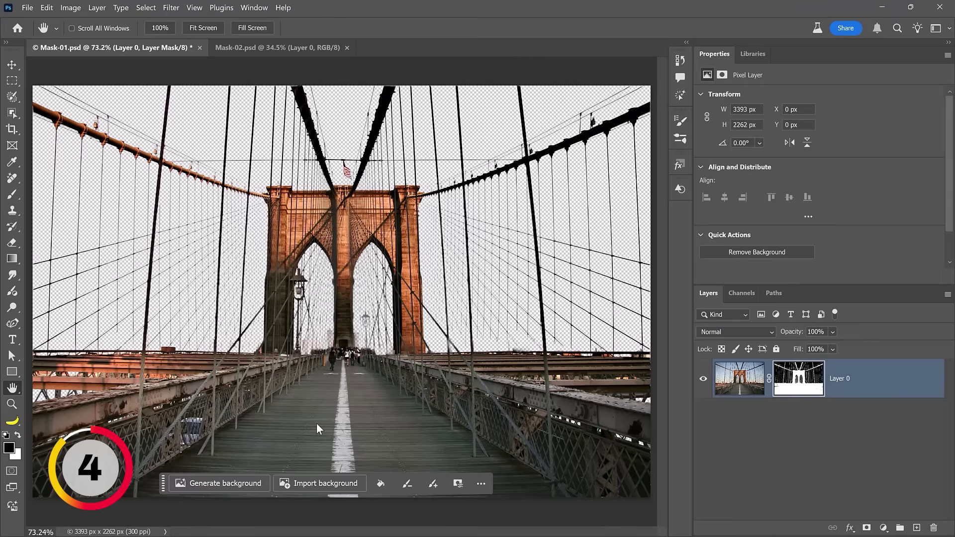
alt+click(794, 390)
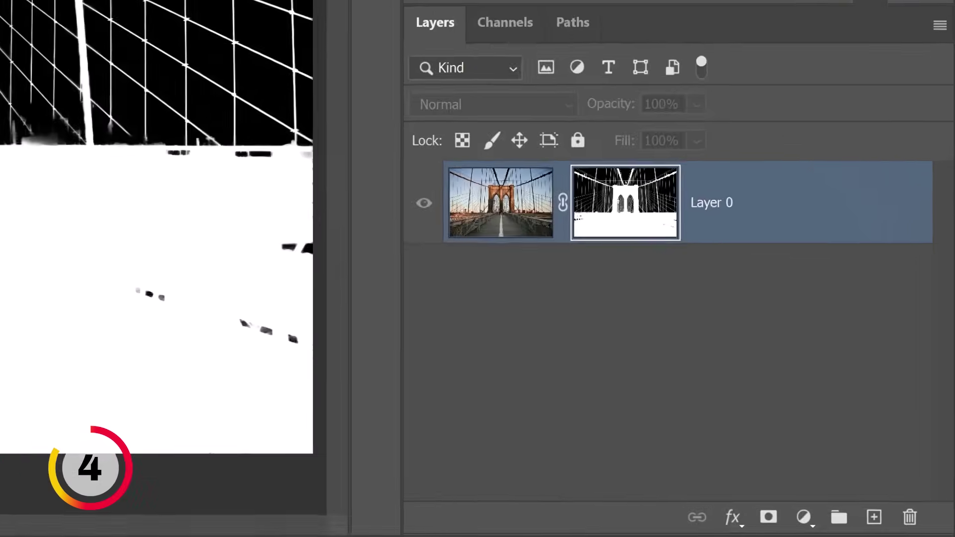
key(ctrl+j)
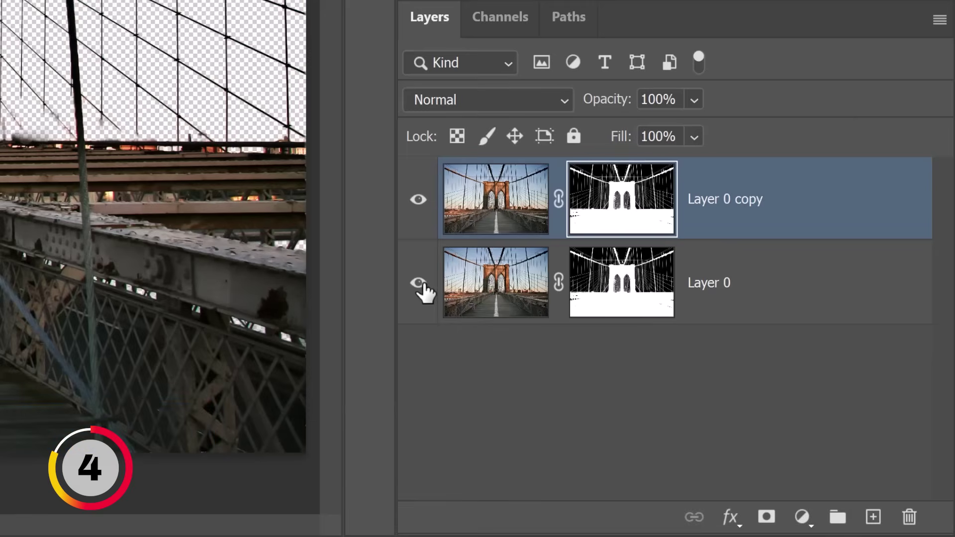
click(418, 282)
click(618, 204)
right_click(618, 204)
click(636, 246)
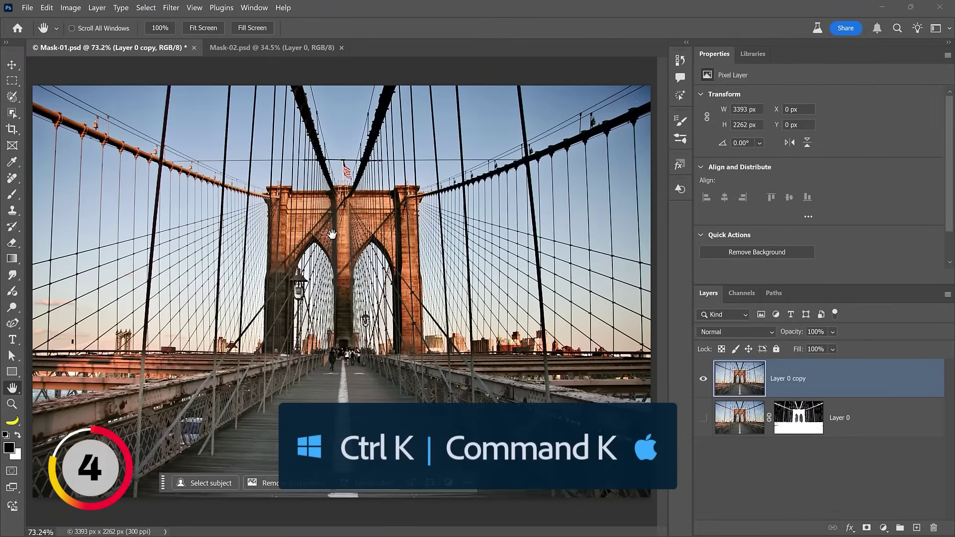
Set Select Subject and Remove Background processing to Device in the Image Processing preferences.
key(ctrl+k)
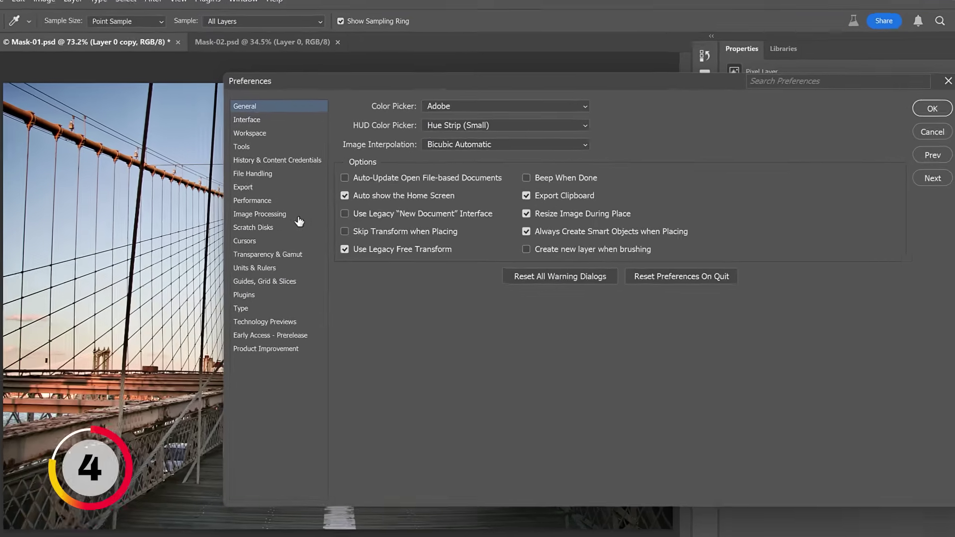
click(269, 206)
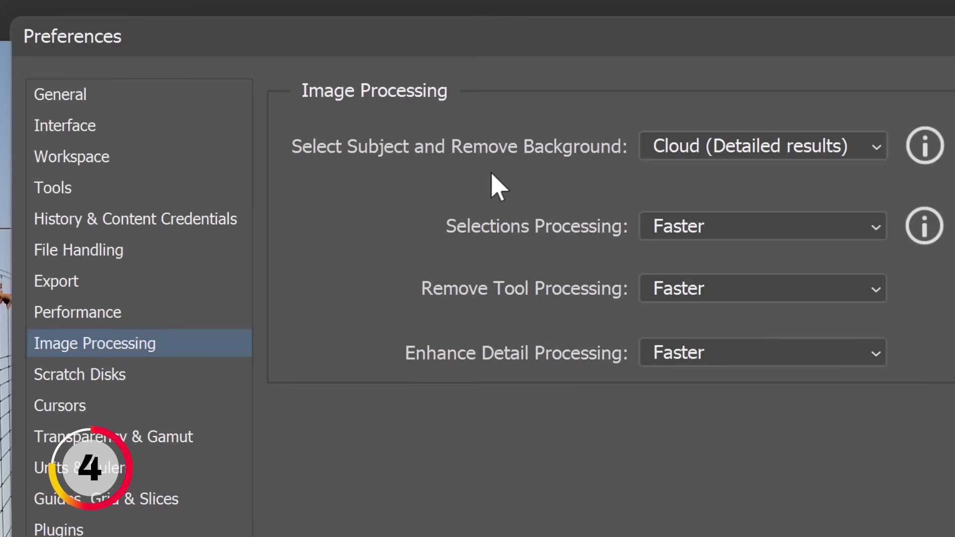
click(801, 149)
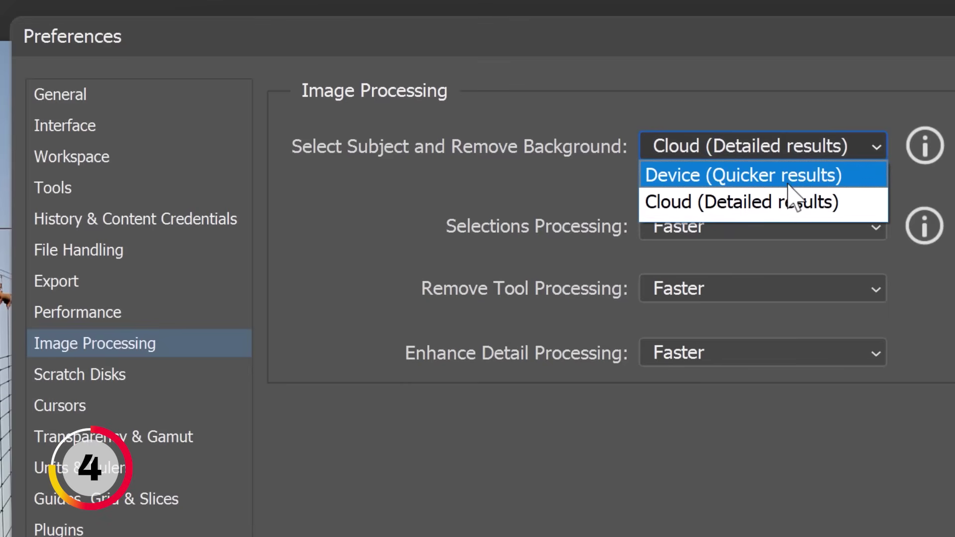
click(791, 183)
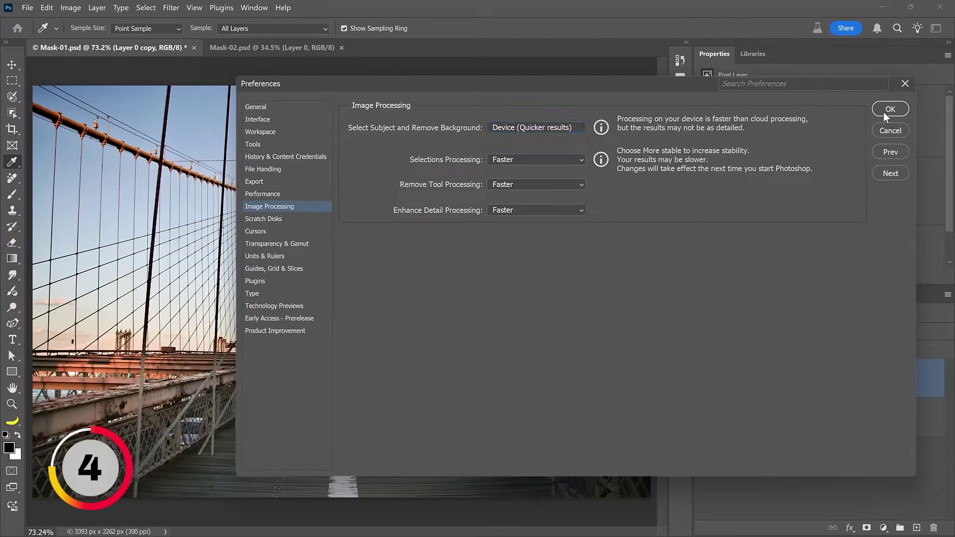
click(948, 108)
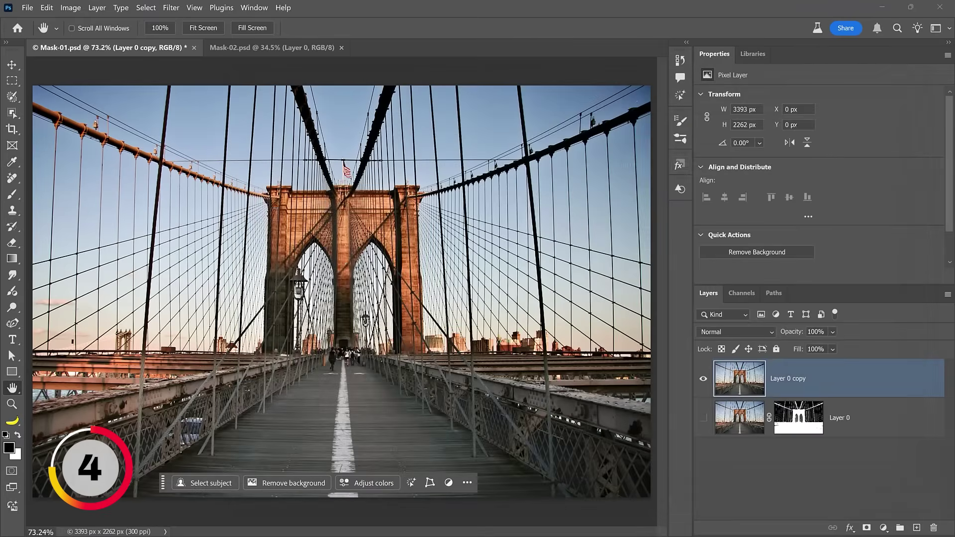
Rerun Remove background on Layer 0 copy and compare its mask with Layer 0's mask.
click(293, 490)
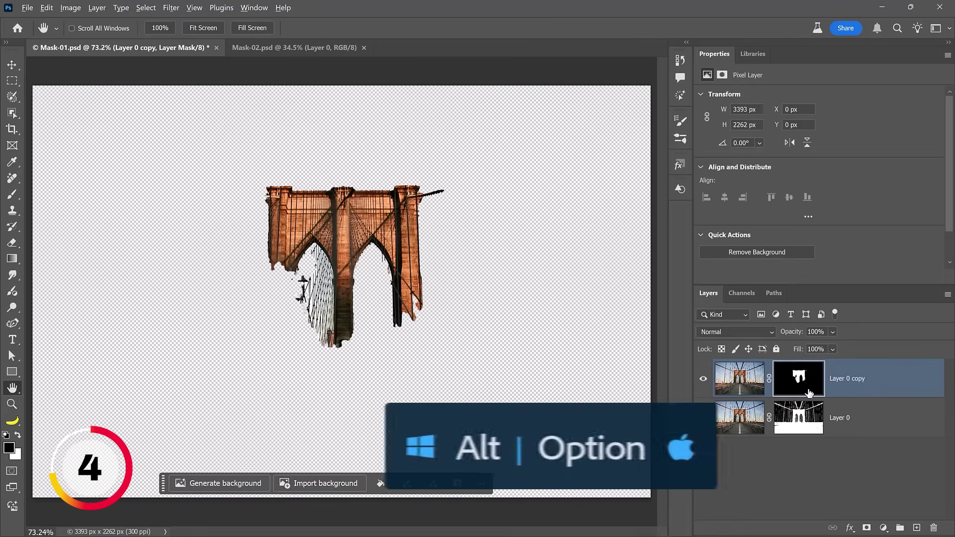
alt+click(801, 383)
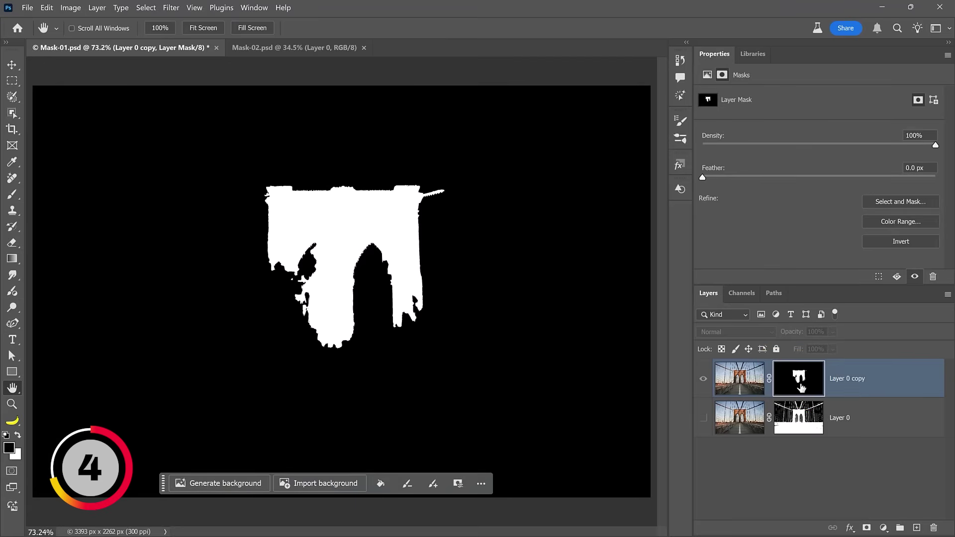
click(799, 422)
alt+click(798, 422)
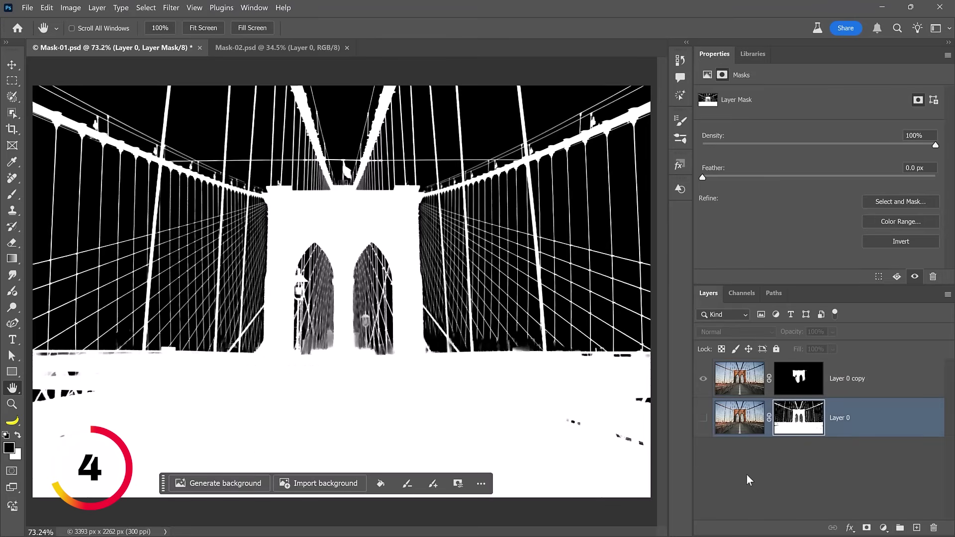
Set Select Subject and Remove Background processing back to Cloud (Detailed results) in Image Processing preferences.
key(ctrl+k)
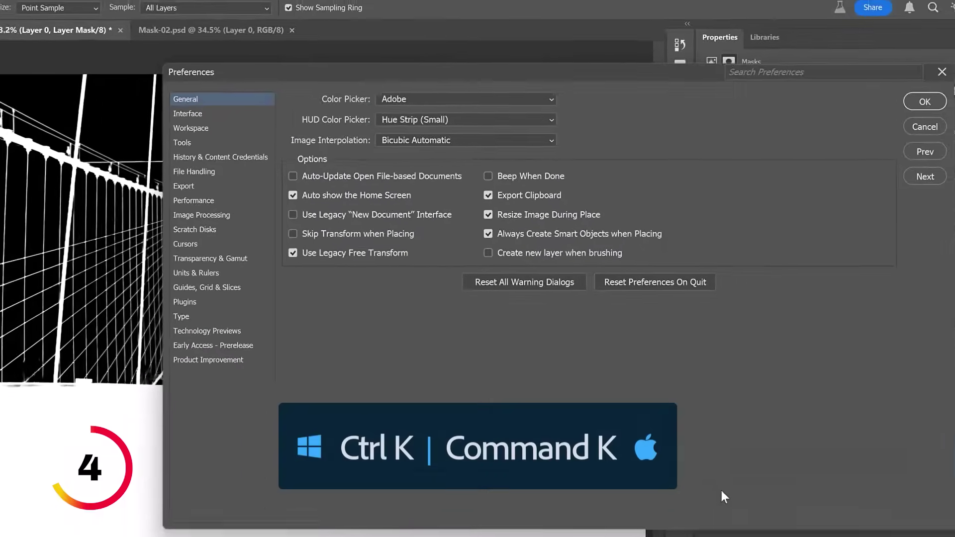
click(94, 235)
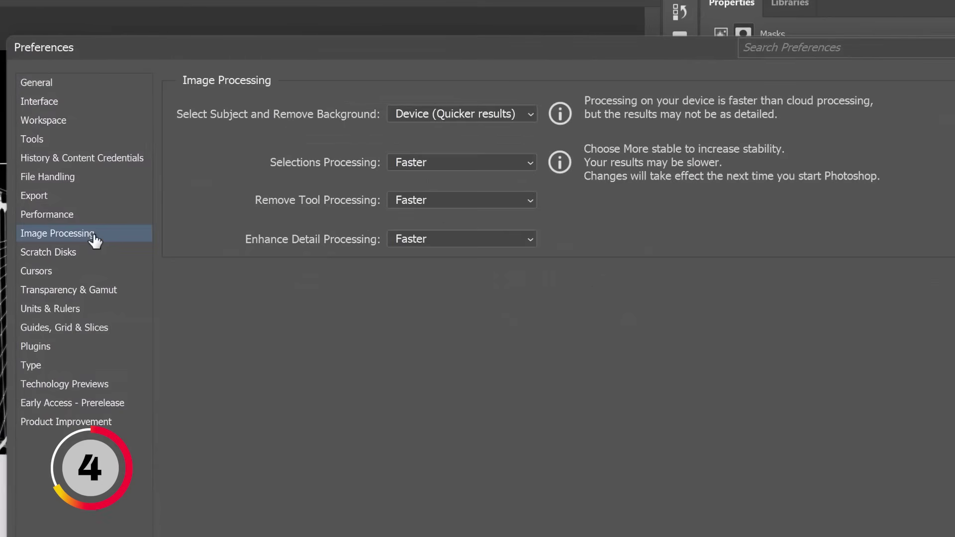
click(422, 114)
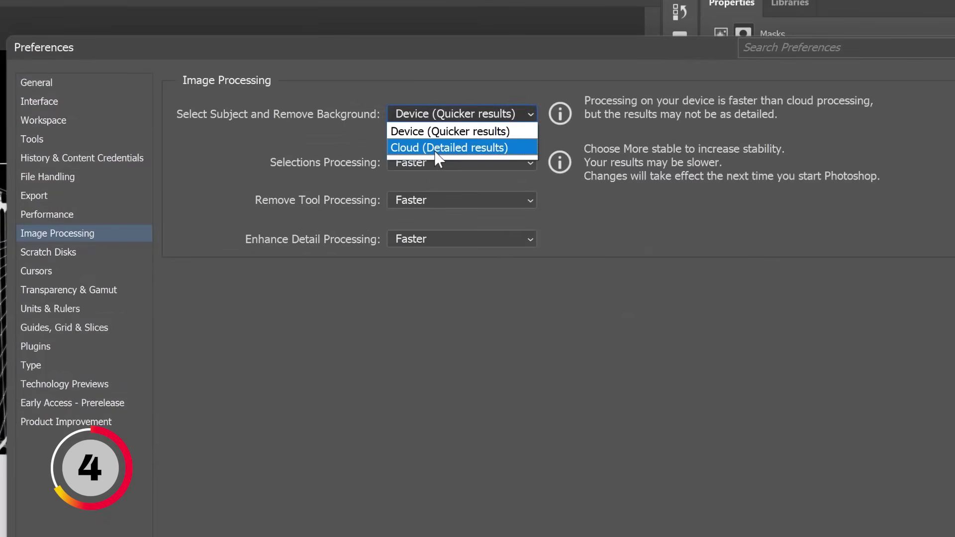
click(431, 147)
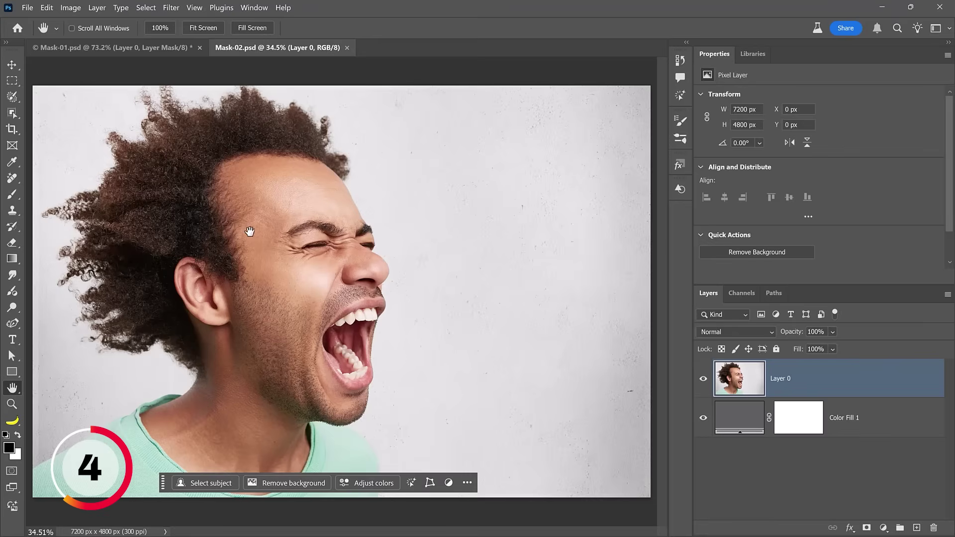
Remove the portrait's background, inspect the new mask on its own, then return to the photo view.
click(285, 483)
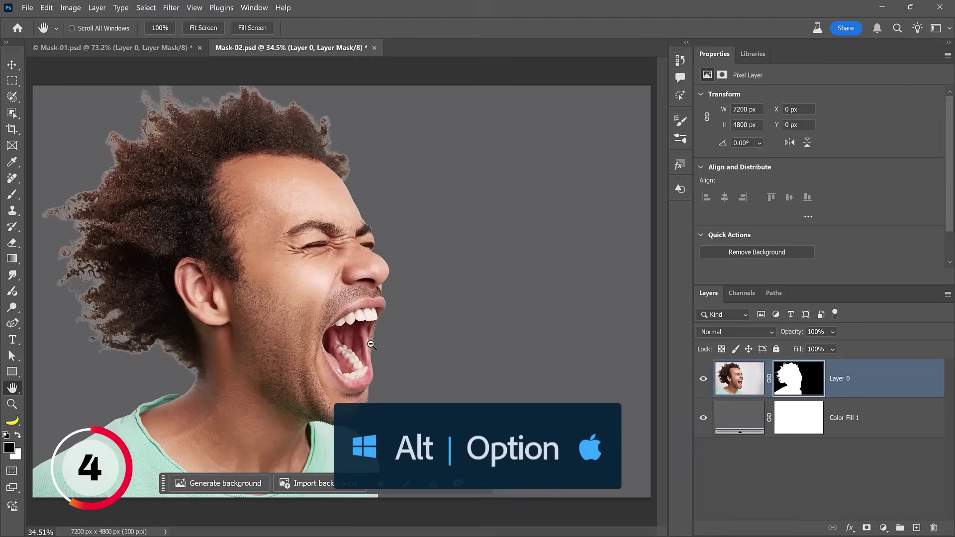
alt+click(798, 383)
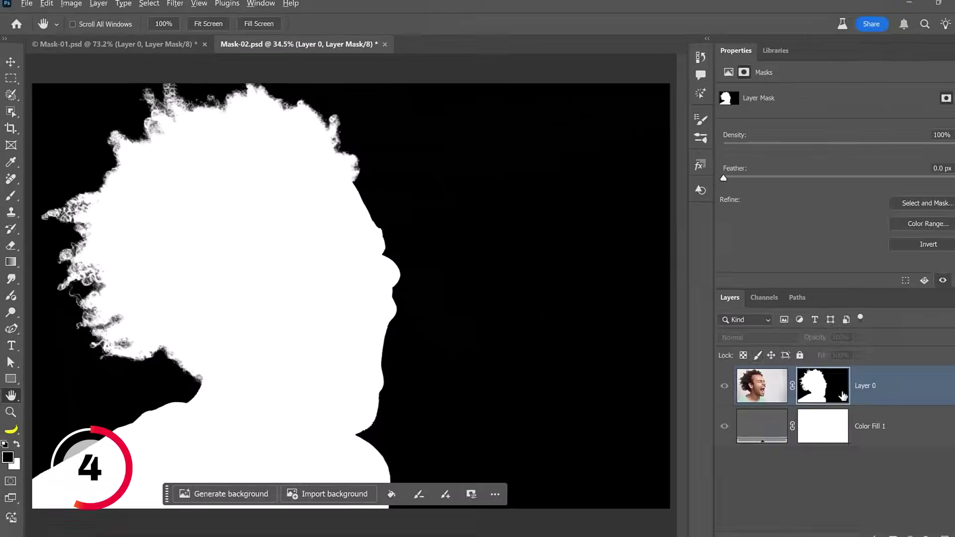
alt+click(814, 386)
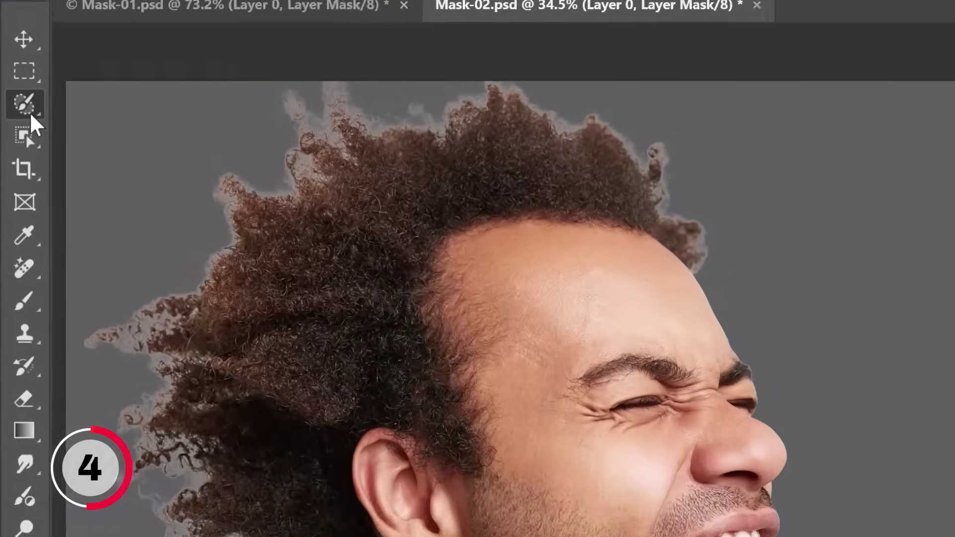
Paint a selection over the man's hair and forehead with the Selection Brush Tool.
click(12, 96)
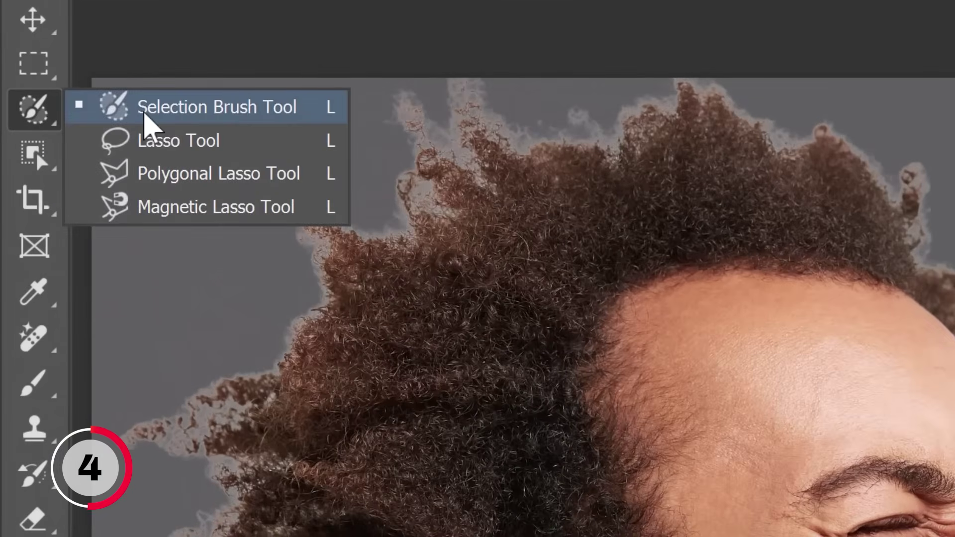
click(145, 114)
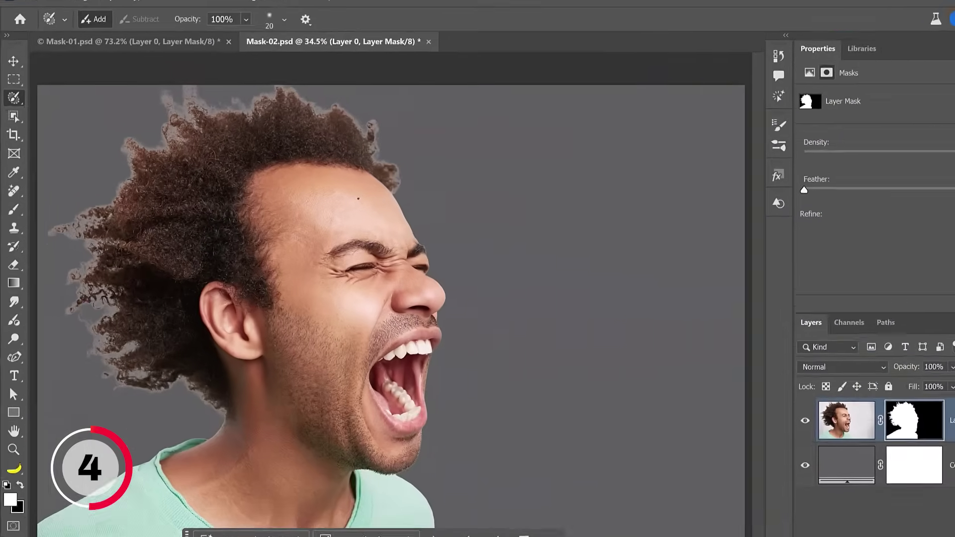
drag(358, 198, 407, 201)
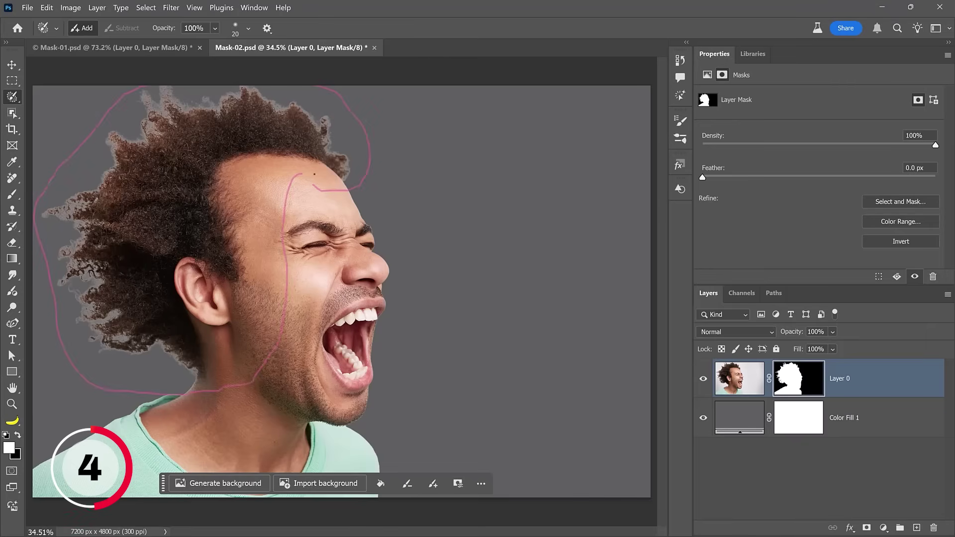
drag(313, 187, 312, 187)
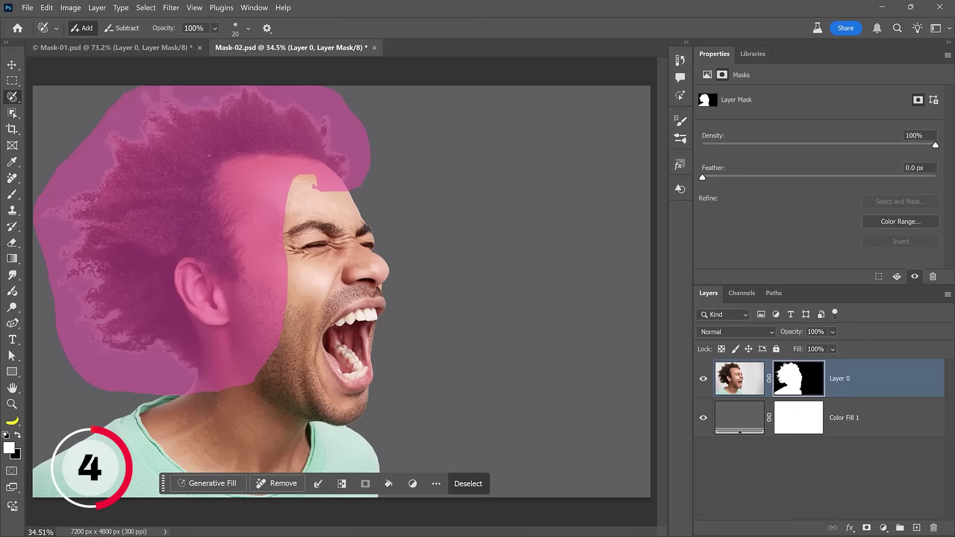
Copy the selected hair from Layer 0's pixels to Layer 1 and clip it to Layer 0.
click(742, 385)
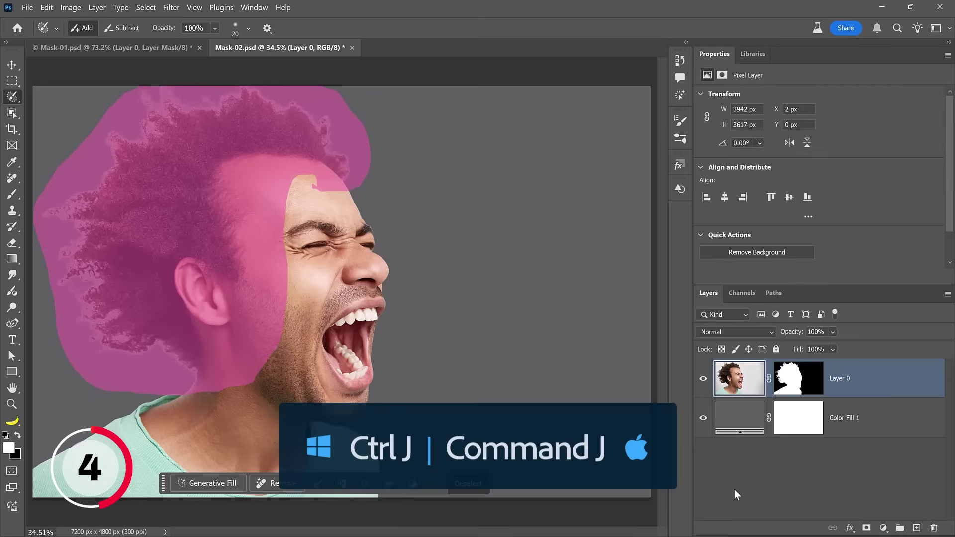
key(ctrl+j)
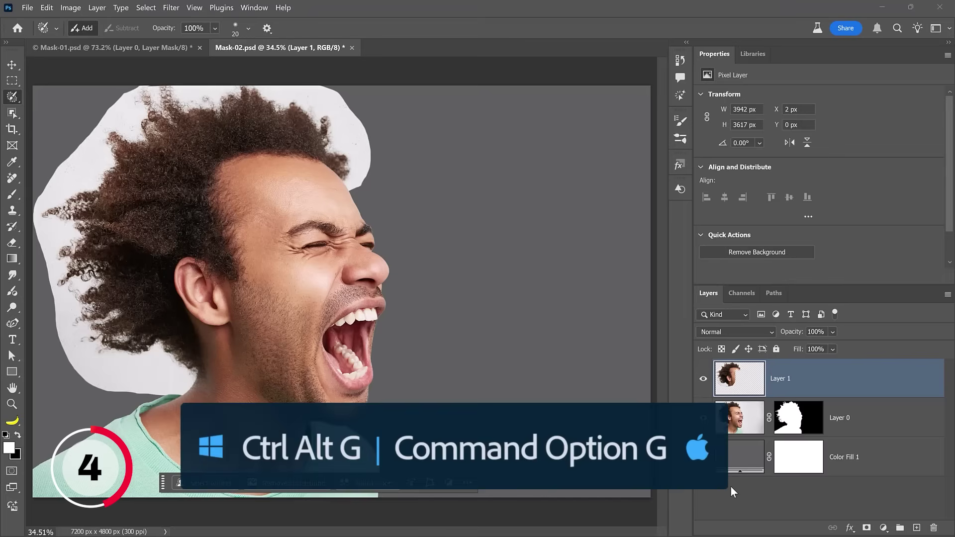
key(ctrl+alt+g)
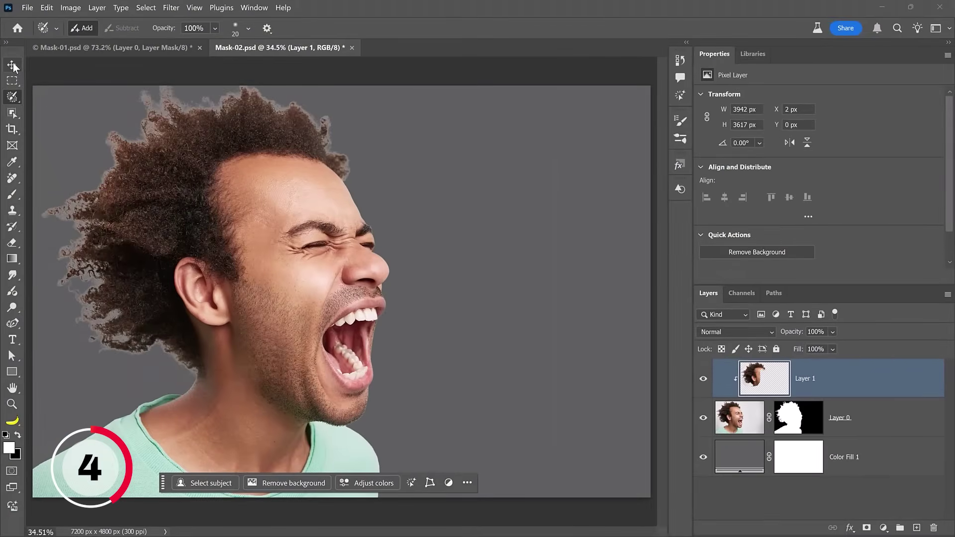
Scale the hair layer to about 108.5% from its centre, nudge it left and down, then switch to Warp.
key(v)
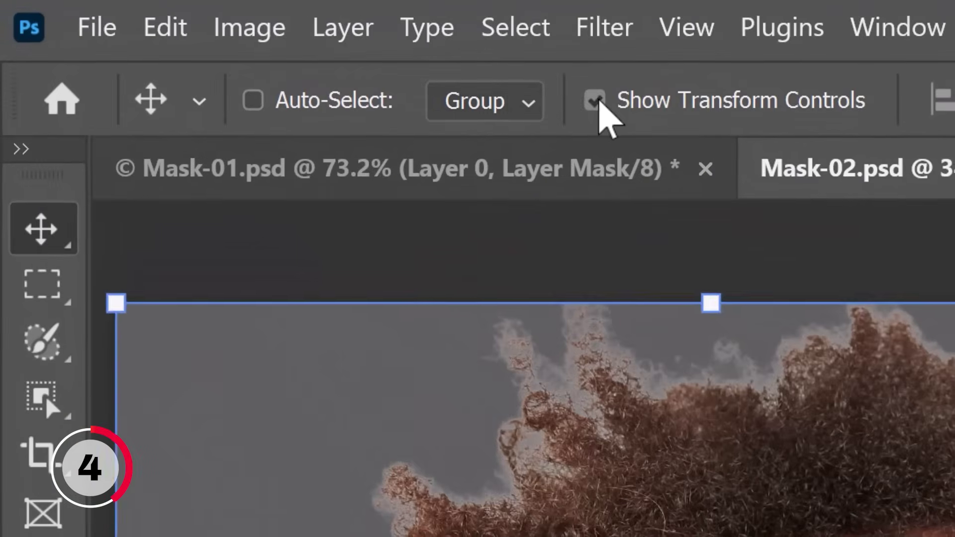
click(169, 28)
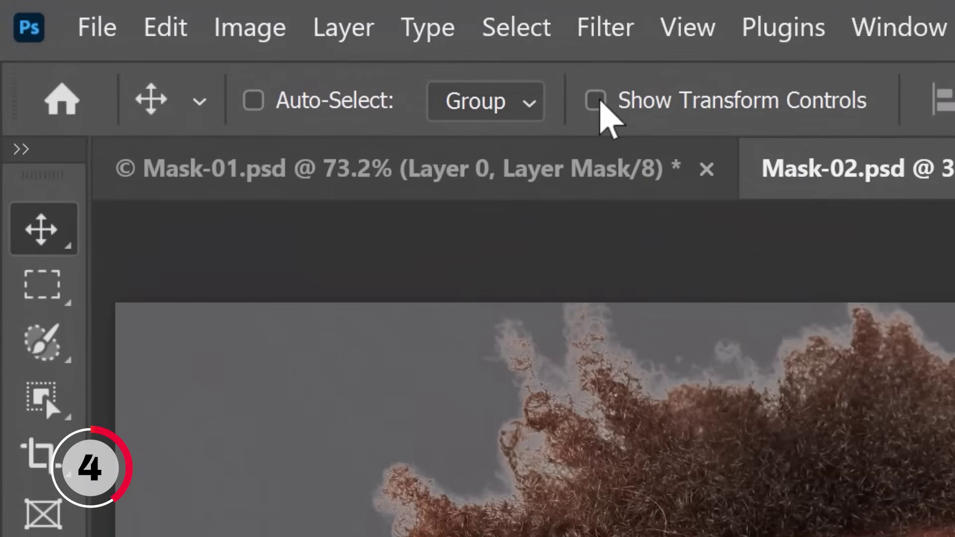
click(168, 28)
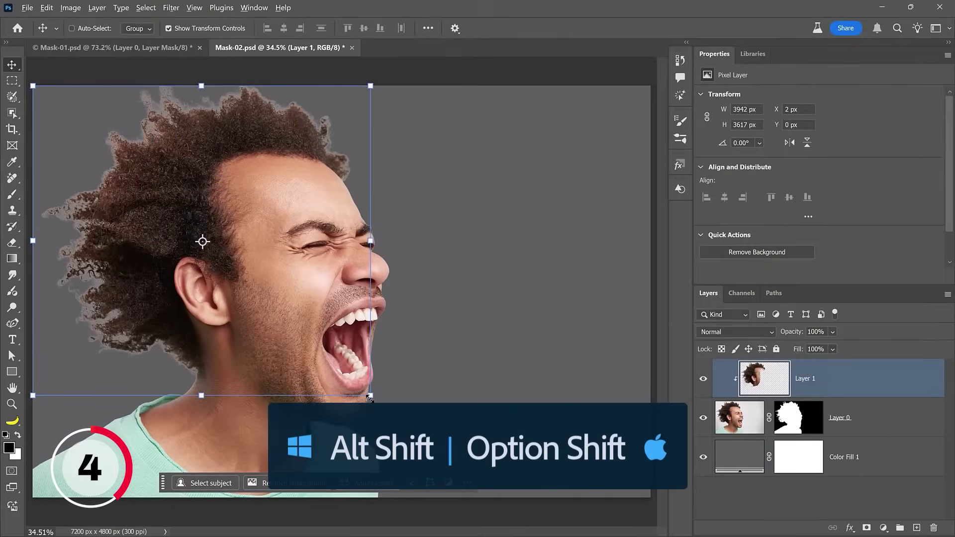
drag(369, 397, 384, 409)
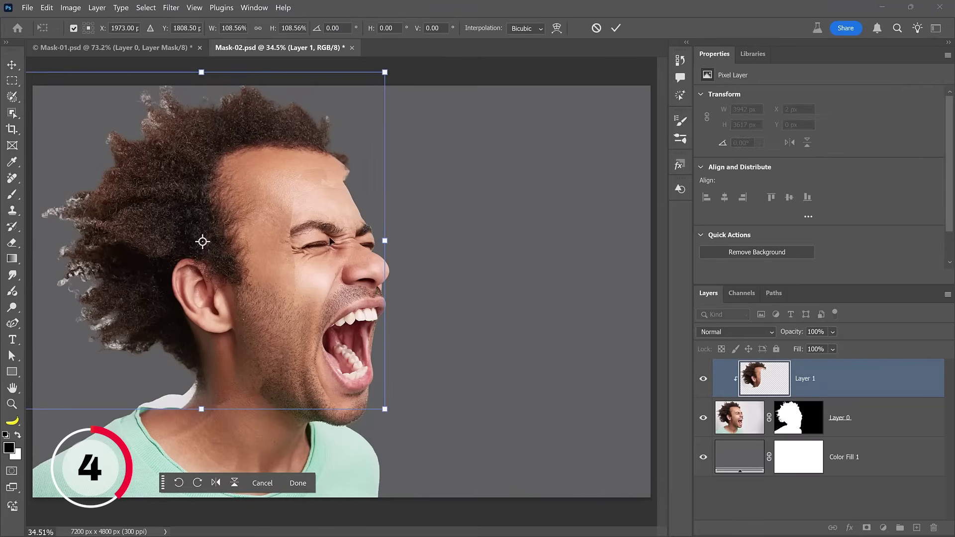
drag(330, 241, 307, 224)
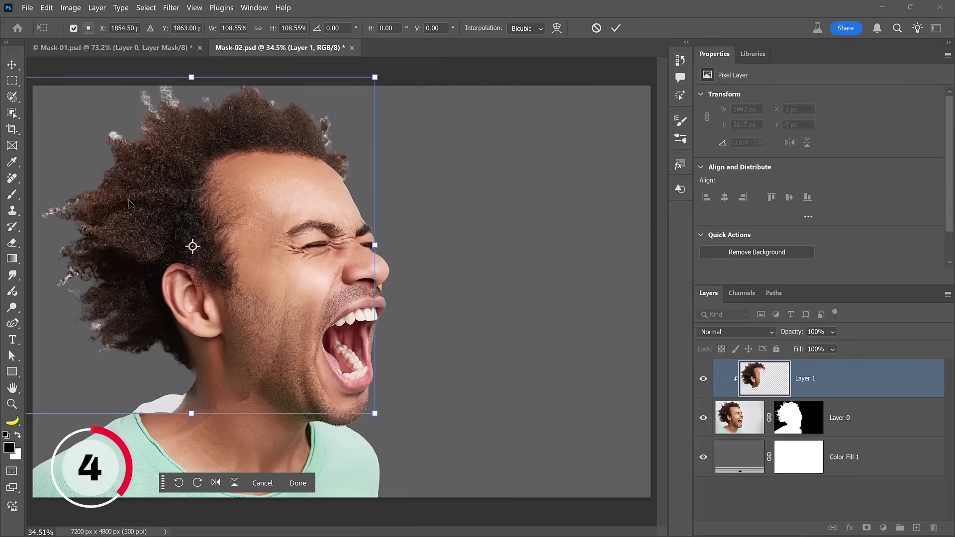
right_click(143, 184)
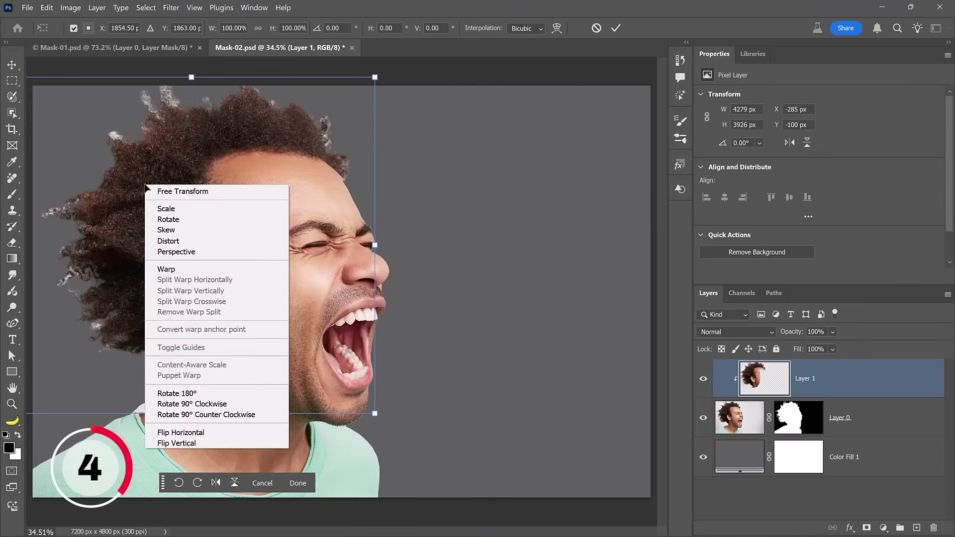
click(187, 271)
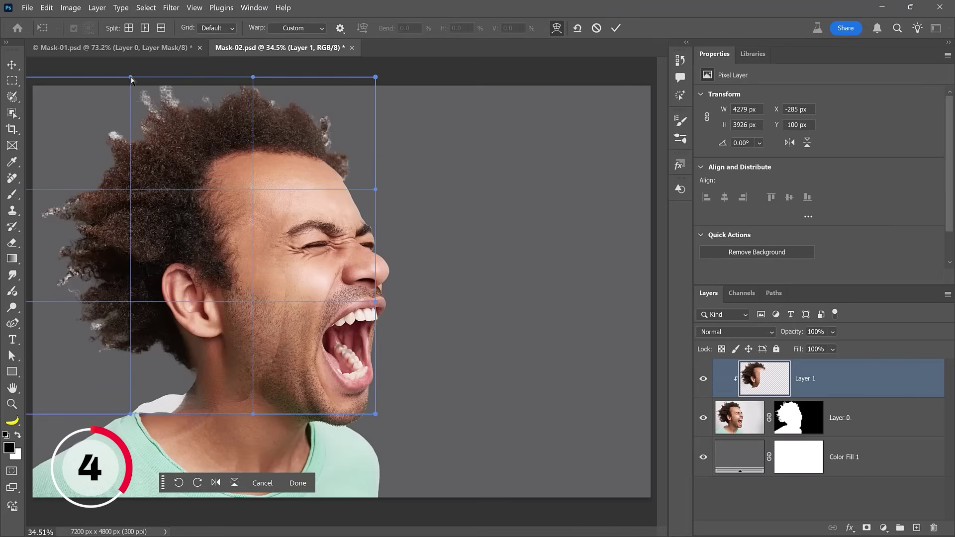
Warp the hair: lift the top, reshape the right side, and stretch the left side outward and down.
drag(131, 78, 130, 27)
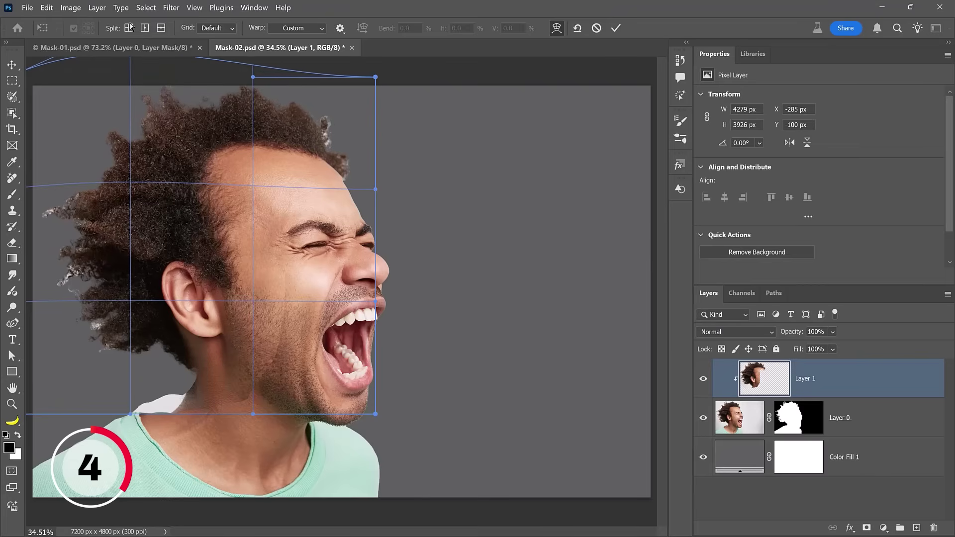
drag(376, 78, 382, 73)
drag(375, 189, 363, 206)
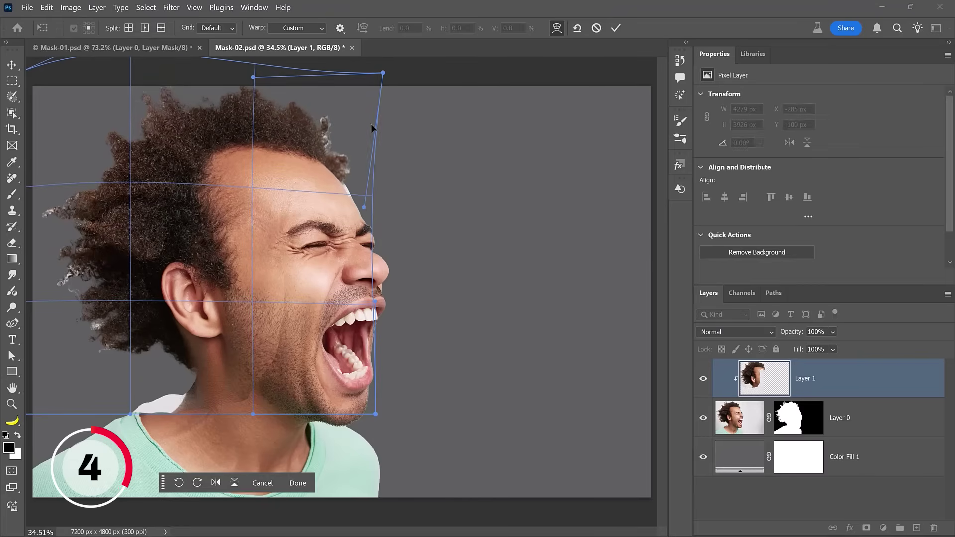
drag(371, 124, 366, 126)
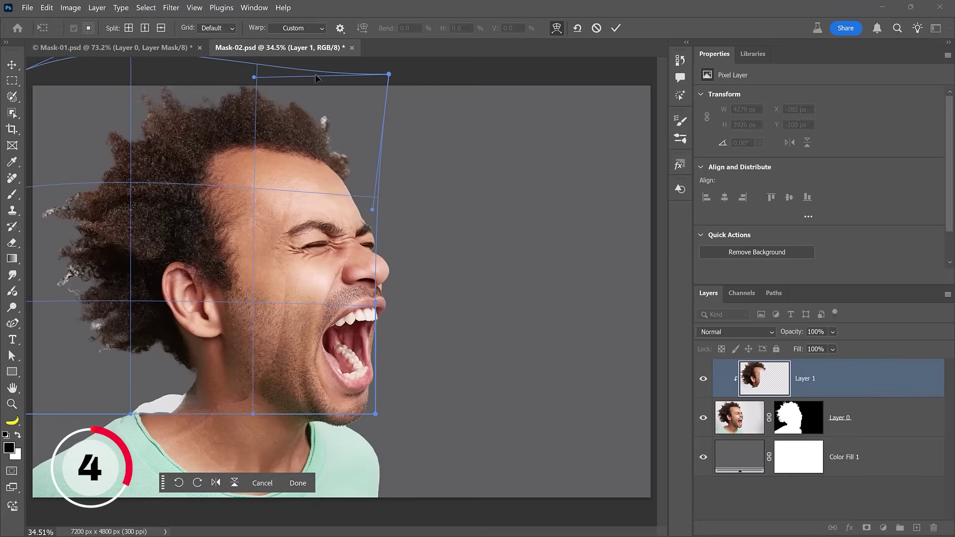
drag(318, 80, 315, 70)
drag(190, 255, 52, 367)
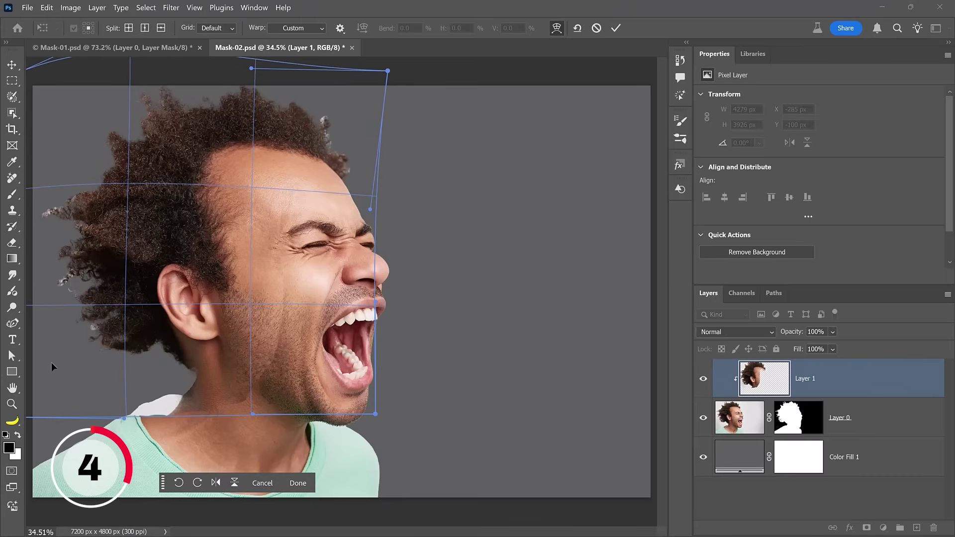
Add a vertical warp split, spread the left curls outward, and commit the warp.
click(144, 28)
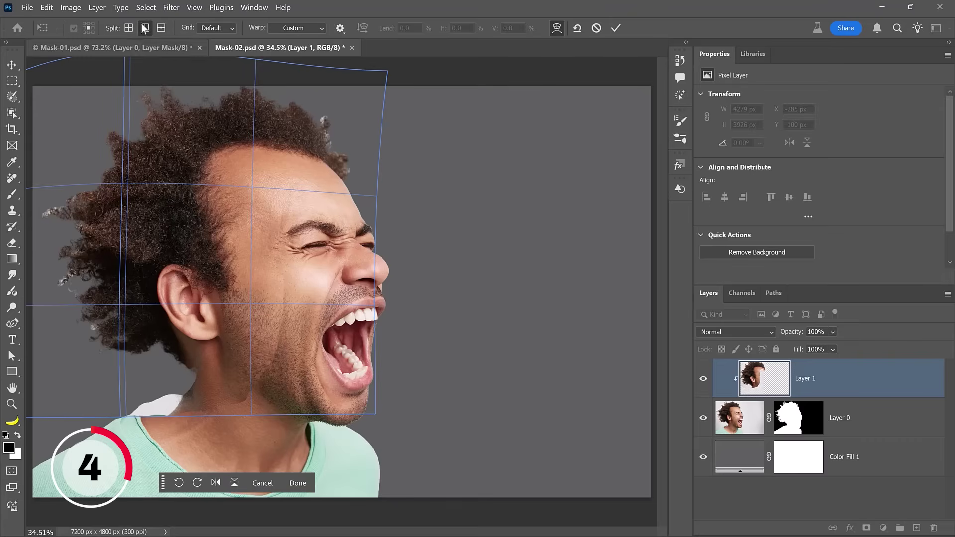
click(112, 80)
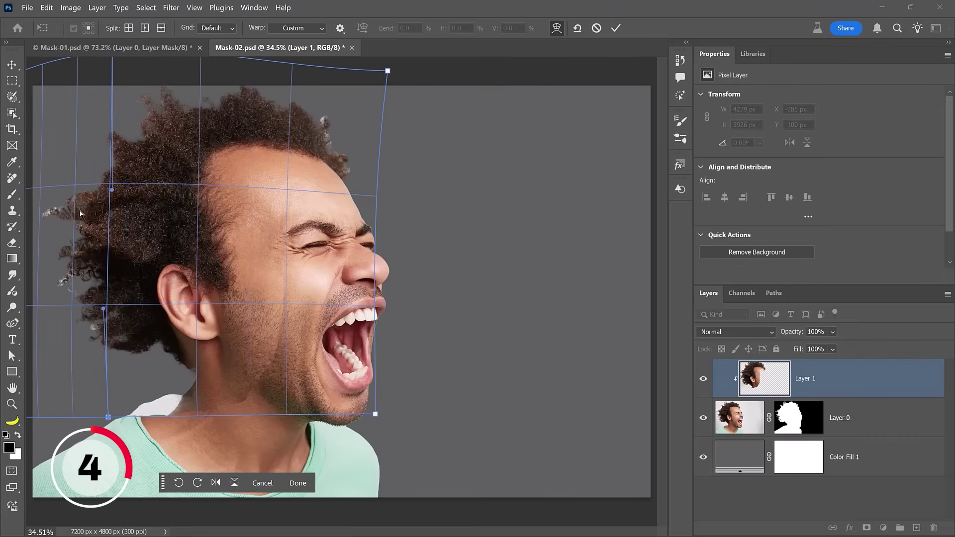
drag(67, 211, 44, 212)
drag(65, 271, 53, 287)
key(ctrl+z)
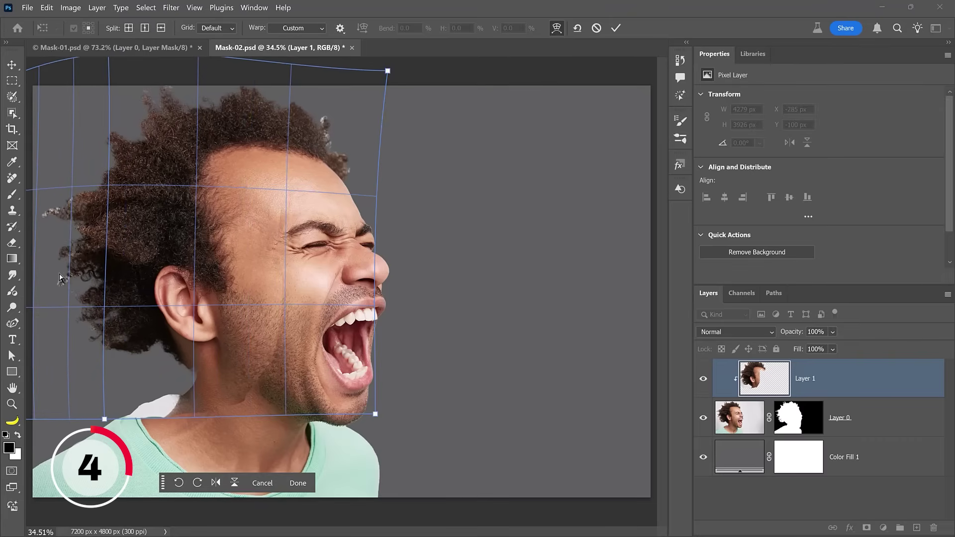
drag(206, 333, 217, 334)
click(305, 480)
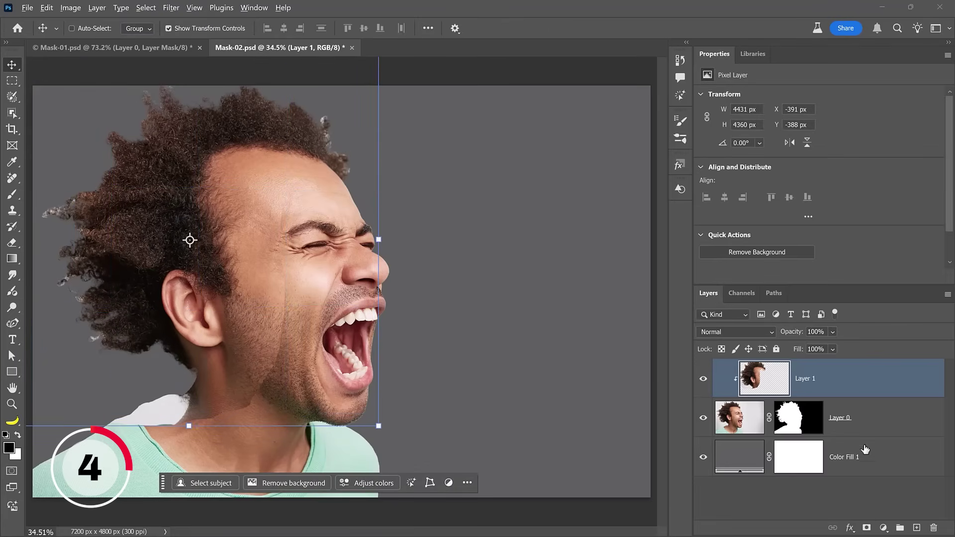
Hide Layer 1 behind a black mask and paint the curls back in along the top in white.
alt+click(866, 528)
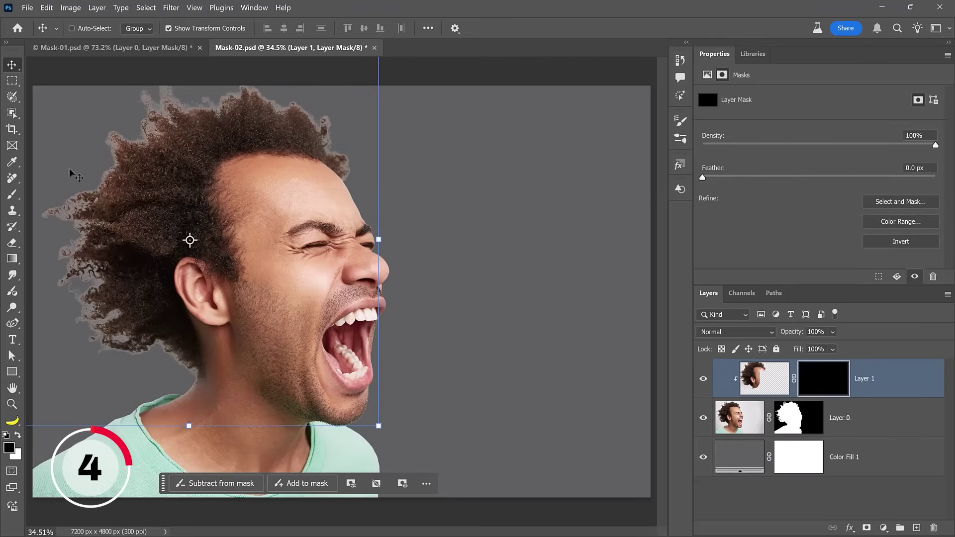
drag(12, 194, 48, 195)
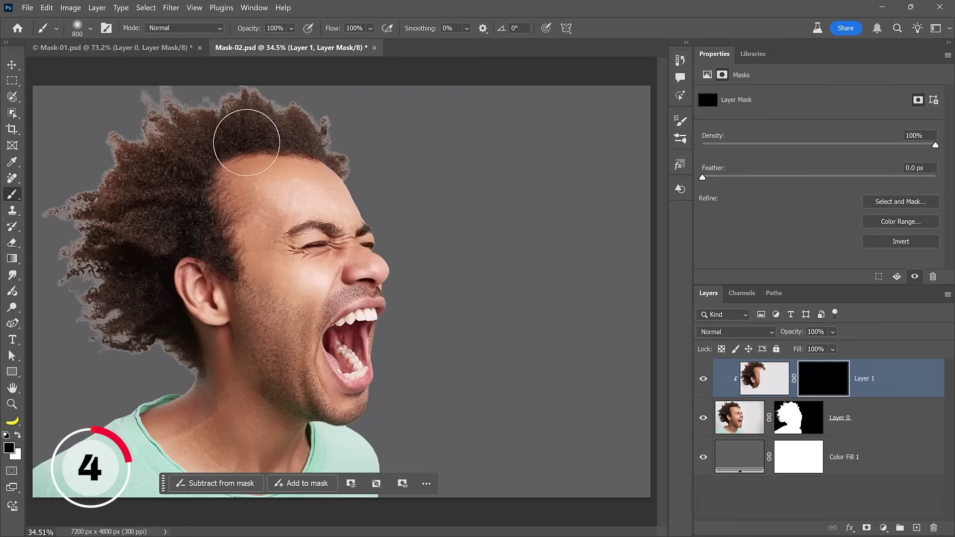
click(17, 436)
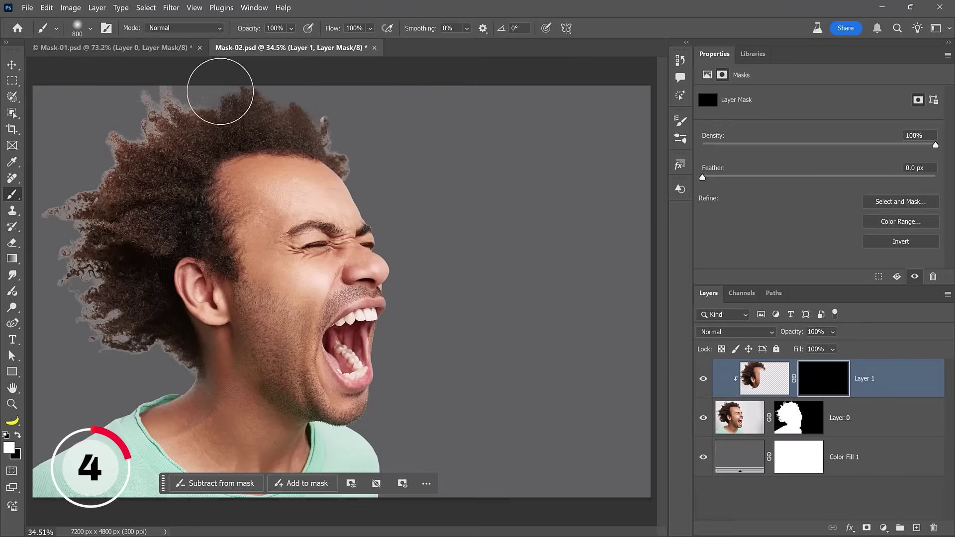
mouse_move(220, 91)
mouse_down()
mouse_move(172, 88)
mouse_move(188, 79)
mouse_move(145, 91)
mouse_move(119, 131)
mouse_move(103, 130)
mouse_move(57, 186)
mouse_move(69, 204)
mouse_move(60, 201)
mouse_move(64, 224)
mouse_move(77, 229)
mouse_move(56, 271)
mouse_move(69, 282)
mouse_move(85, 337)
mouse_move(97, 330)
mouse_move(108, 346)
mouse_move(172, 369)
mouse_up()
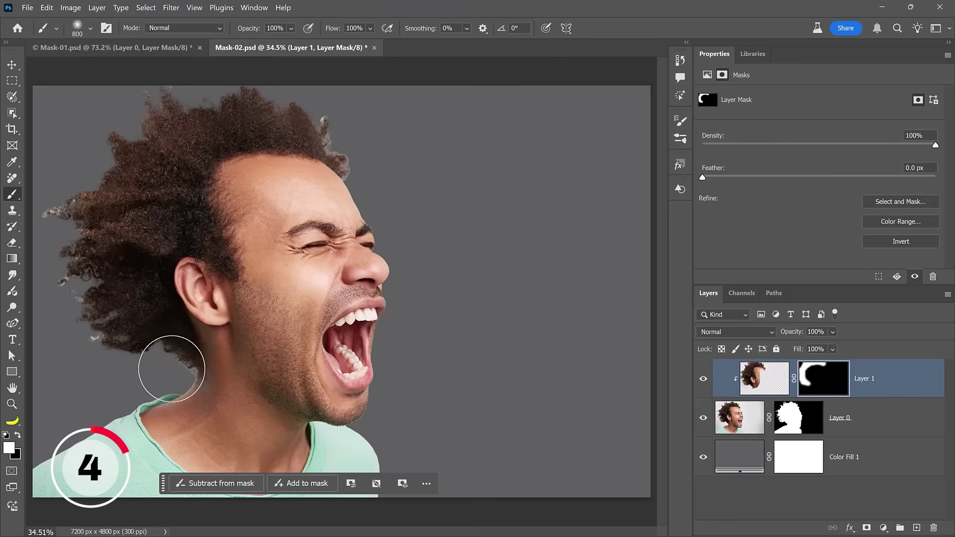
Reveal more curl wisps with a 200 px brush, then add an empty Layer 2 above.
key(bracketleft)
key(bracketleft)
key(bracketleft)
key(bracketleft)
key(bracketleft)
key(bracketleft)
key(bracketleft)
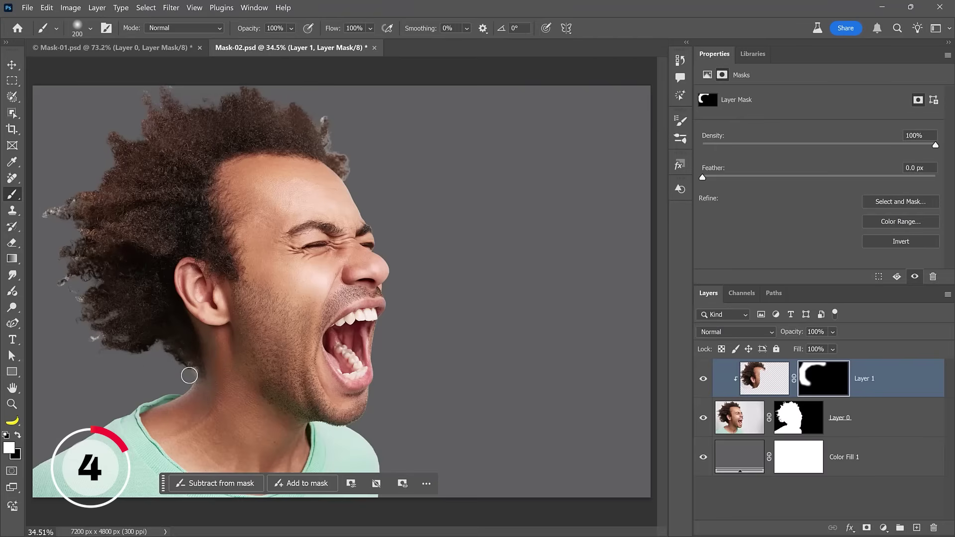
mouse_move(336, 122)
mouse_down()
mouse_move(329, 143)
mouse_move(355, 151)
mouse_move(344, 153)
mouse_move(363, 171)
mouse_up()
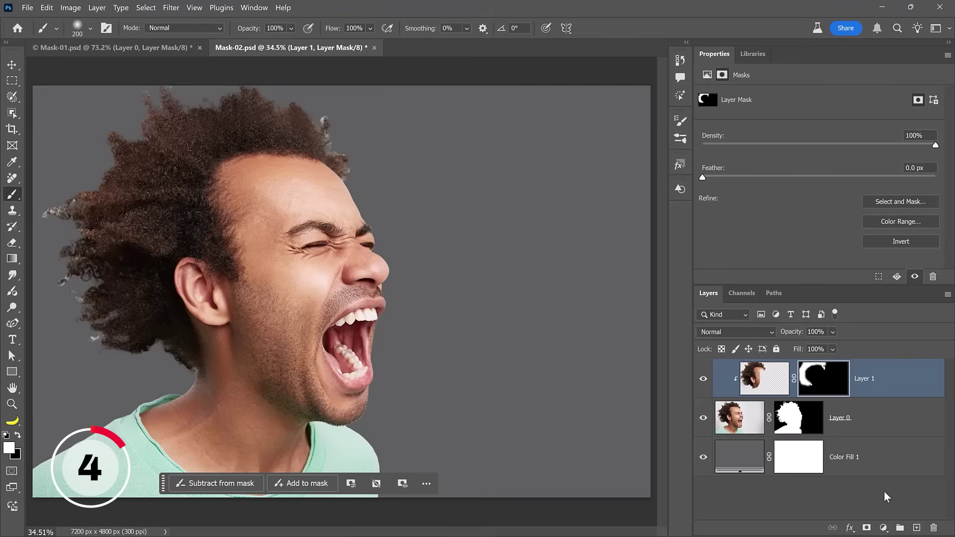
click(917, 528)
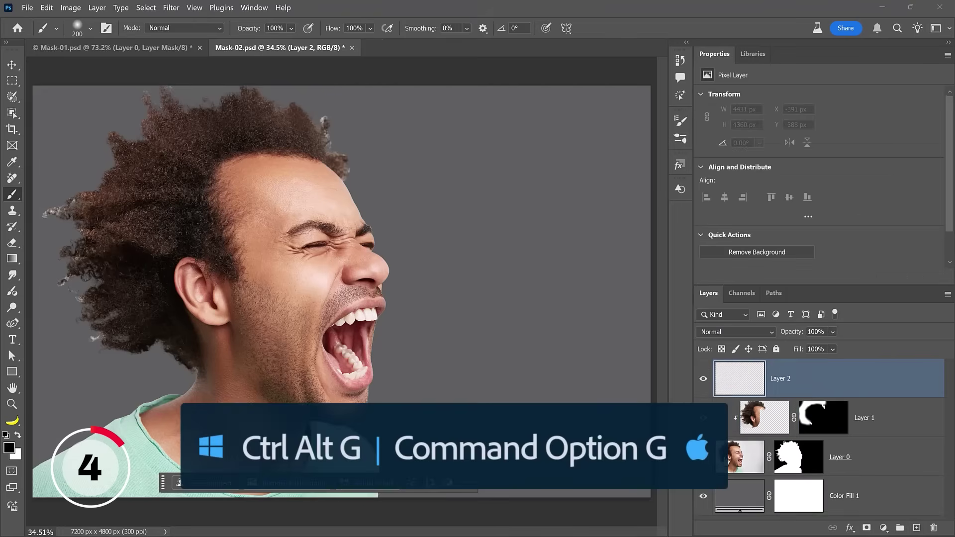
Clip Layer 2 to the hair layer and clone dark curls over the pale left tip.
key(ctrl+alt+g)
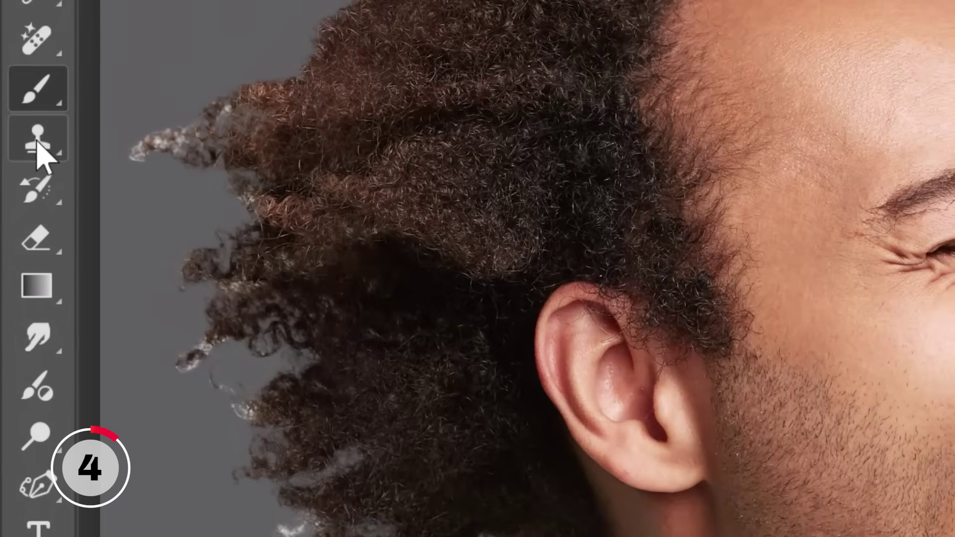
click(38, 142)
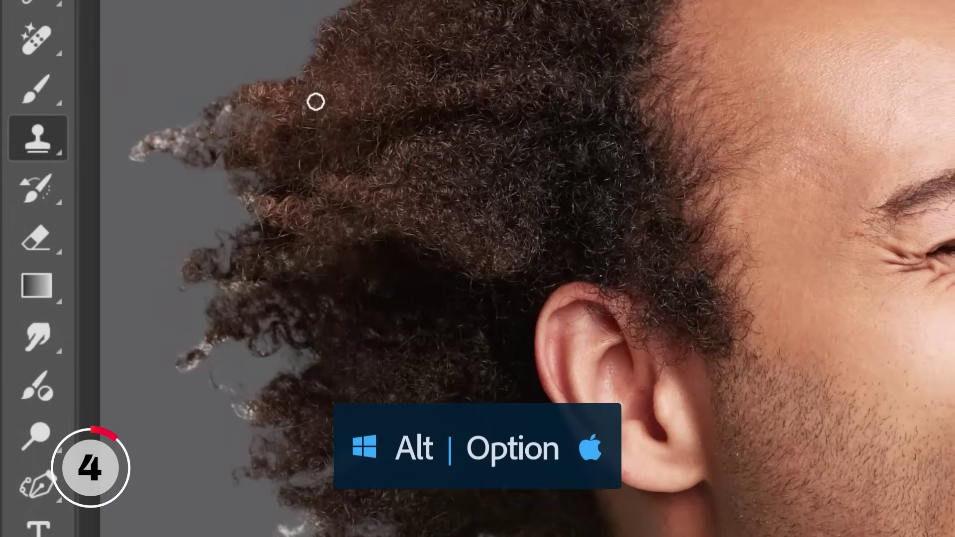
key(alt)
alt+click(287, 135)
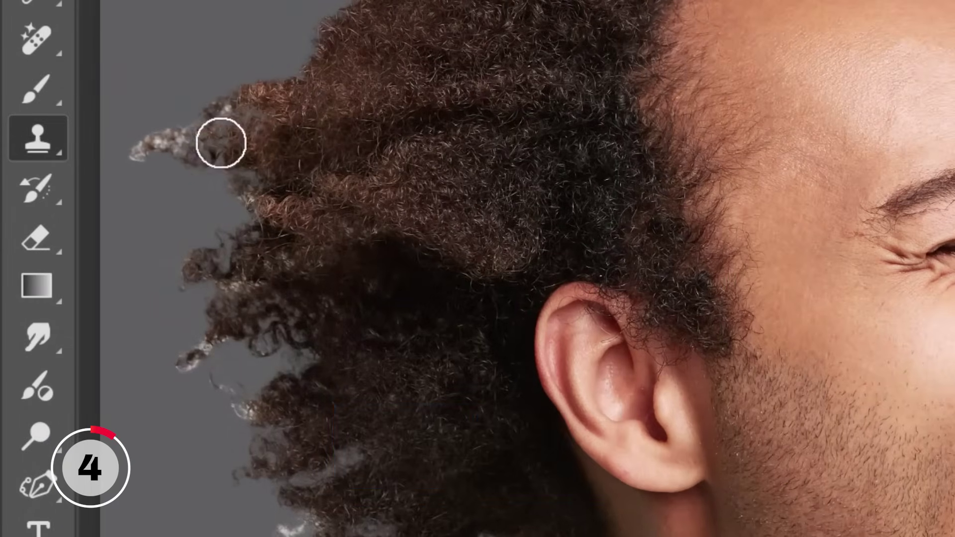
drag(222, 142, 181, 127)
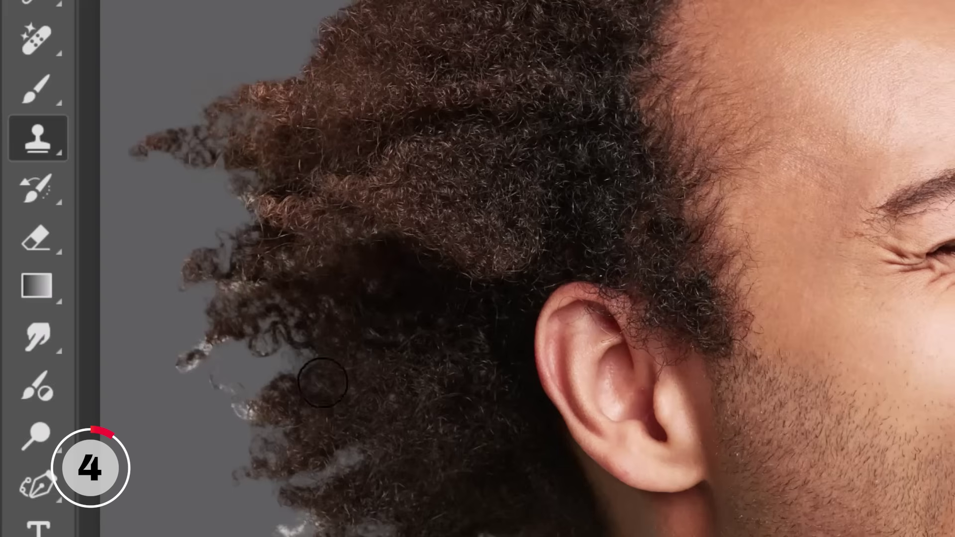
Clone more curls over the gray patches along the lower hair edge, then zoom in.
click(239, 406)
drag(239, 406, 230, 396)
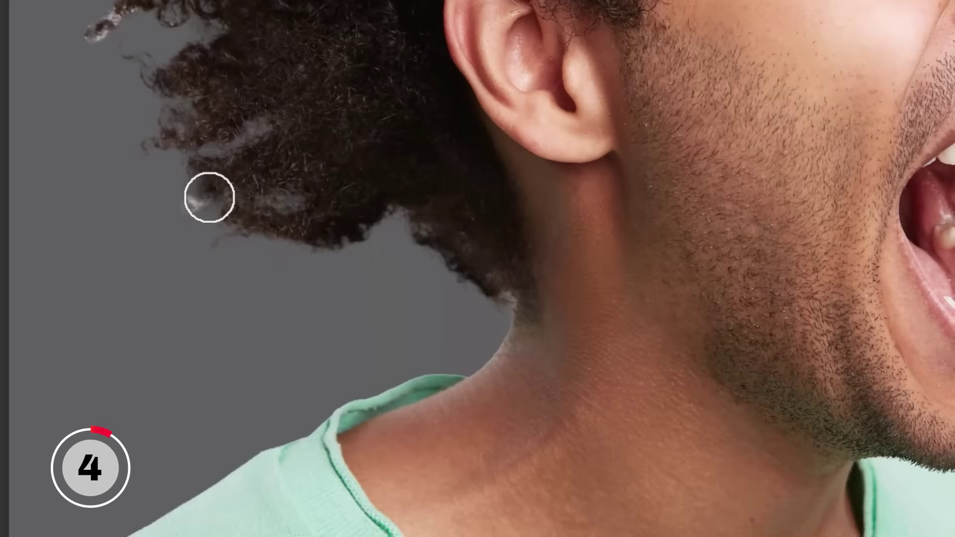
alt+click(305, 153)
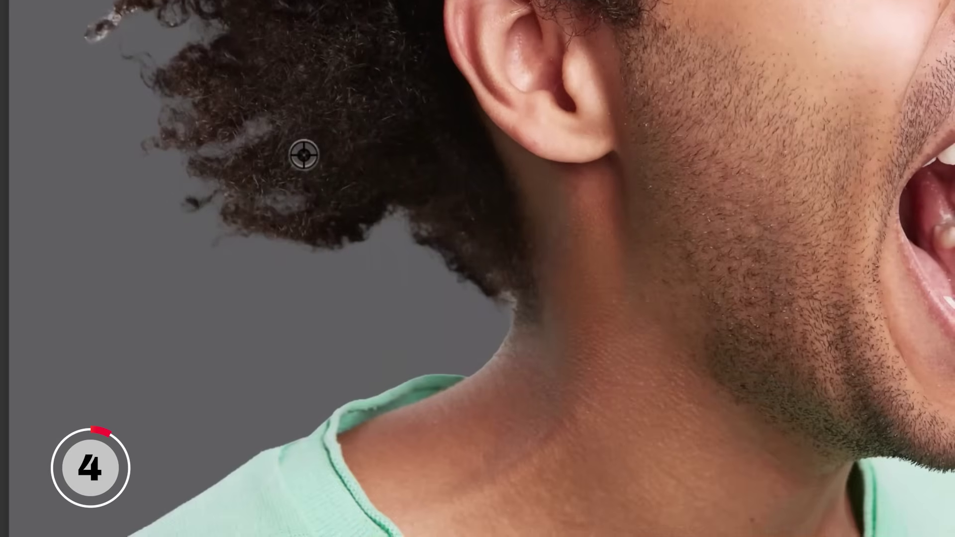
click(230, 224)
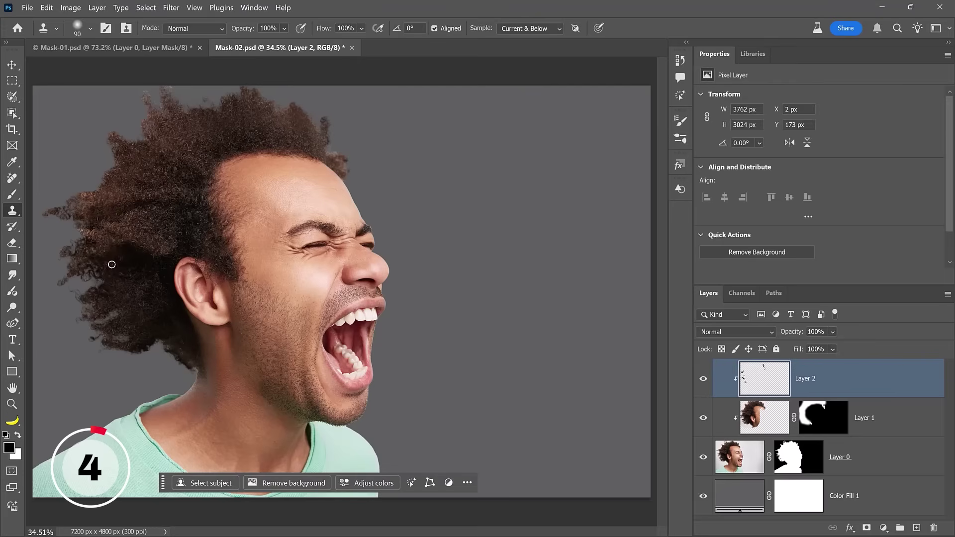
key(z)
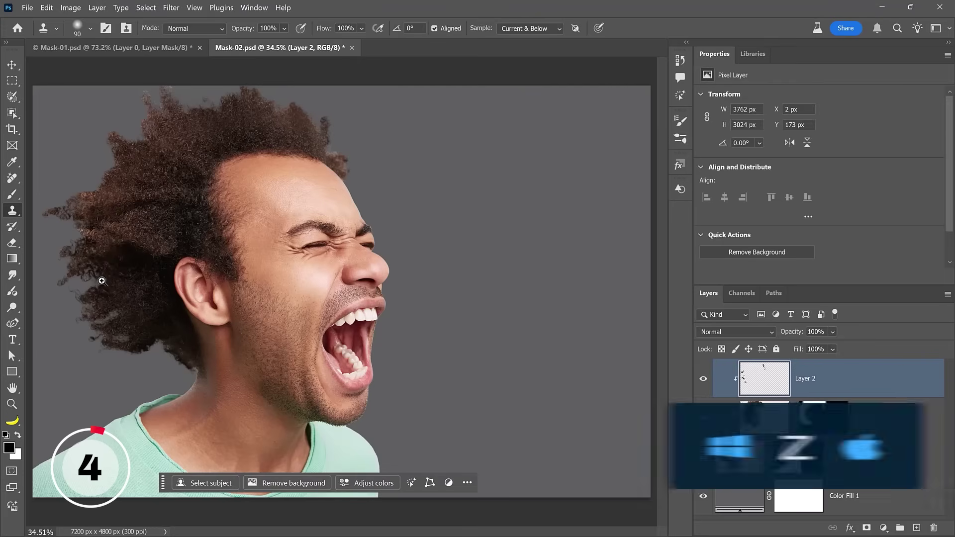
click(72, 277)
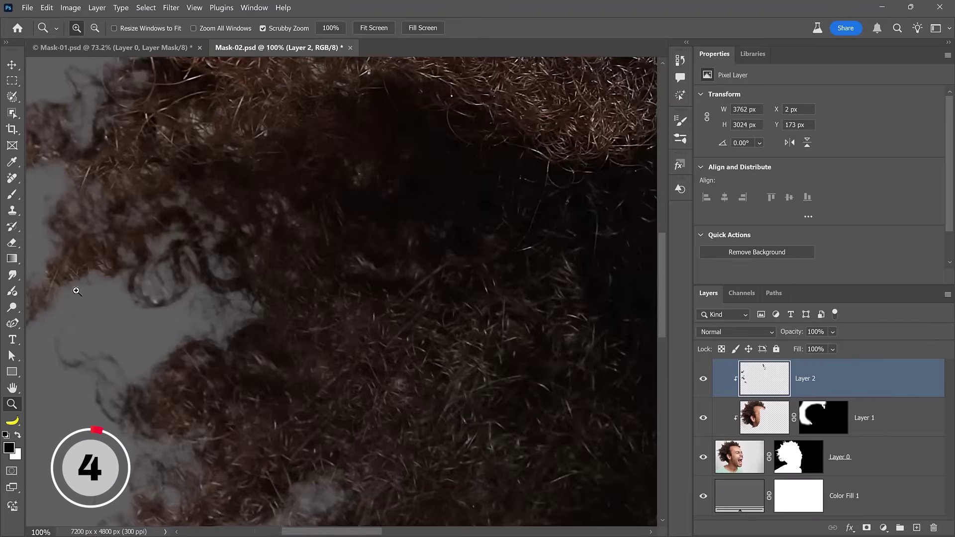
Pan across the cloned curls up close, then fit the whole image back on screen.
drag(124, 367, 243, 371)
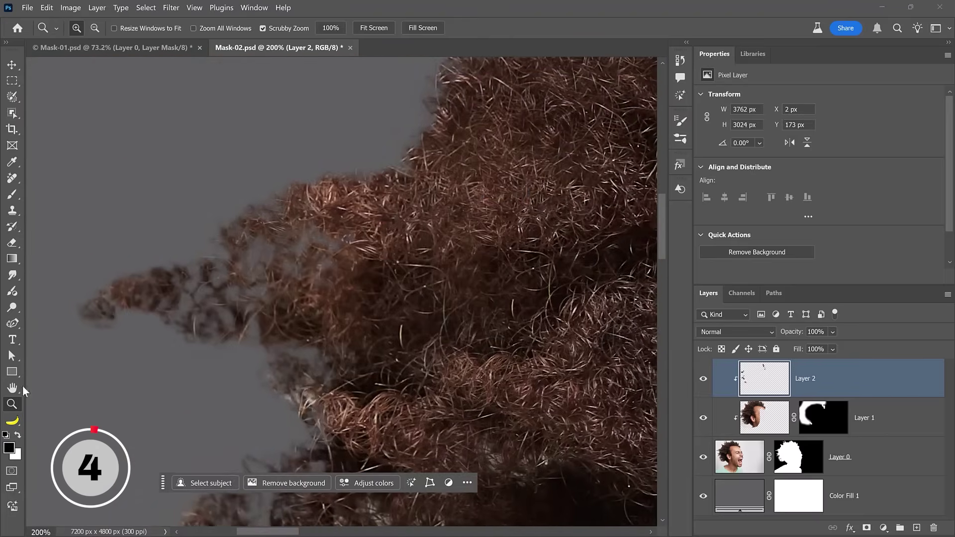
double_click(12, 388)
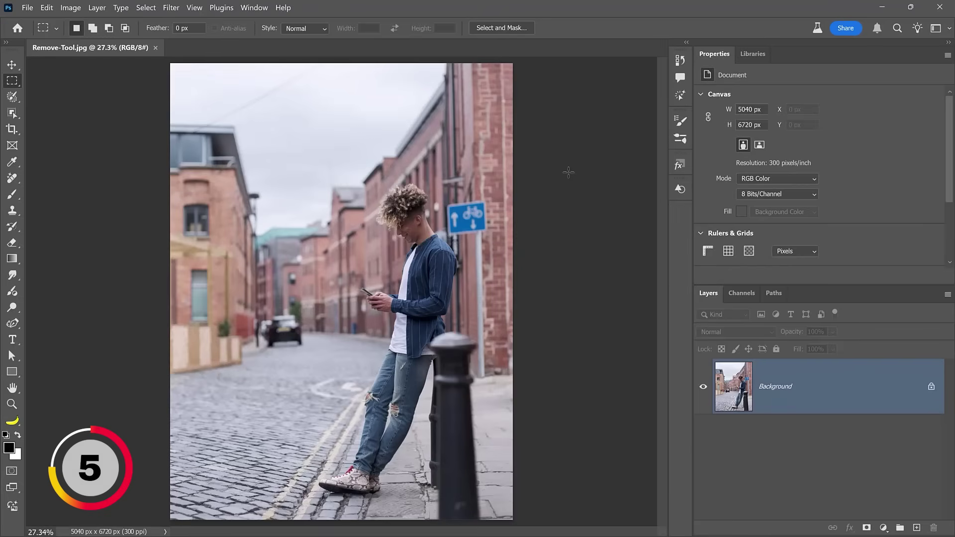
Use the Remove Tool to brush away the parked car and two tears in the jeans.
right_click(12, 178)
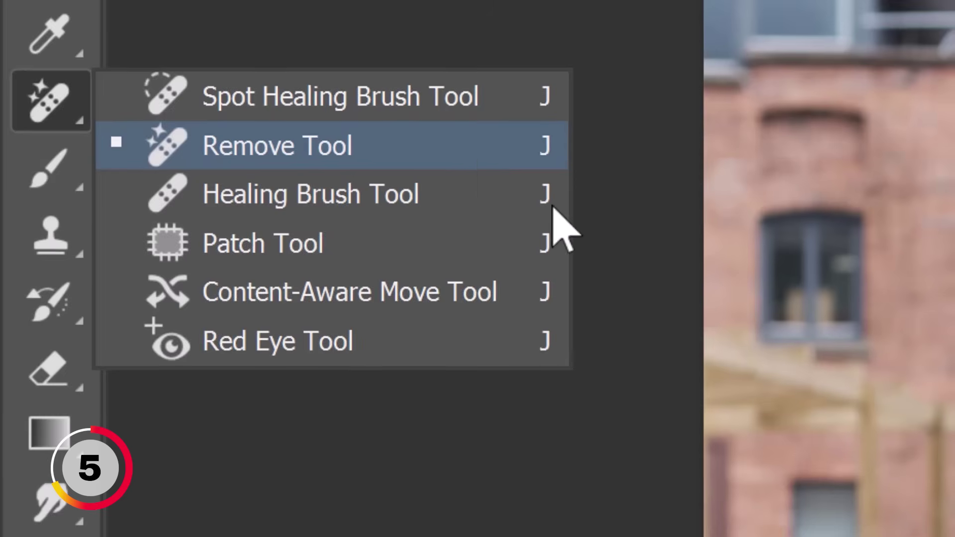
click(477, 149)
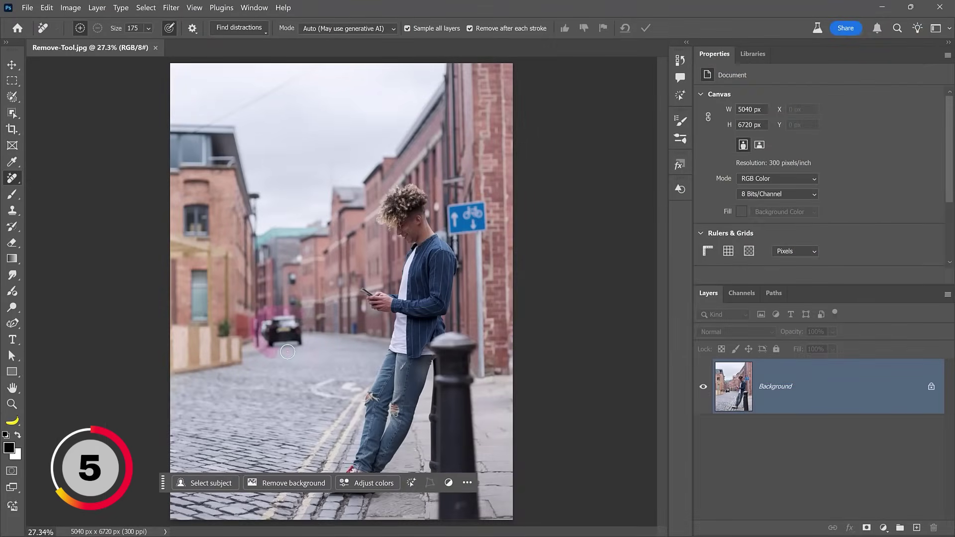
mouse_move(288, 352)
mouse_down()
mouse_move(303, 334)
mouse_move(299, 318)
mouse_up()
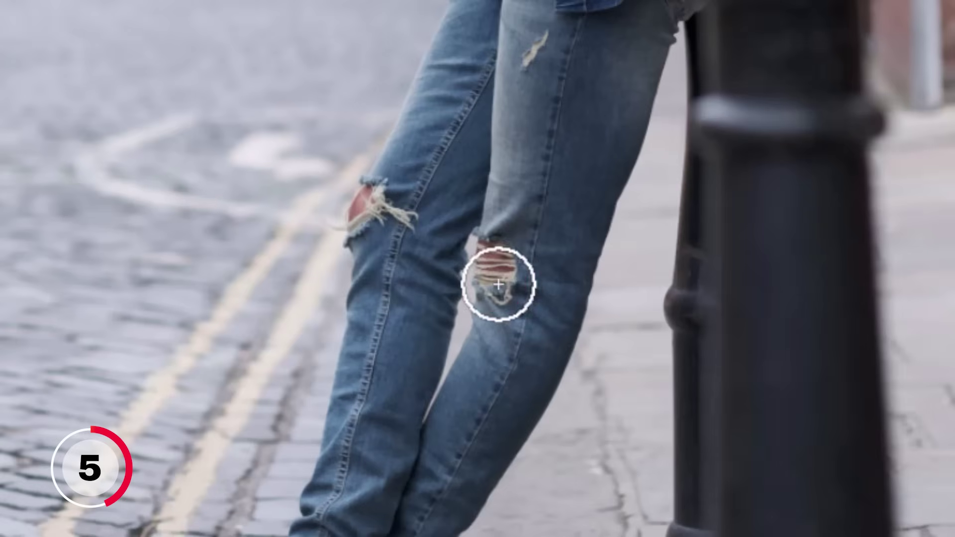
mouse_move(498, 285)
mouse_down()
mouse_move(501, 234)
mouse_move(502, 294)
mouse_up()
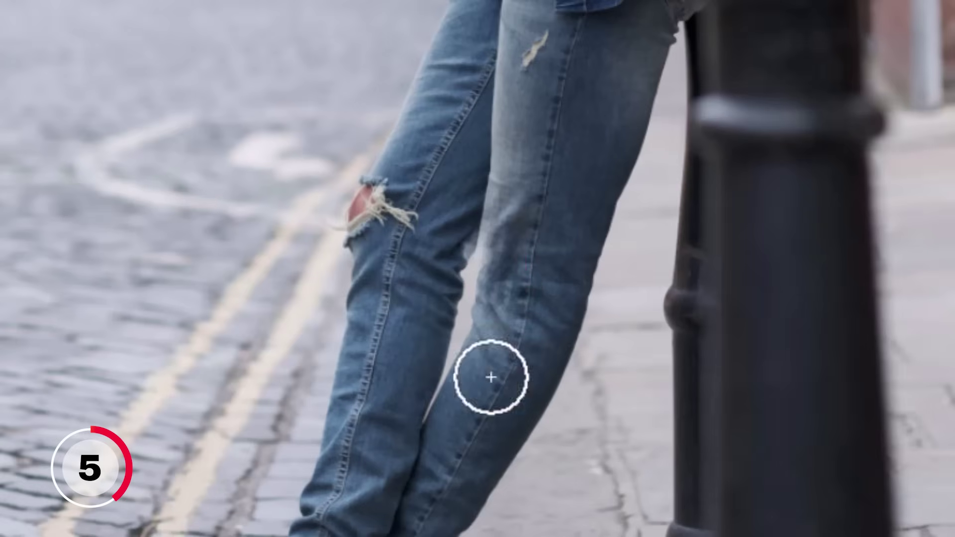
mouse_move(373, 228)
mouse_down()
mouse_move(369, 202)
mouse_move(396, 197)
mouse_up()
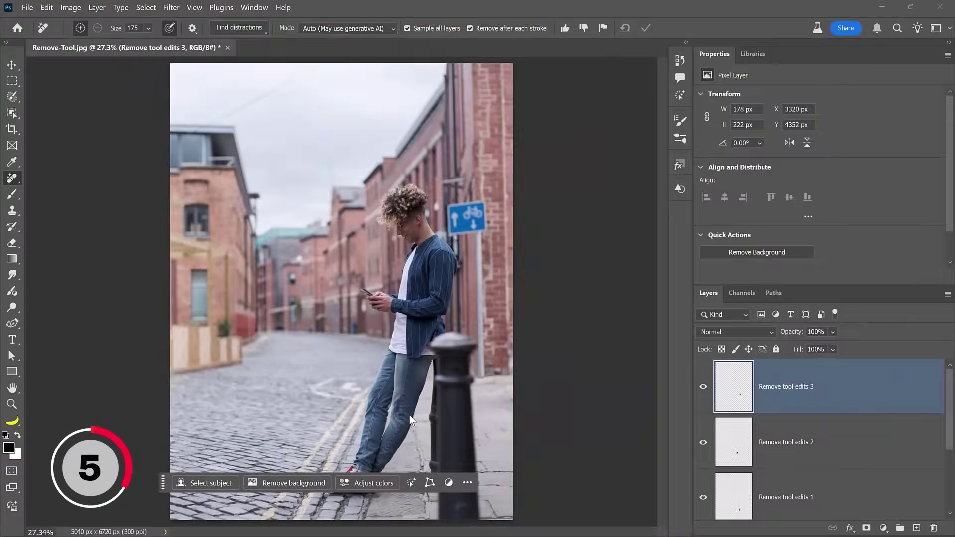
Select the blue bicycle sign with the Rectangular Marquee and remove it via the task bar.
click(12, 82)
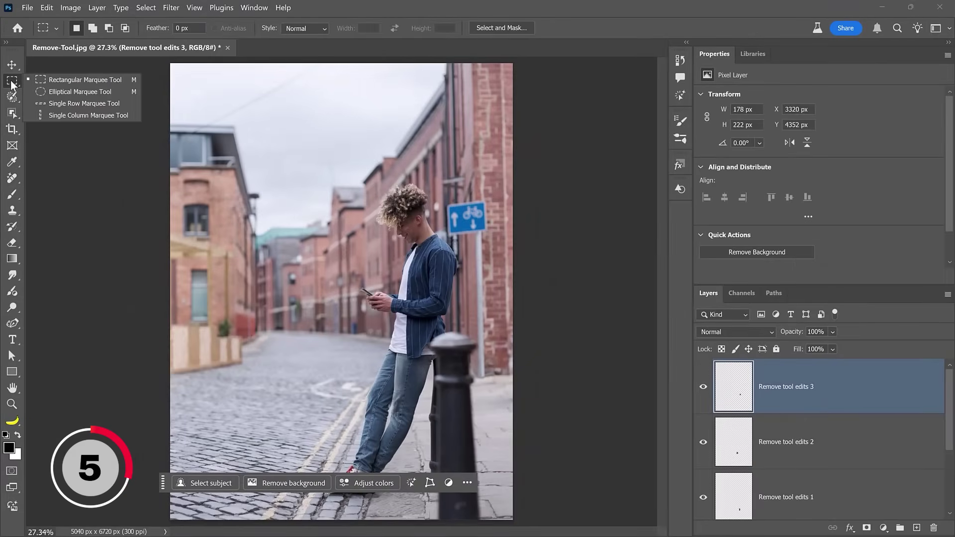
click(55, 80)
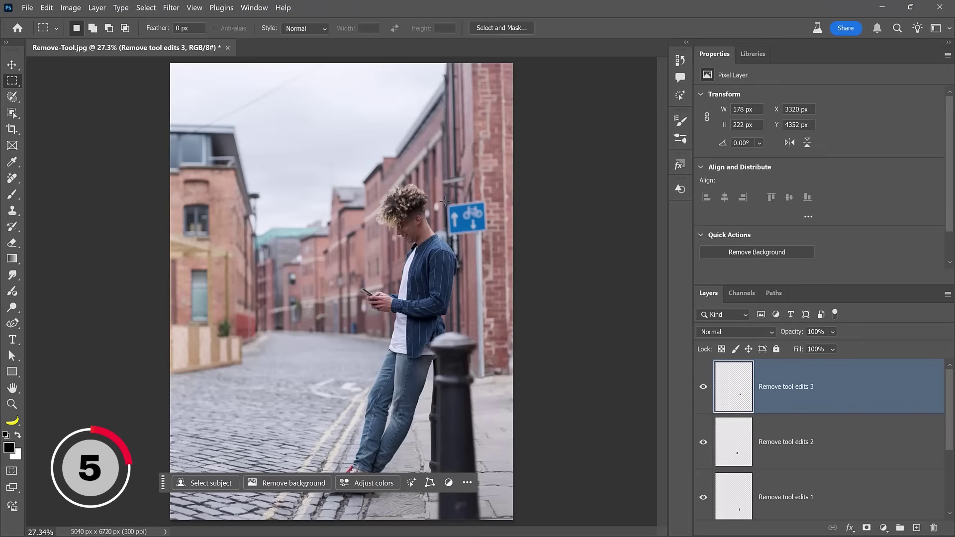
drag(443, 201, 490, 235)
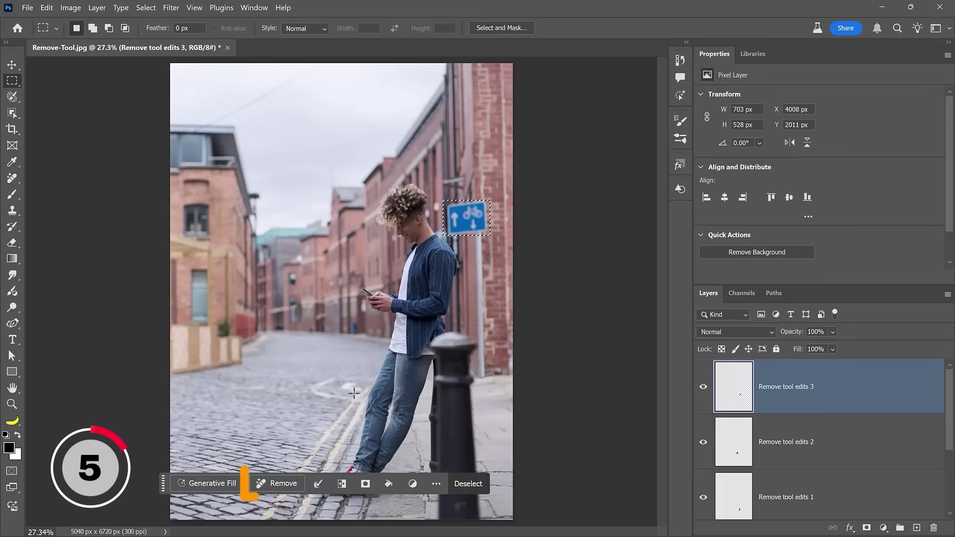
click(280, 488)
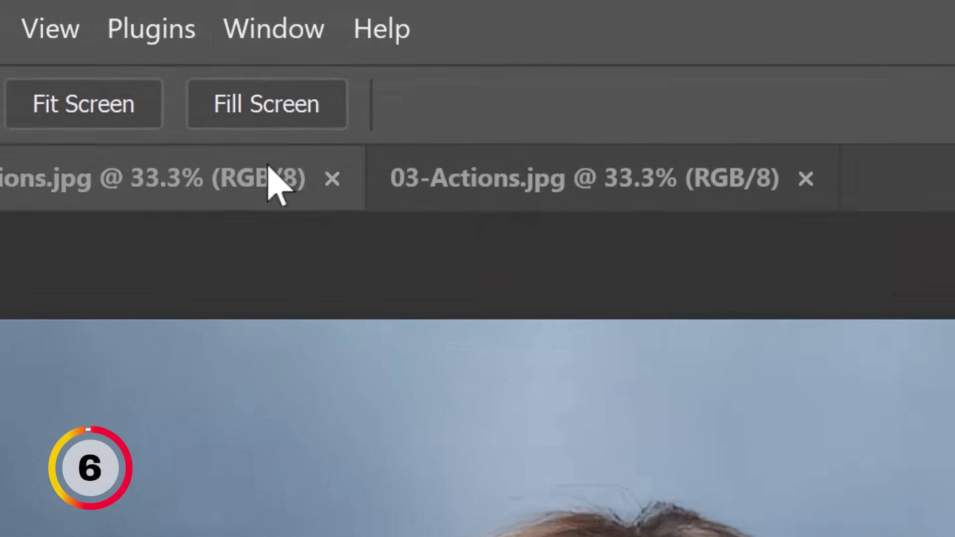
Show the Actions panel from the Window menu and switch it to the new suggested-actions view.
click(252, 8)
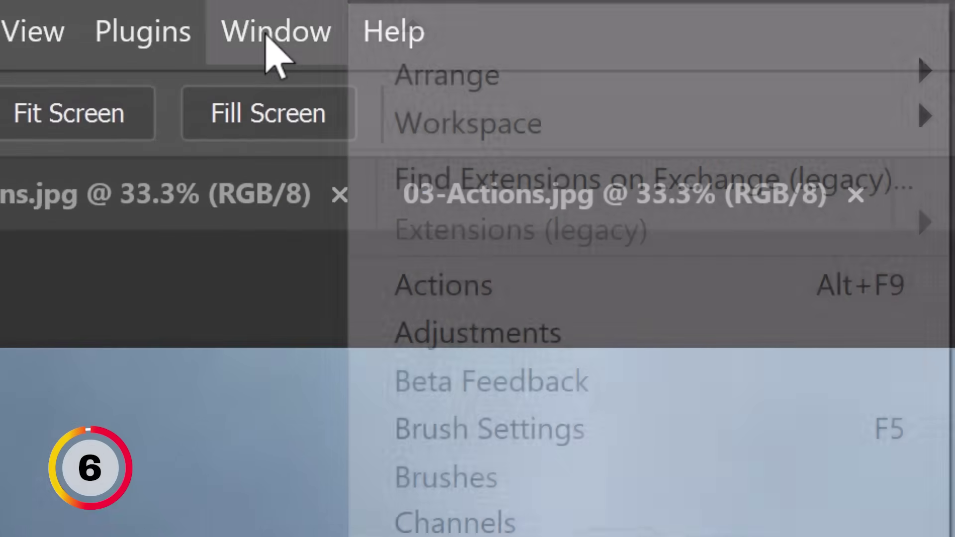
click(772, 294)
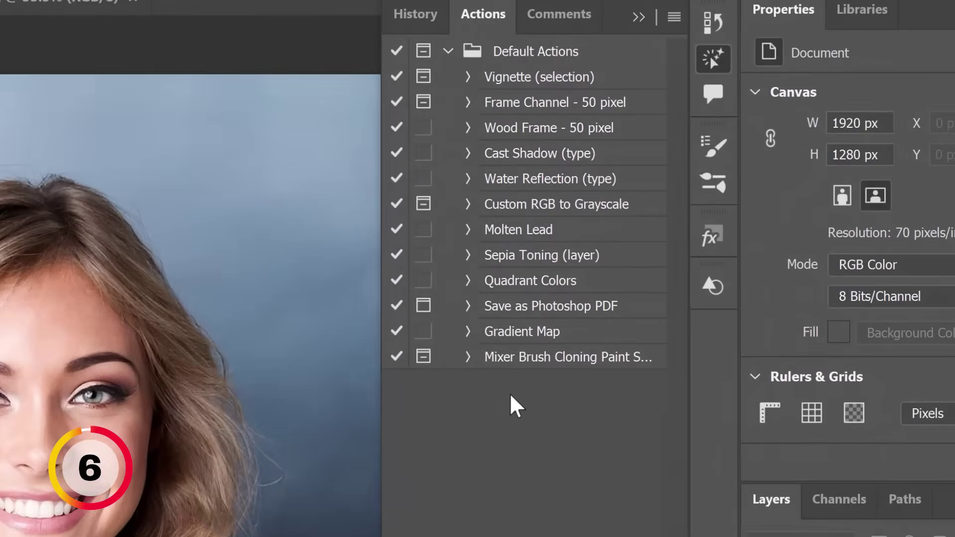
click(673, 17)
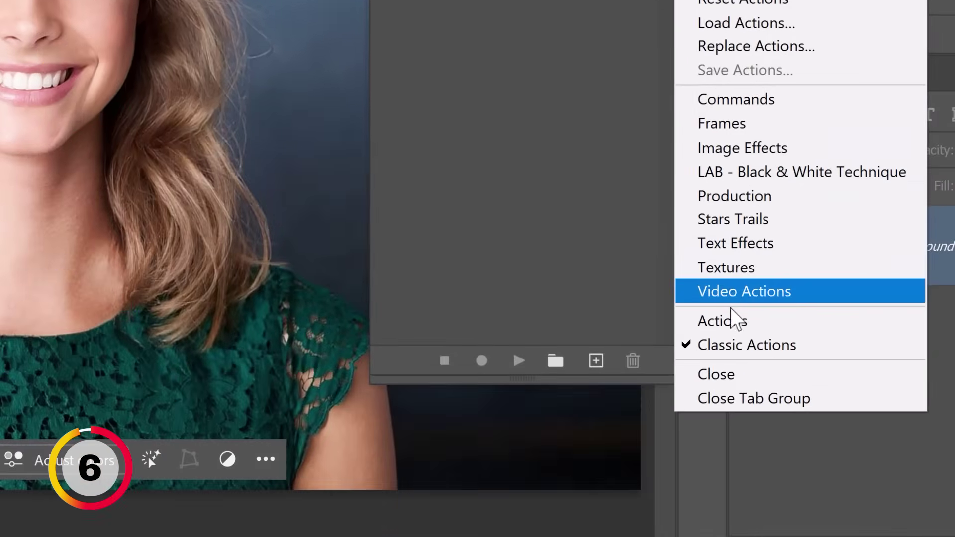
click(731, 382)
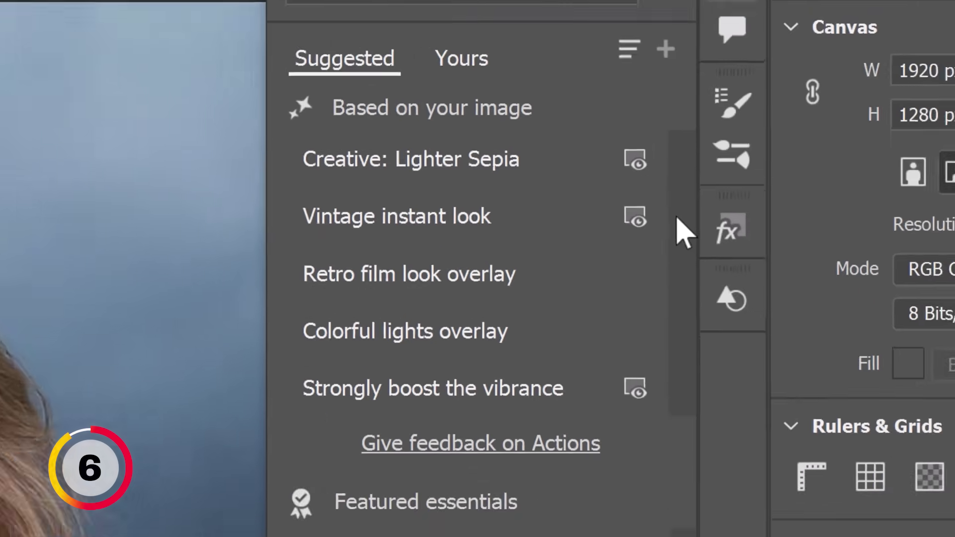
Refresh the image-based action suggestions three times, then switch to the 02-Actions.jpg document.
mouse_move(496, 229)
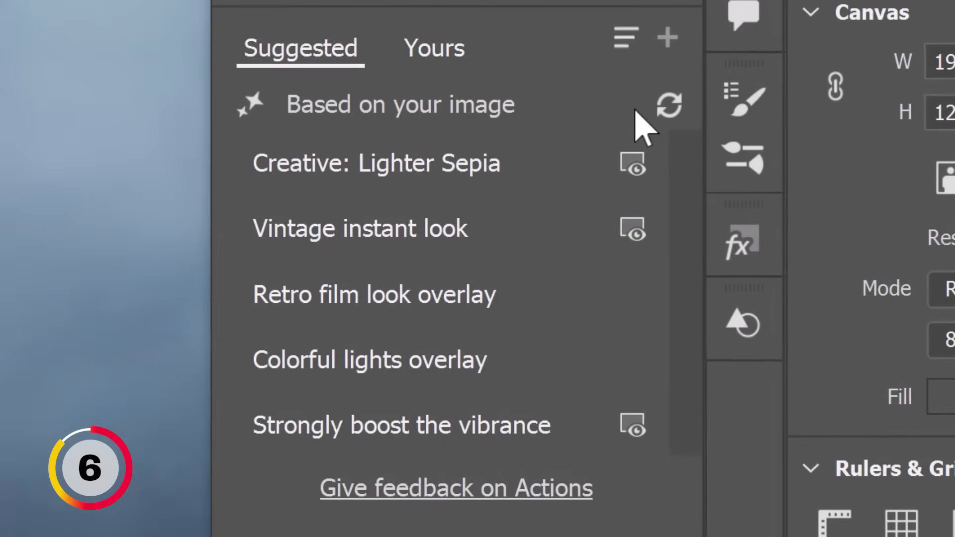
click(673, 110)
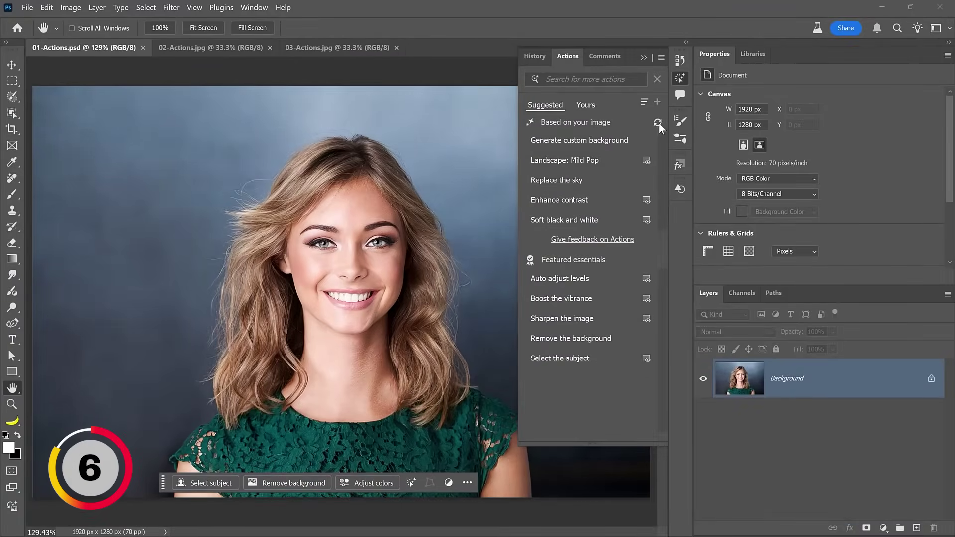
click(658, 123)
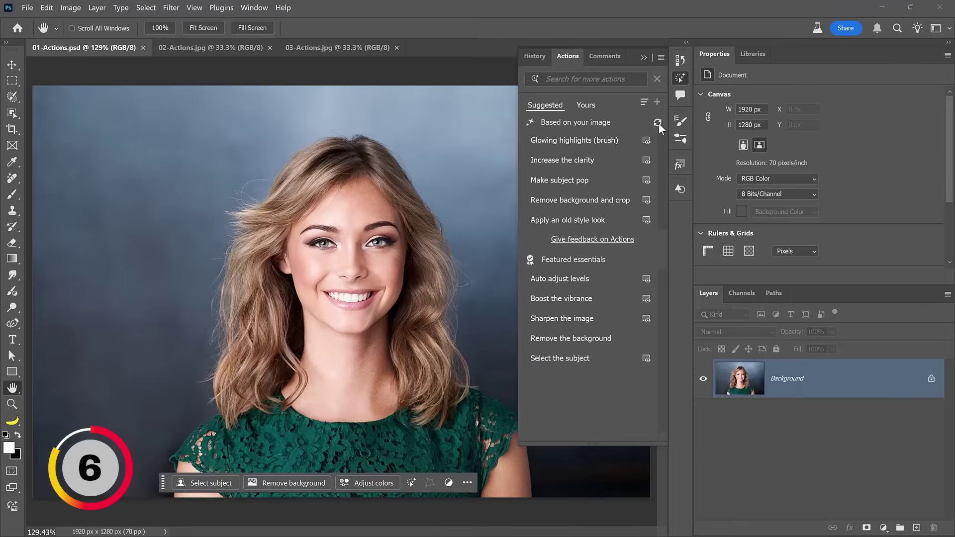
click(657, 123)
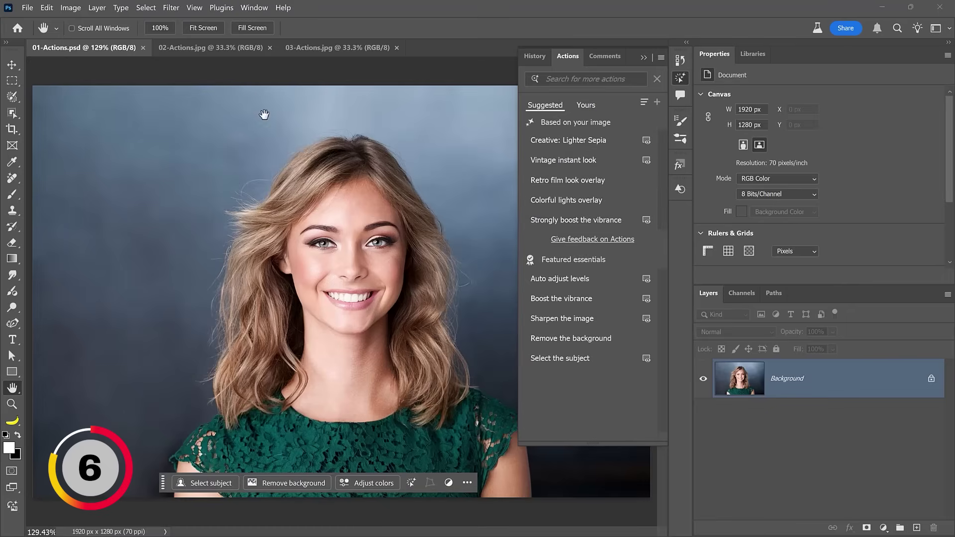
click(234, 48)
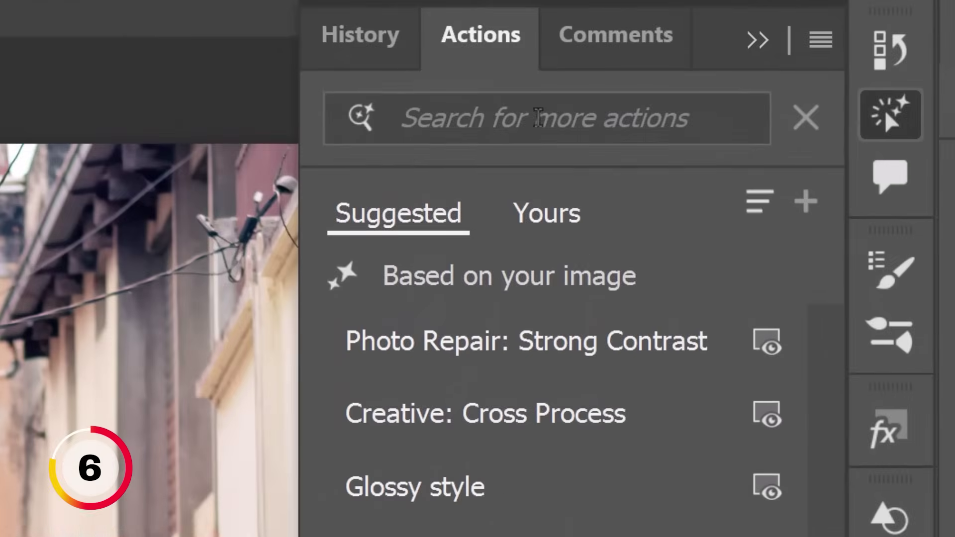
Search the actions for 'remove' and run Remove distracting wires.
click(538, 118)
text(re)
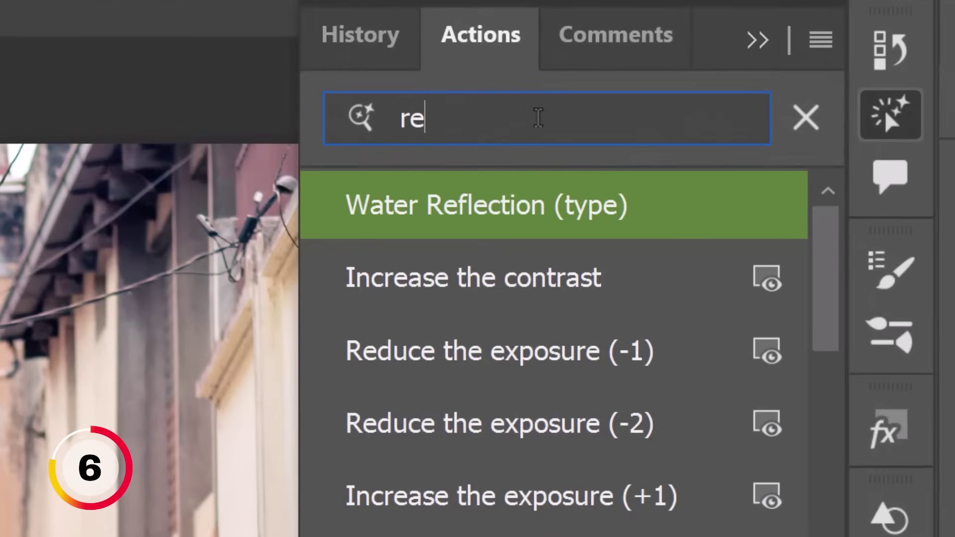
text(move)
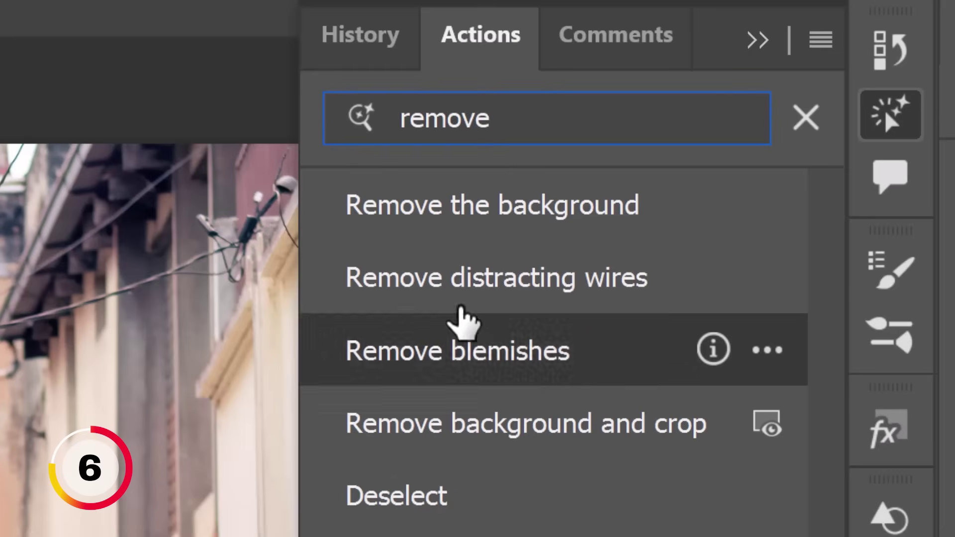
click(607, 287)
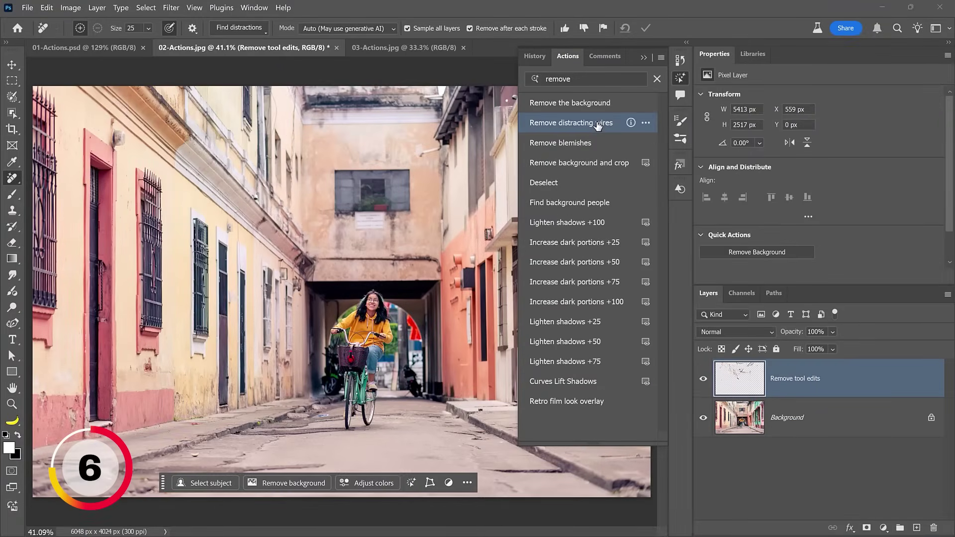
Toggle the Remove tool edits layer to compare, leaving the wire removal hidden.
click(704, 379)
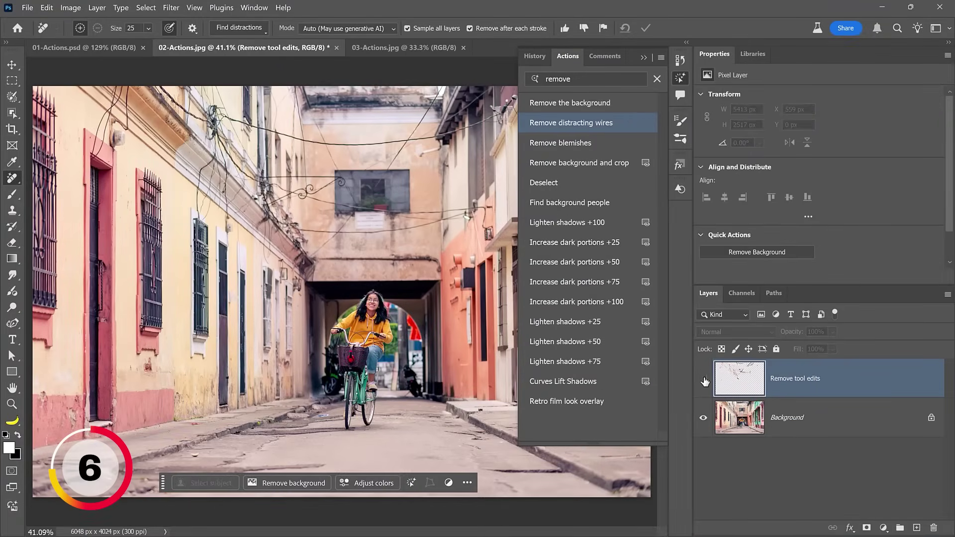
click(703, 379)
click(704, 379)
click(703, 379)
click(703, 379)
Clear the action search so the panel lists all actions again.
click(594, 79)
click(657, 78)
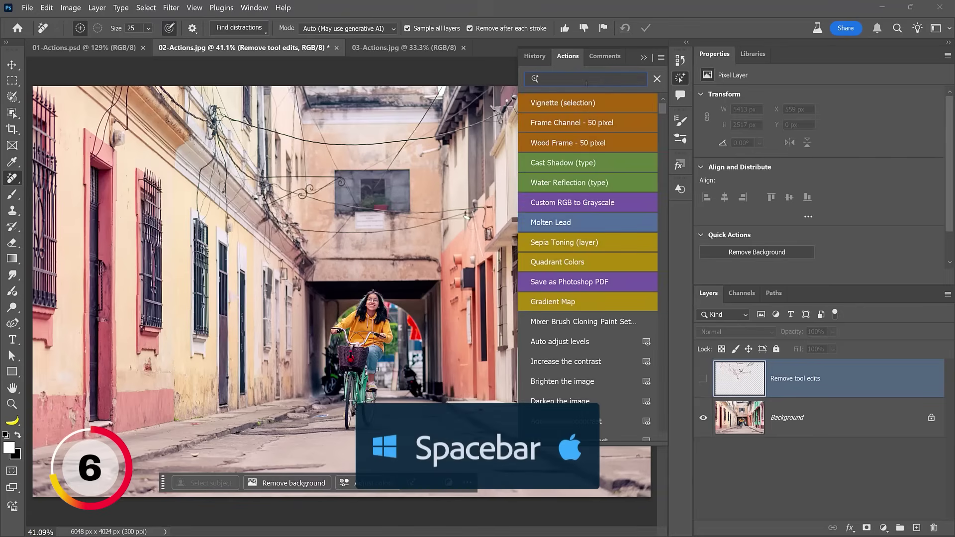
mouse_move(663, 106)
mouse_down()
mouse_move(658, 410)
mouse_move(671, 140)
mouse_move(650, 100)
mouse_up()
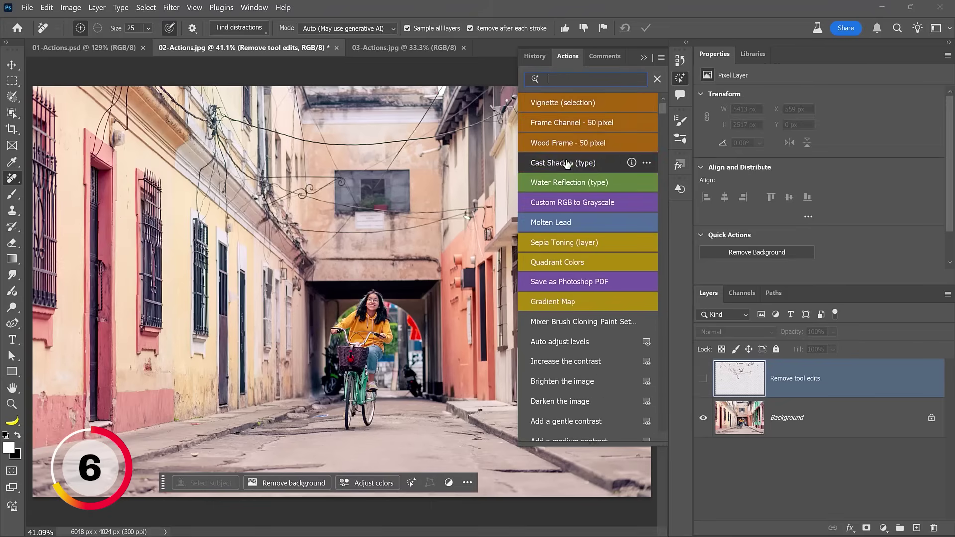
mouse_move(657, 300)
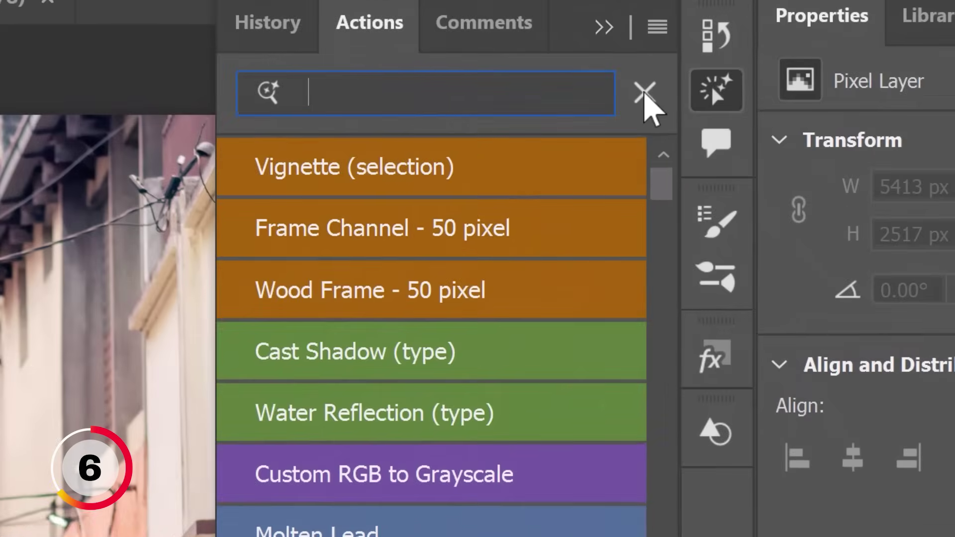
Clear the search, view the Classic Actions list, then return to the suggested Actions view.
click(645, 94)
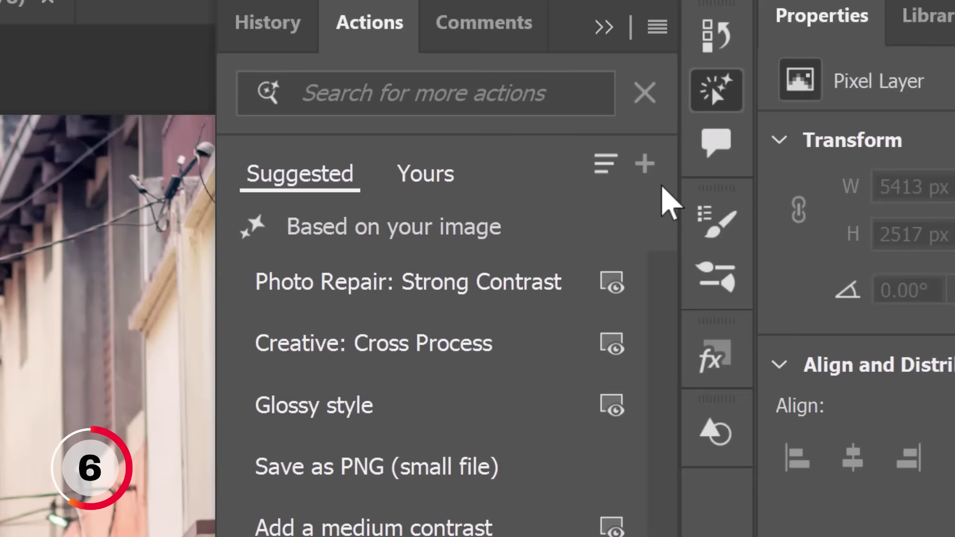
click(657, 28)
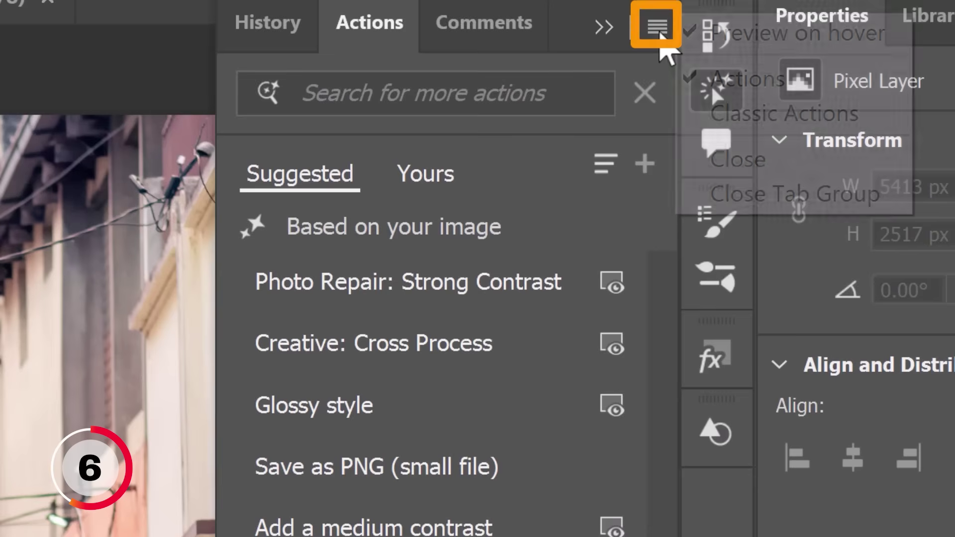
click(725, 111)
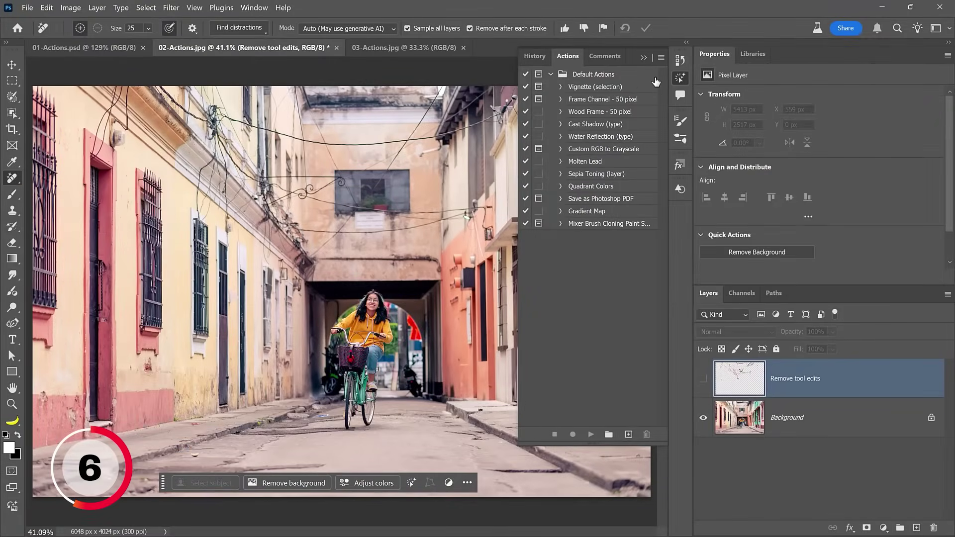
click(660, 57)
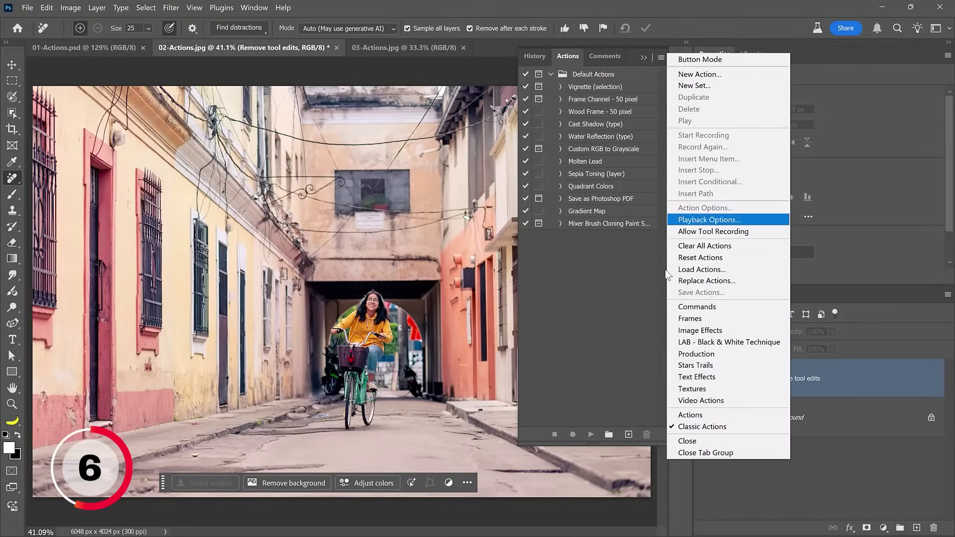
click(691, 415)
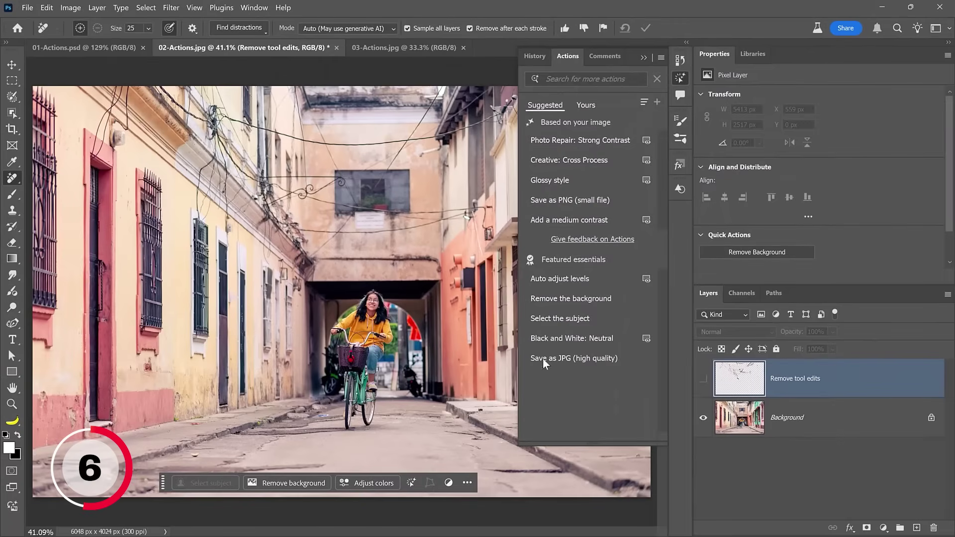
Delete the hidden wire-removal layer and apply Black and White: Warm, found by searching 'black'.
key(Delete)
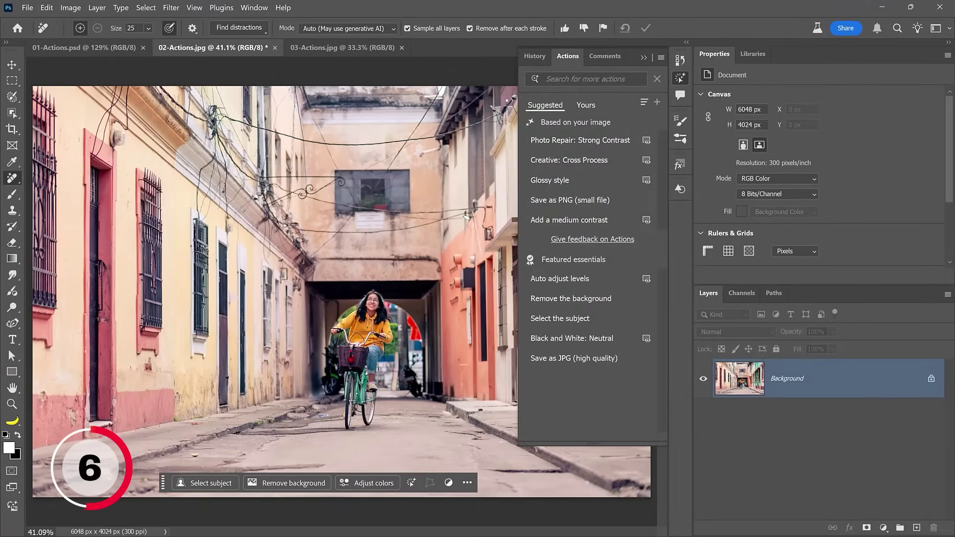
click(639, 78)
text(black)
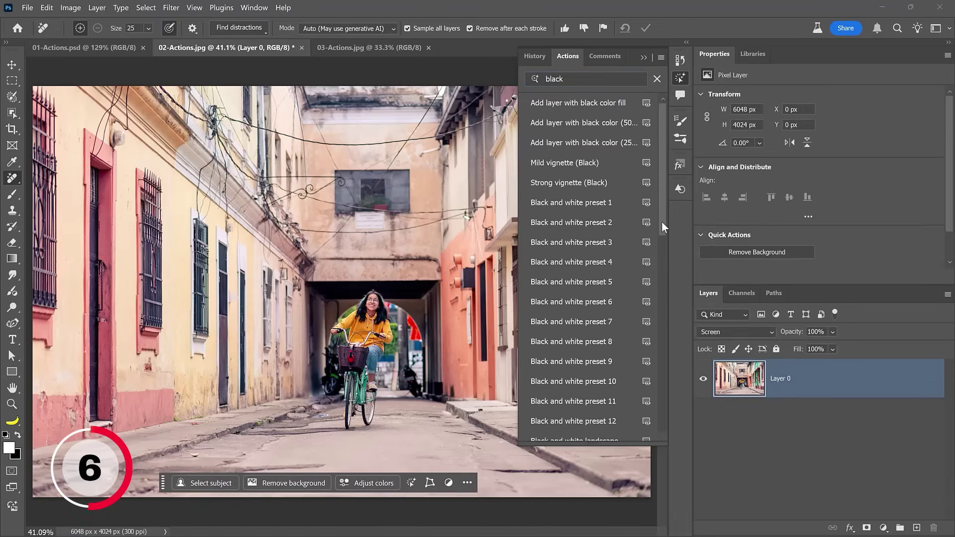
drag(662, 222, 662, 427)
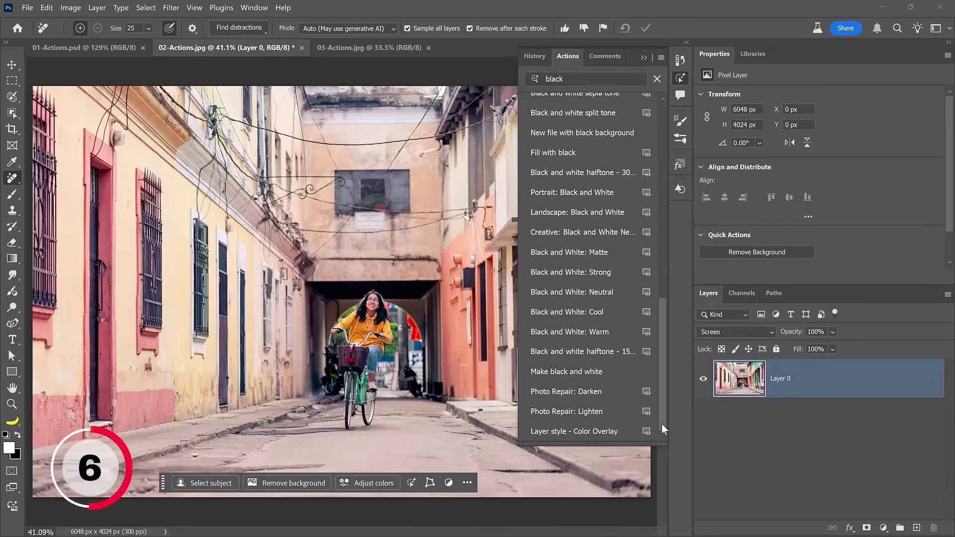
click(604, 332)
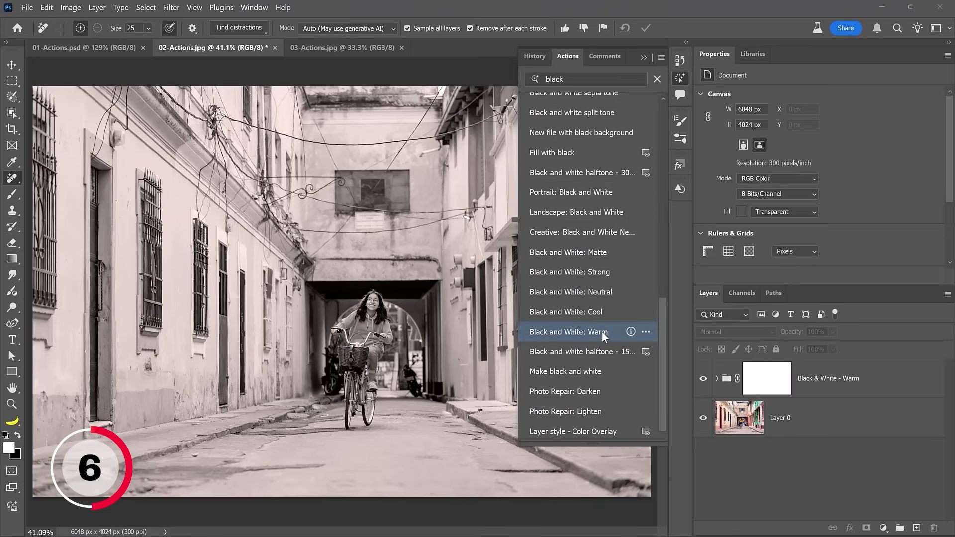
Toggle the Black & White - Warm group to compare, then delete the group.
click(717, 379)
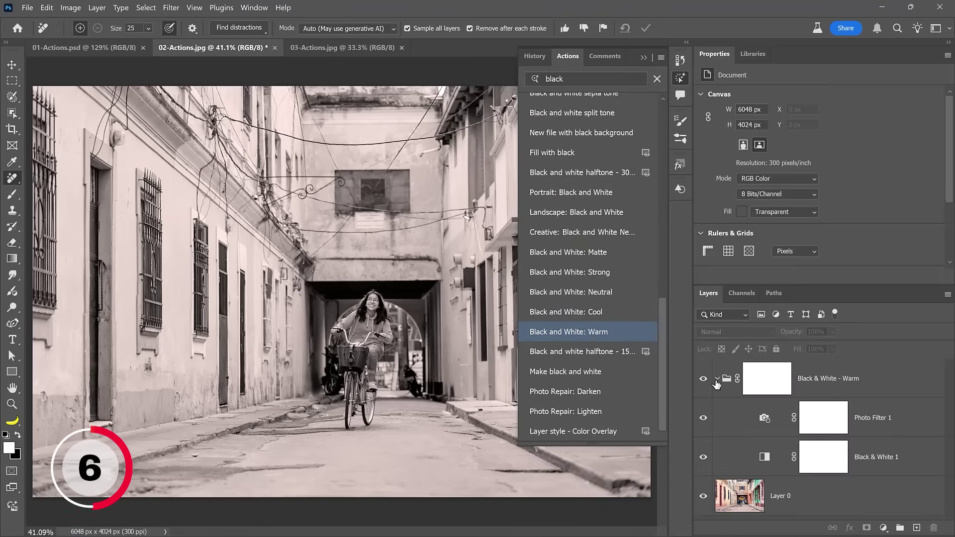
click(716, 380)
click(703, 379)
click(704, 379)
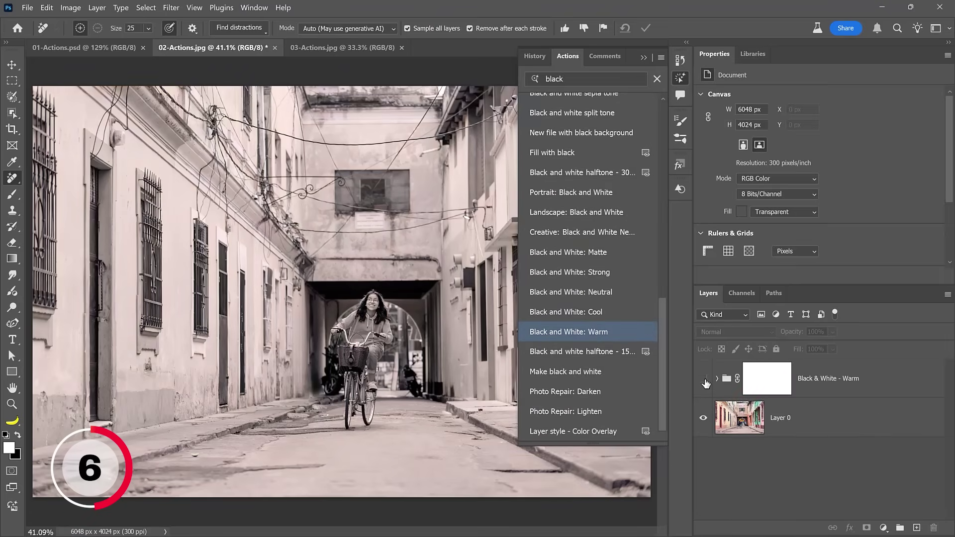
click(703, 379)
drag(730, 380, 938, 528)
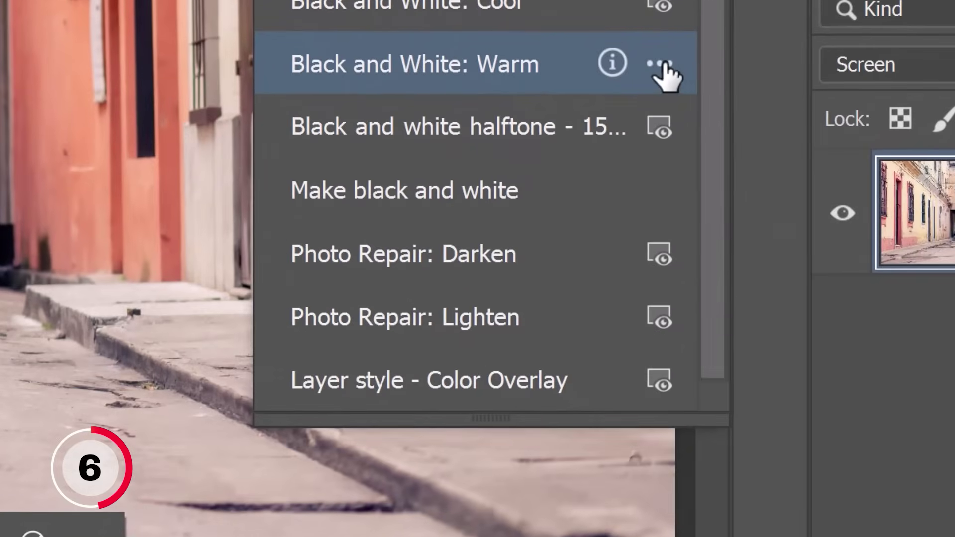
Apply Black and White: Warm to the cyclist only, then undo it.
click(649, 260)
click(661, 64)
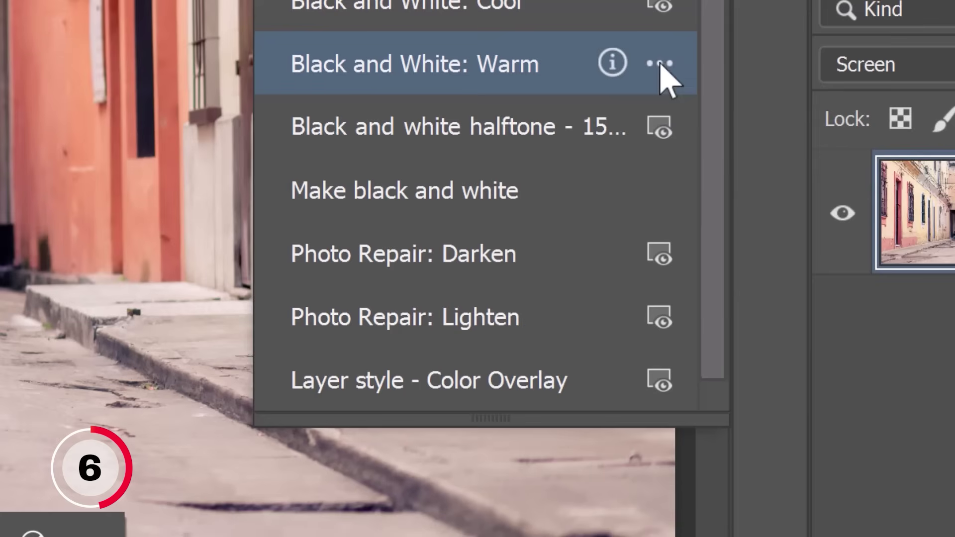
right_click(364, 75)
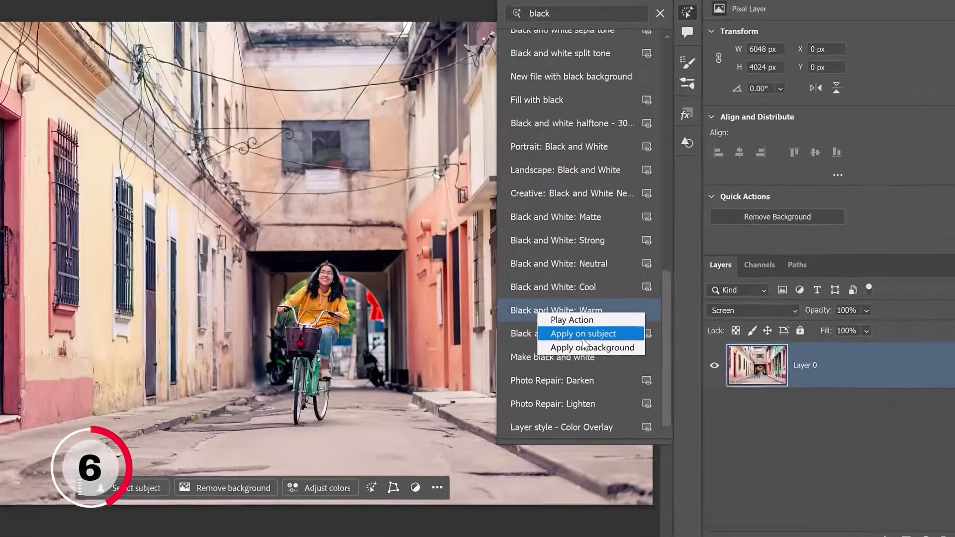
click(487, 128)
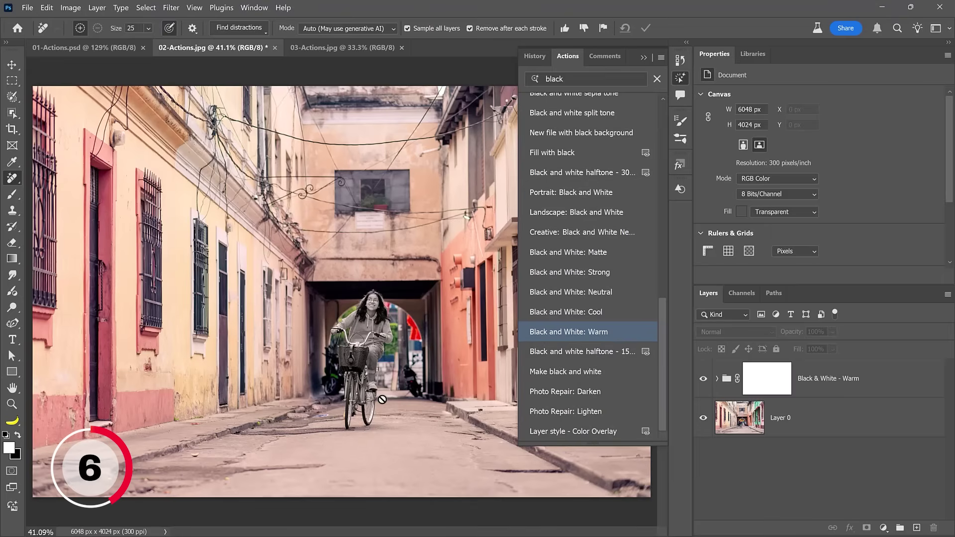
key(ctrl+z)
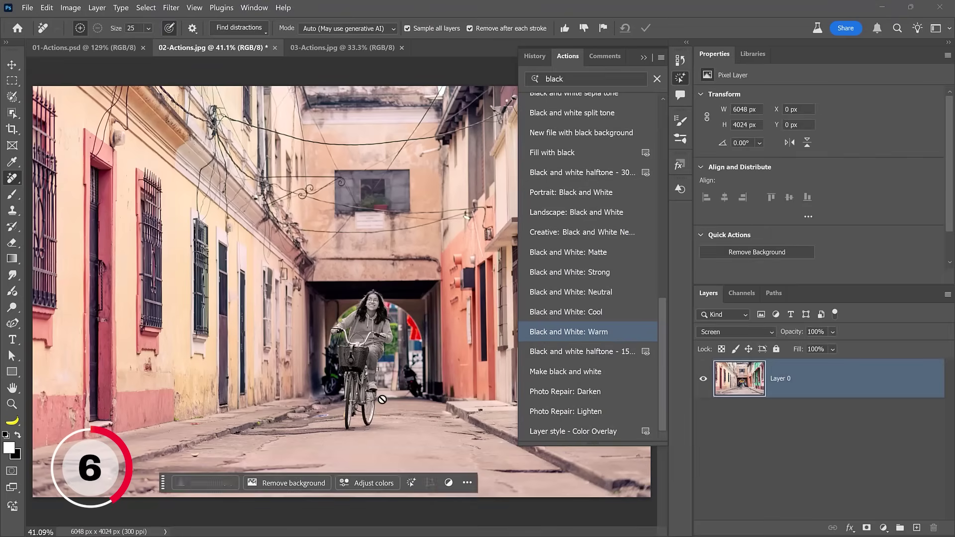
Apply Black and White: Warm on the background only, then switch to 03-Actions.jpg.
right_click(579, 340)
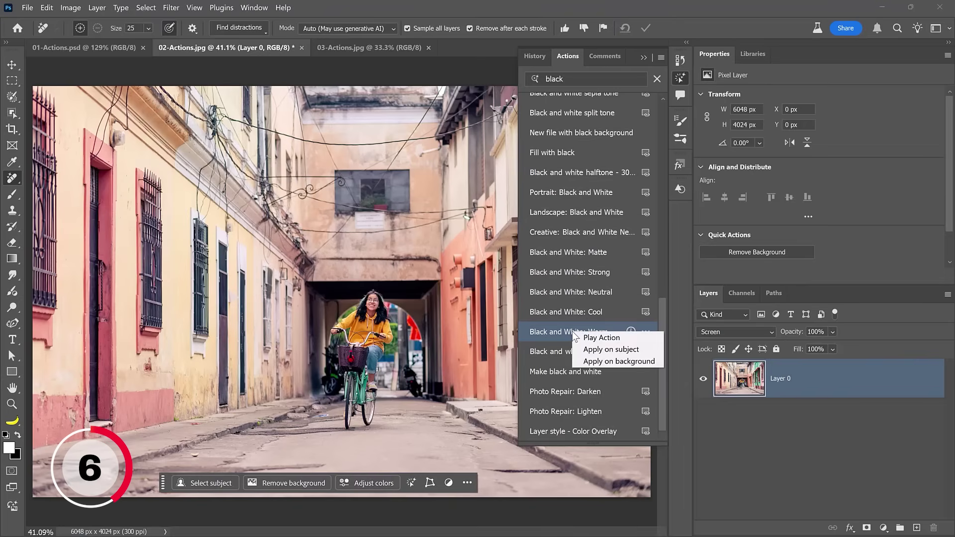
click(610, 363)
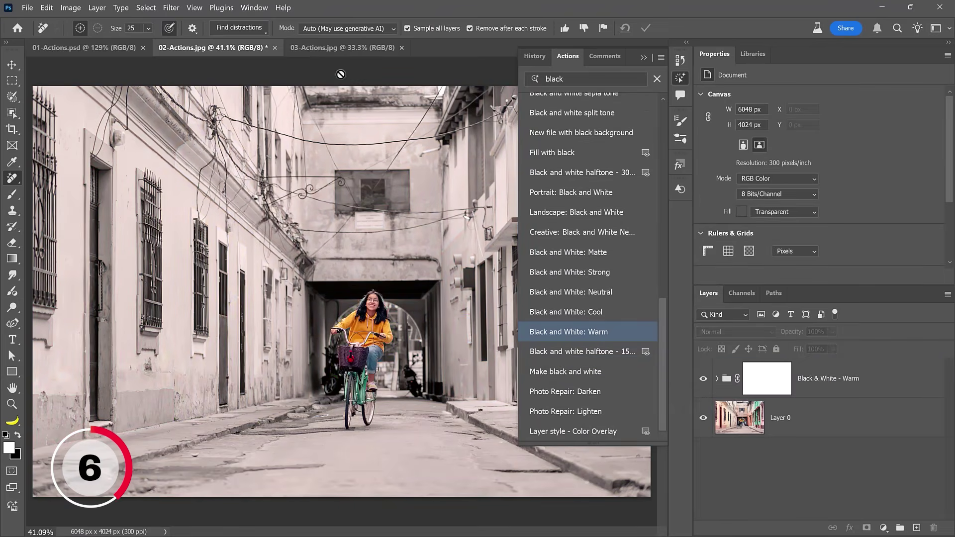
click(350, 48)
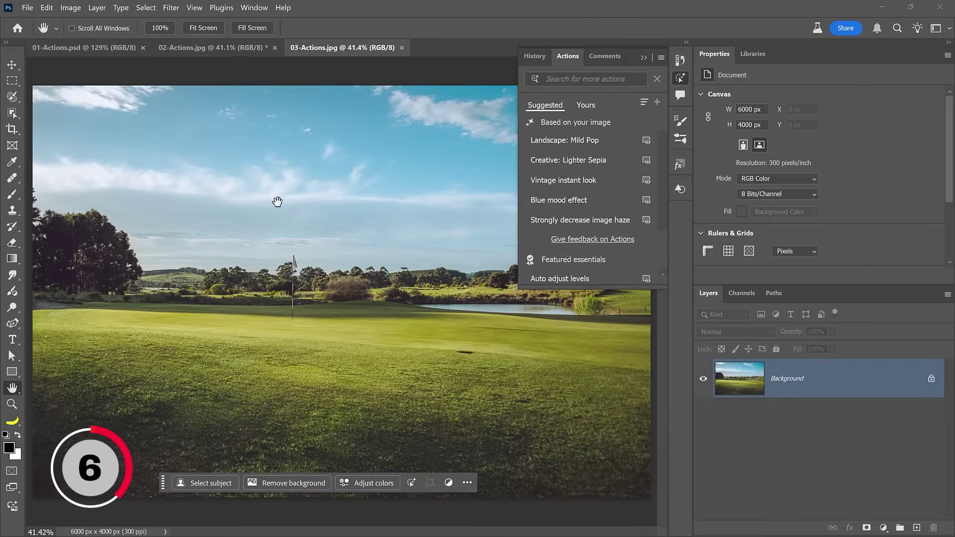
Search 'landscape' and try Landscape: Black and White on the golf photo, then undo it.
click(577, 78)
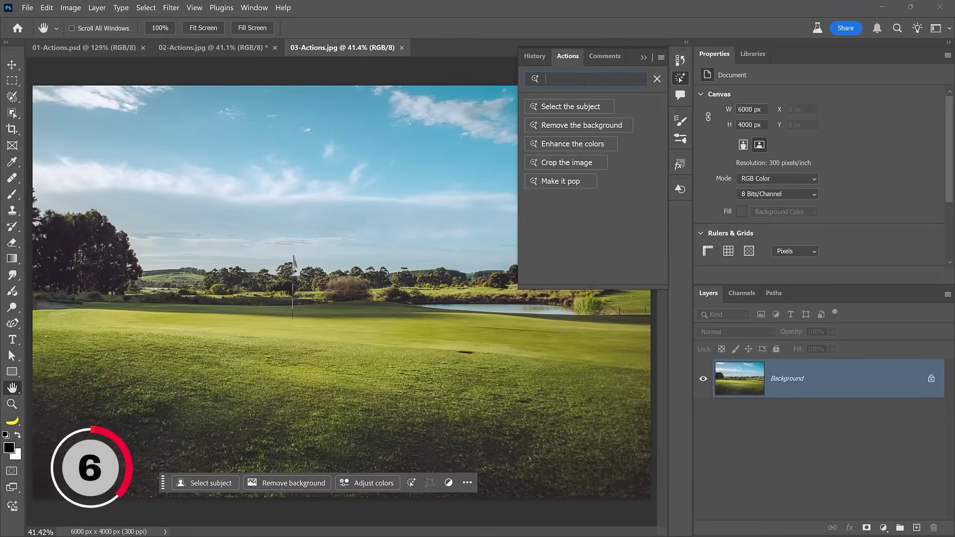
text(landscape)
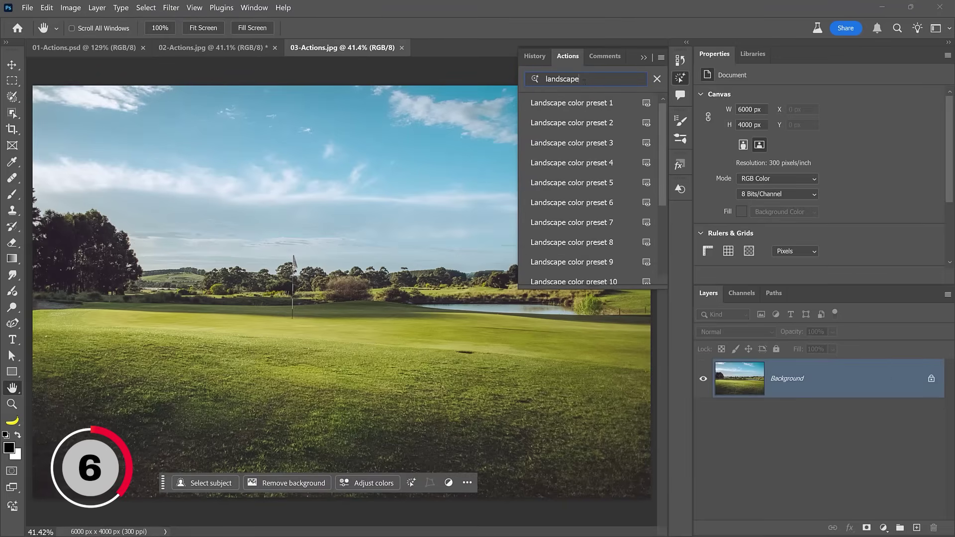
drag(662, 141, 664, 197)
click(611, 211)
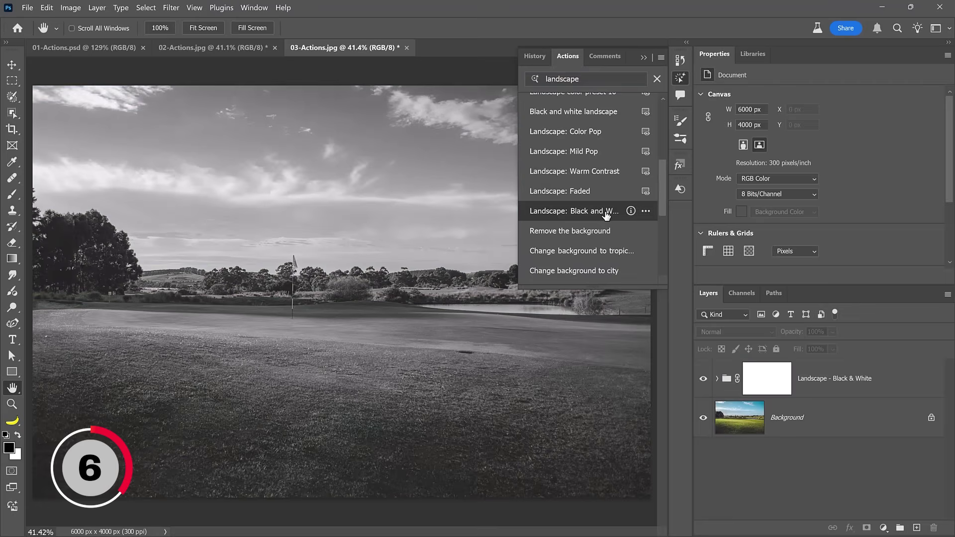
key(ctrl+z)
key(ctrl+z)
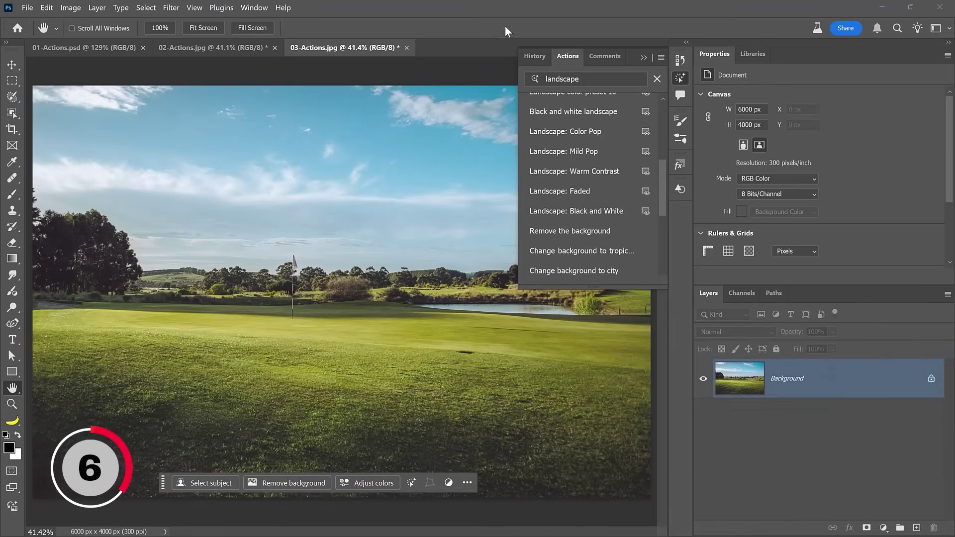
Float the Actions panel and place it beside the History panel.
drag(572, 57, 372, 55)
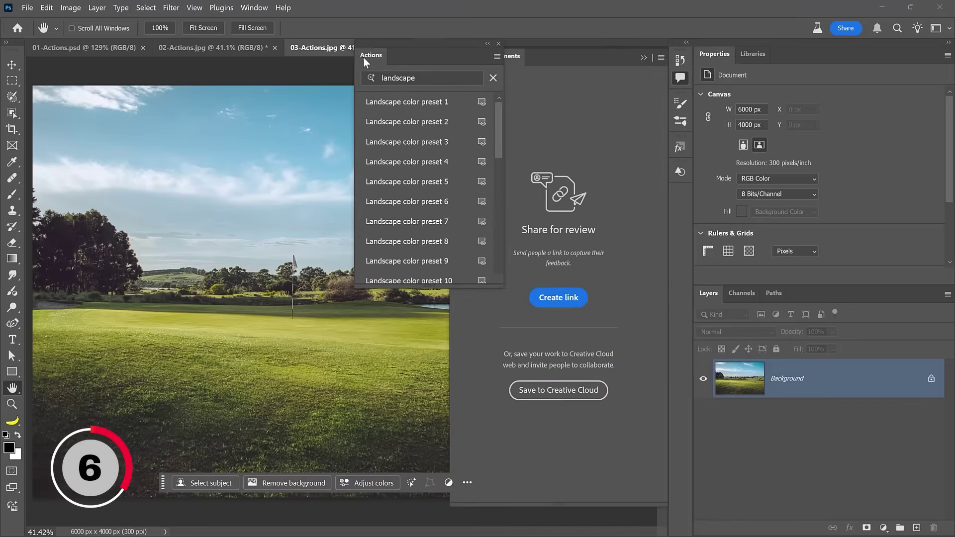
click(253, 9)
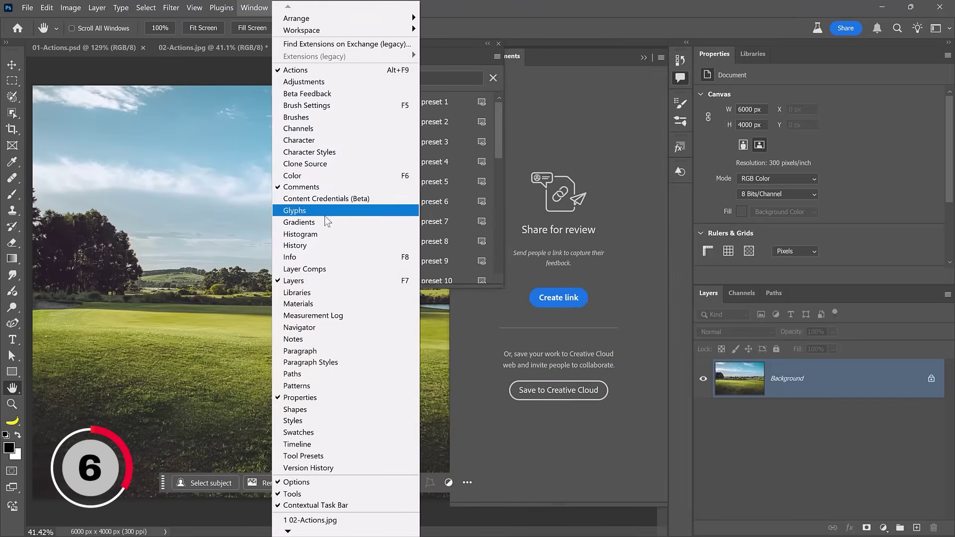
click(316, 245)
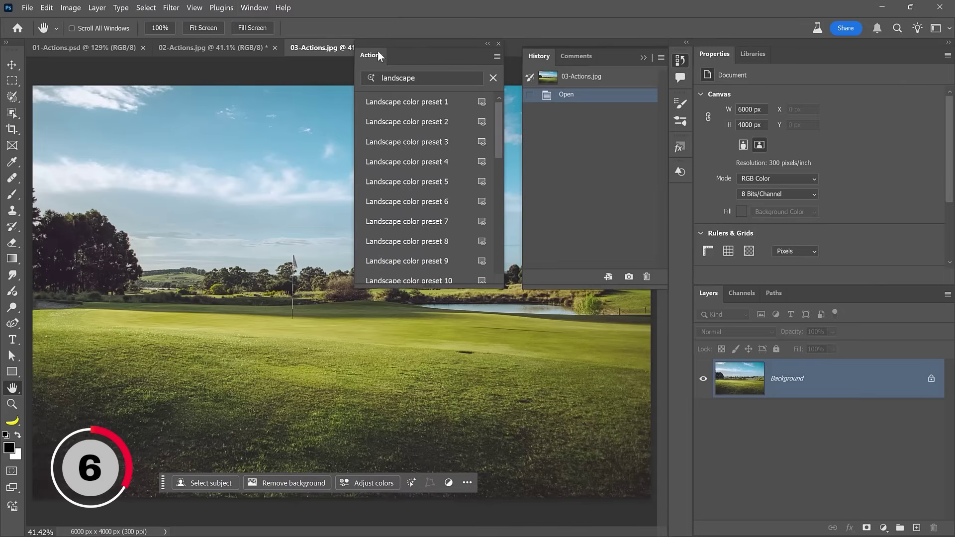
drag(378, 51, 398, 56)
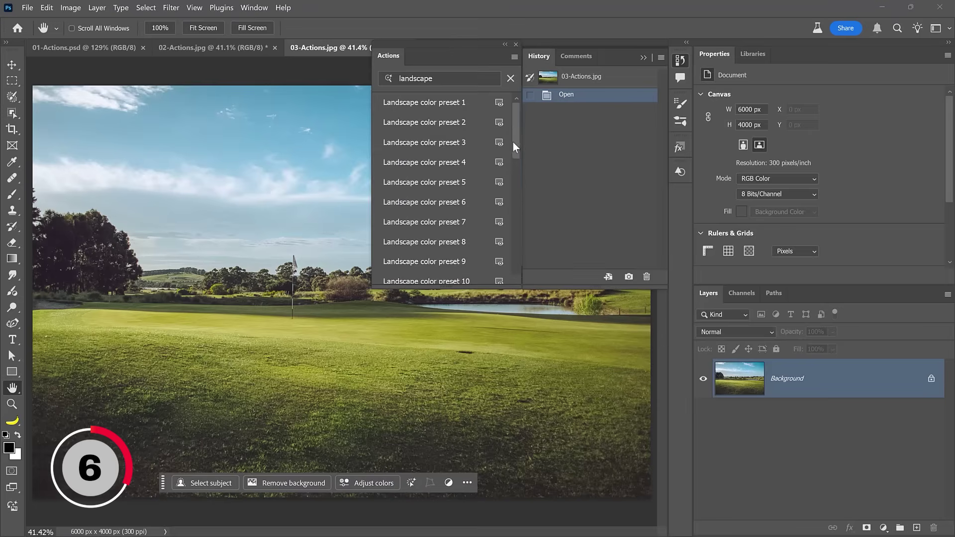
Apply Landscape: Black and White, undo and redo it as one history state, and inspect its group.
drag(513, 143, 513, 211)
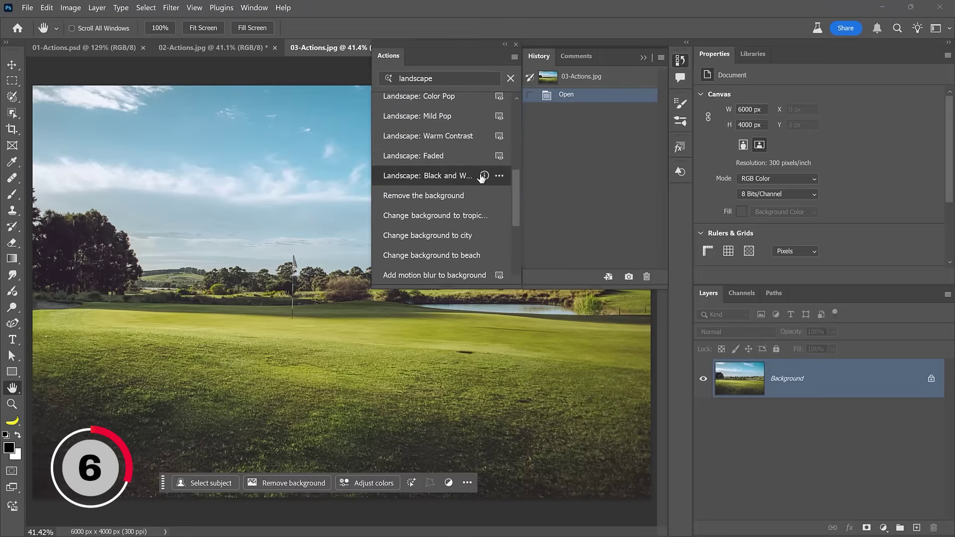
click(439, 179)
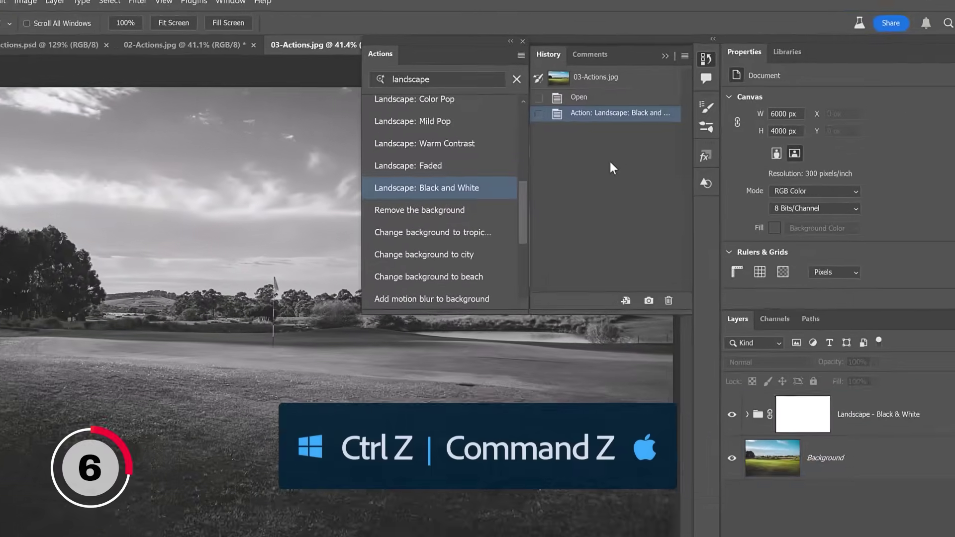
key(ctrl+z)
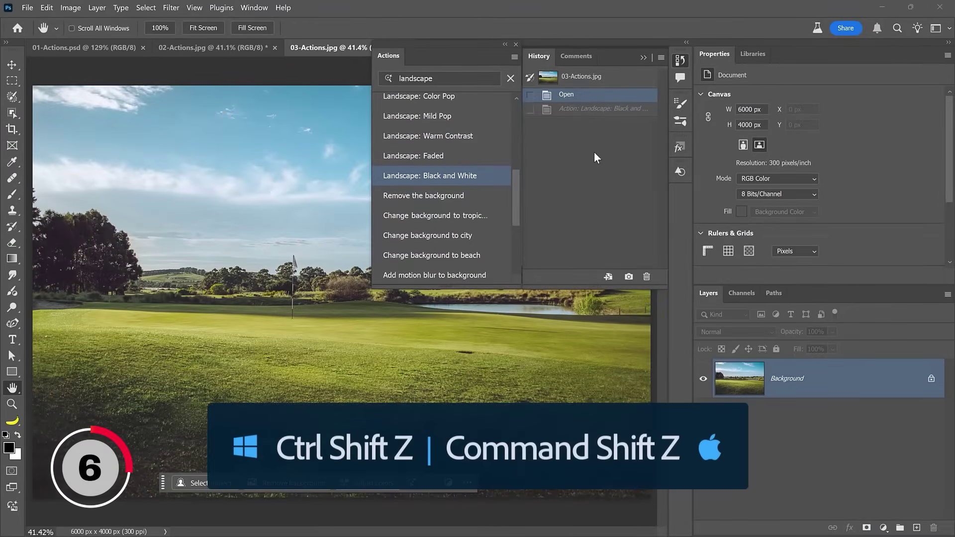
key(ctrl+shift+z)
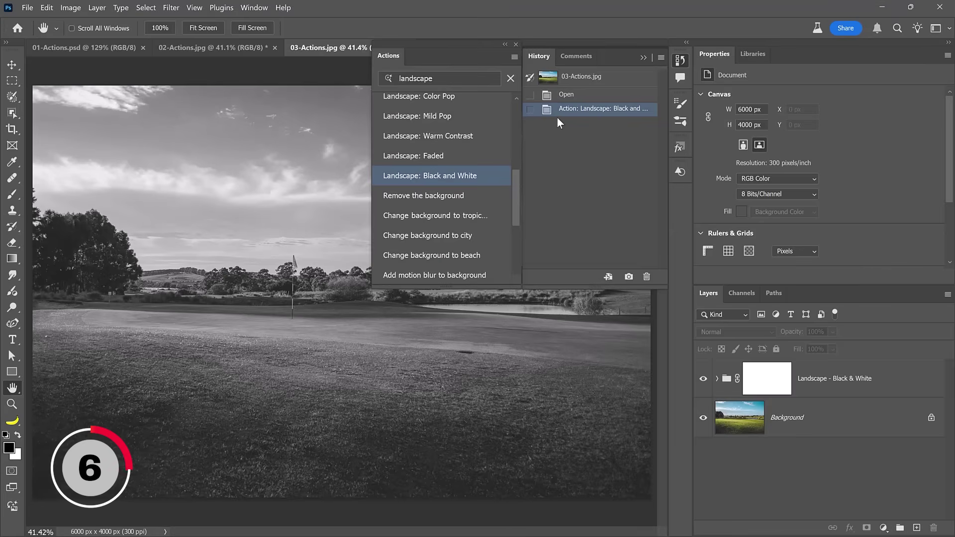
click(717, 378)
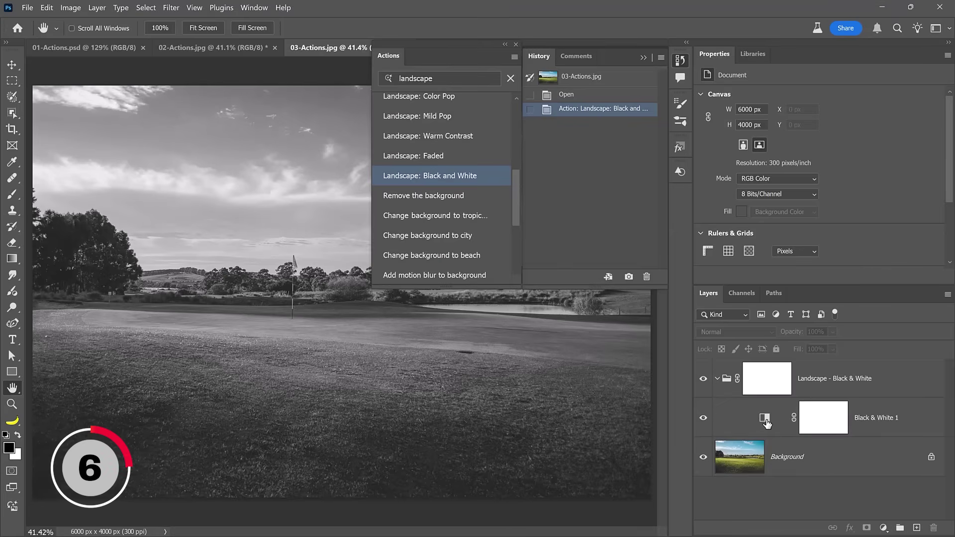
click(764, 420)
click(717, 379)
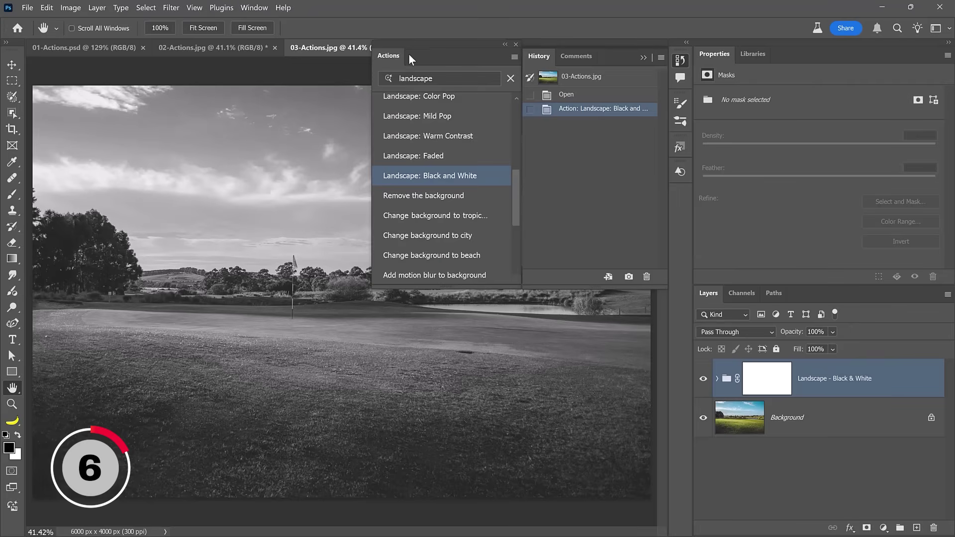
Uncheck Create a single history state in Classic Actions Playback Options, then return to Actions.
click(516, 57)
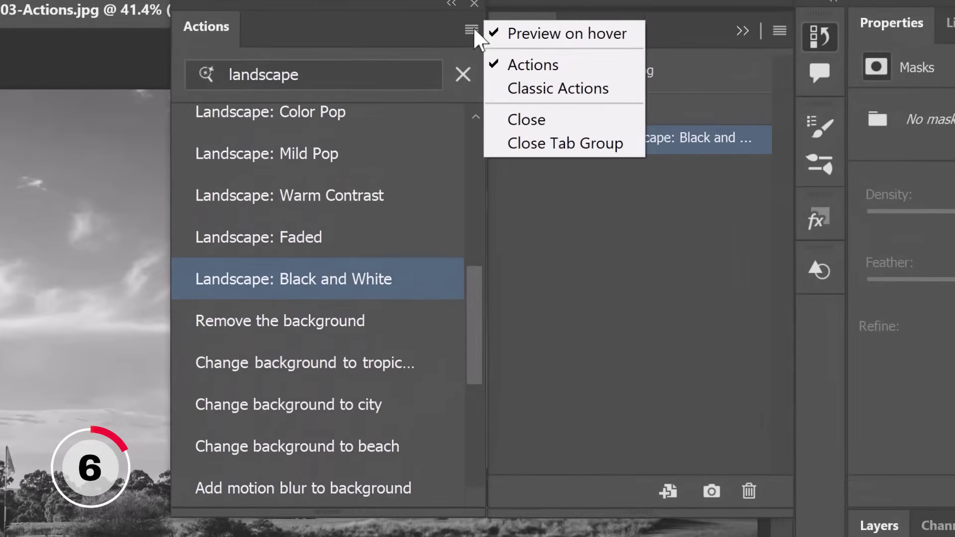
click(544, 86)
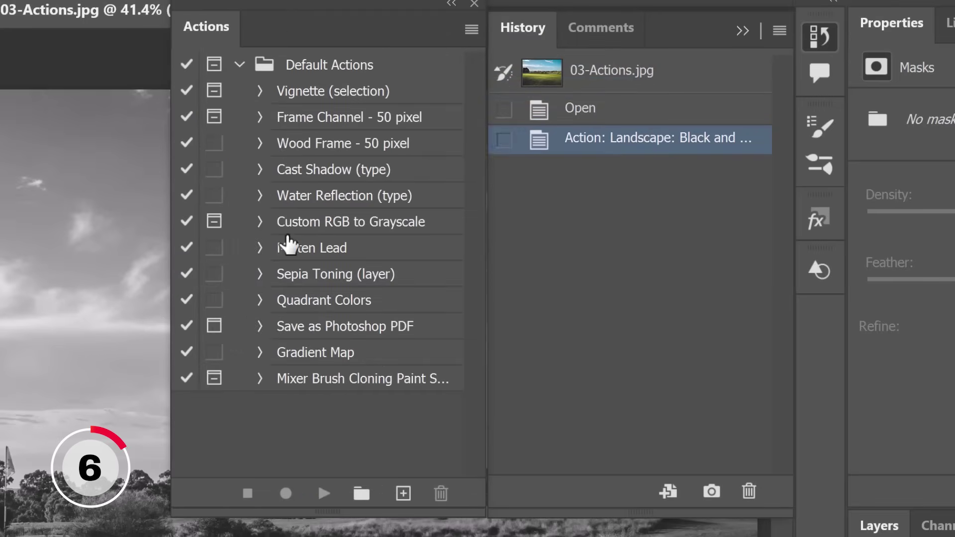
click(468, 30)
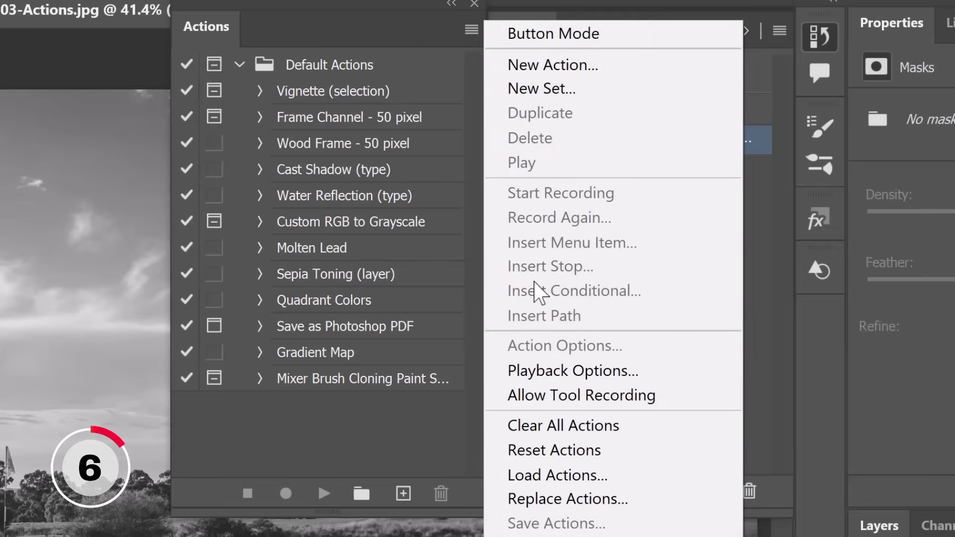
click(649, 375)
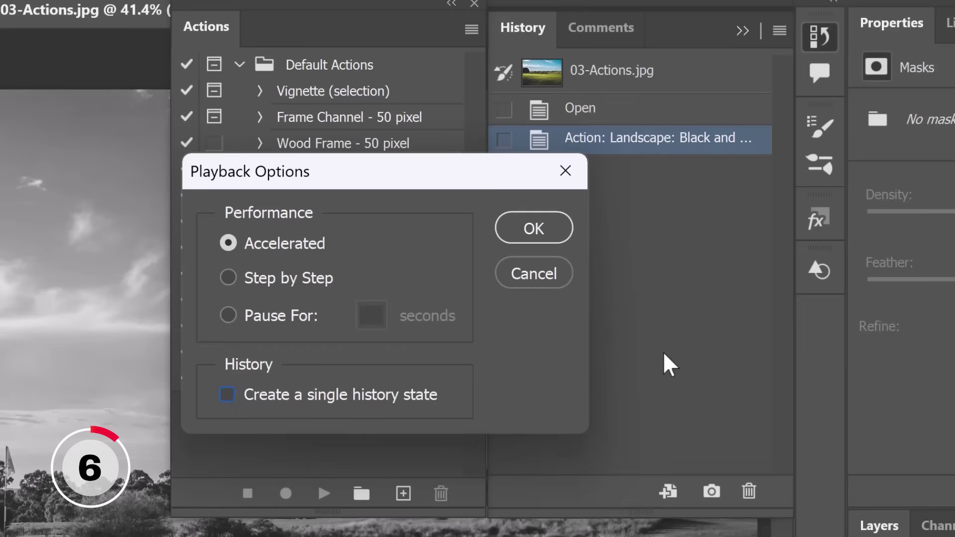
click(542, 229)
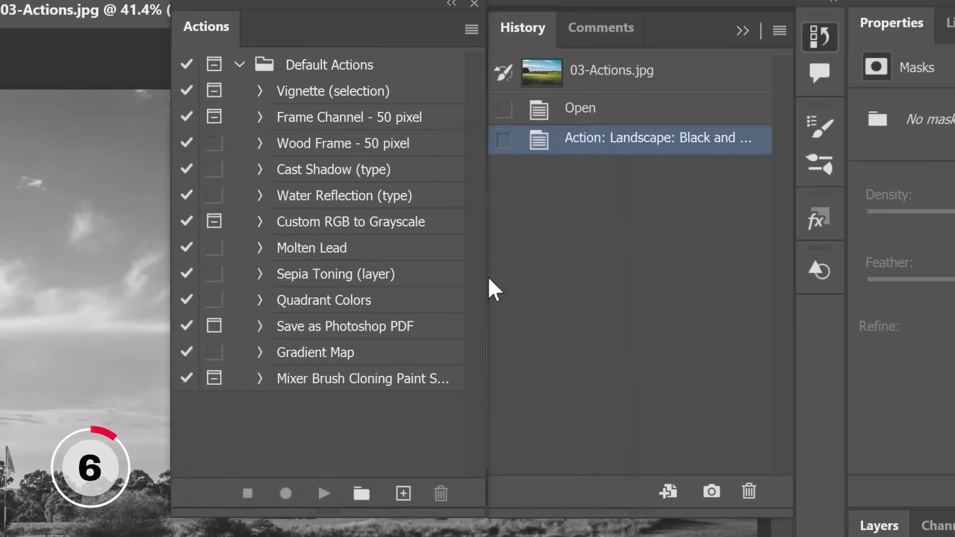
click(471, 30)
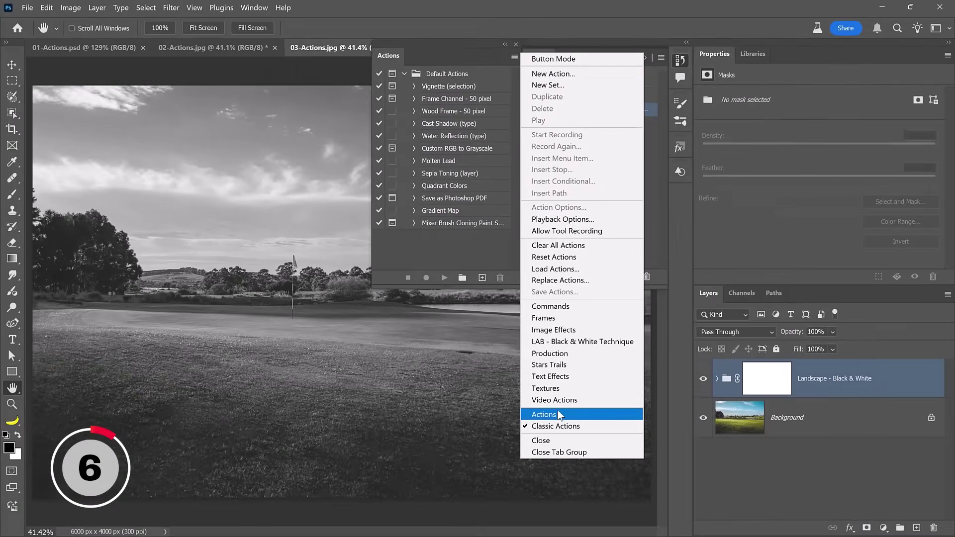
click(557, 415)
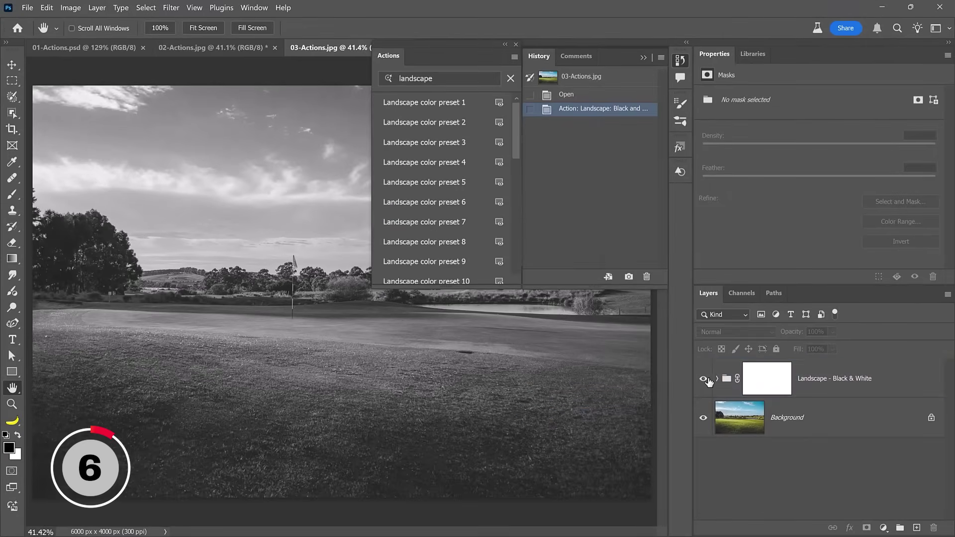
Delete the Landscape - Black & White group, rerun the action, and undo its separate steps.
drag(726, 381, 933, 527)
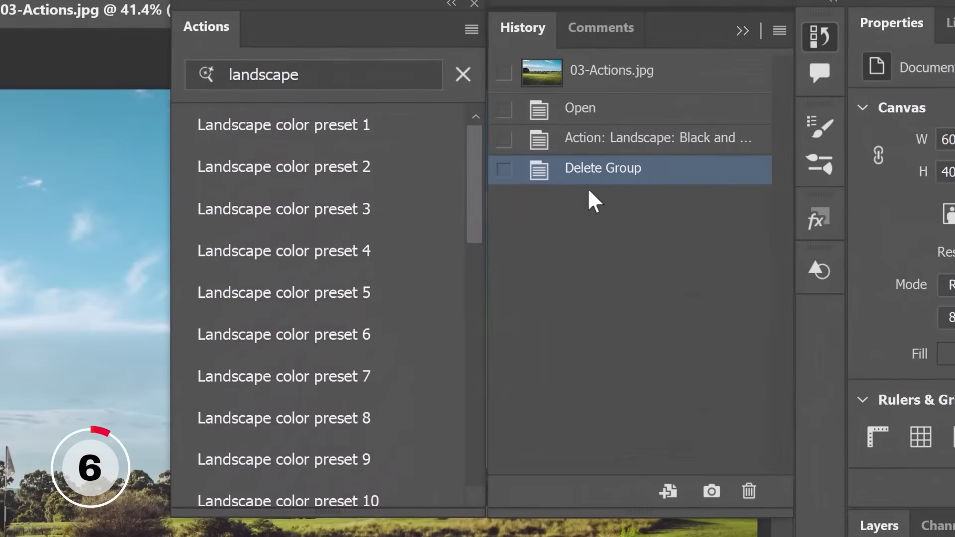
drag(476, 213, 489, 361)
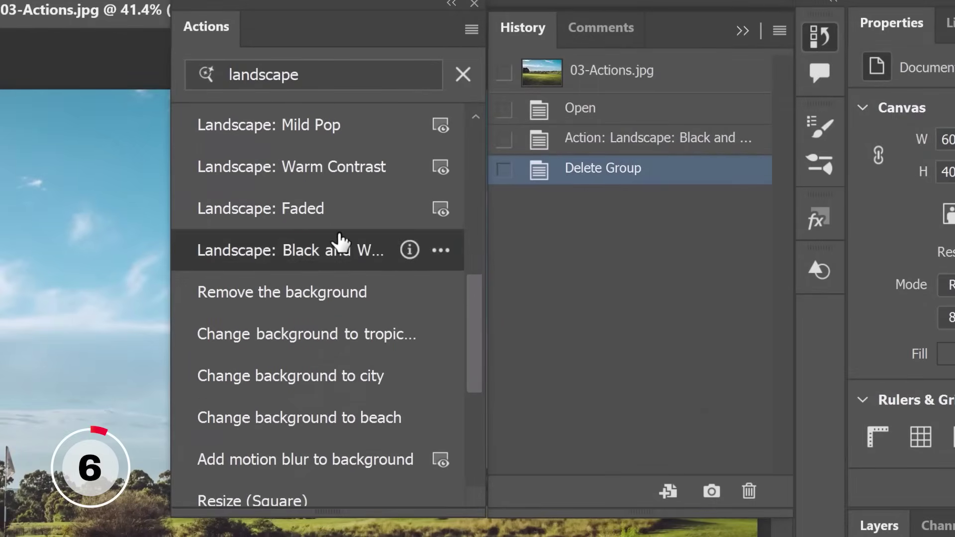
click(332, 251)
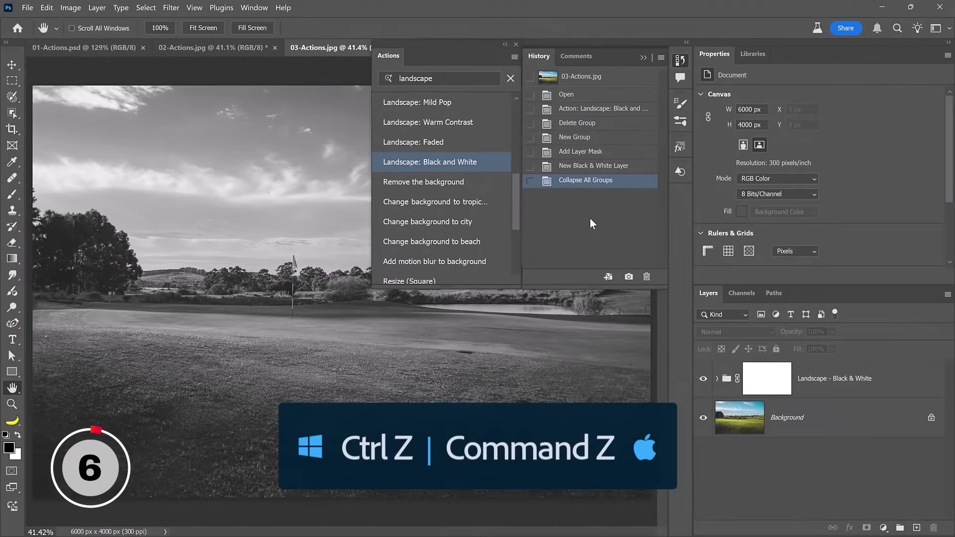
key(ctrl+z)
key(ctrl+z)
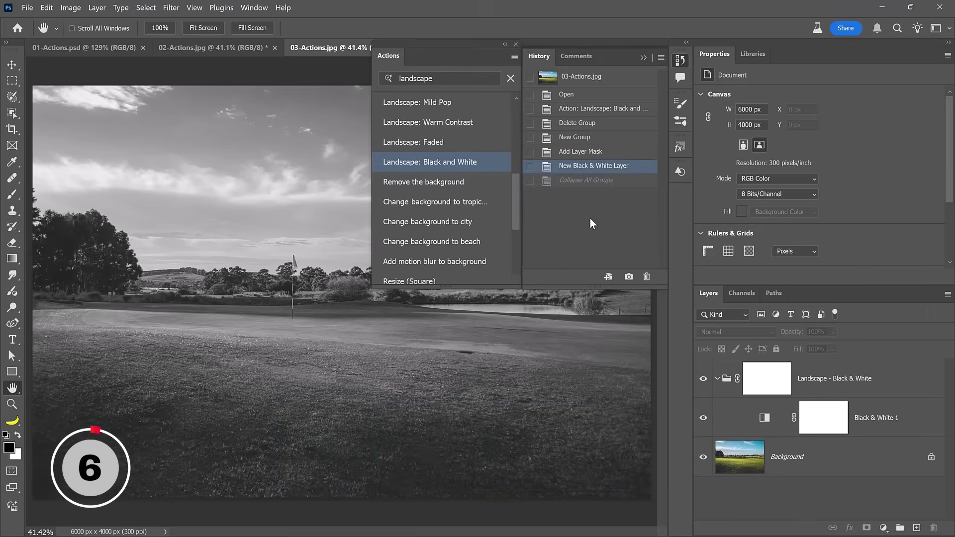
key(ctrl+z)
key(ctrl+z)
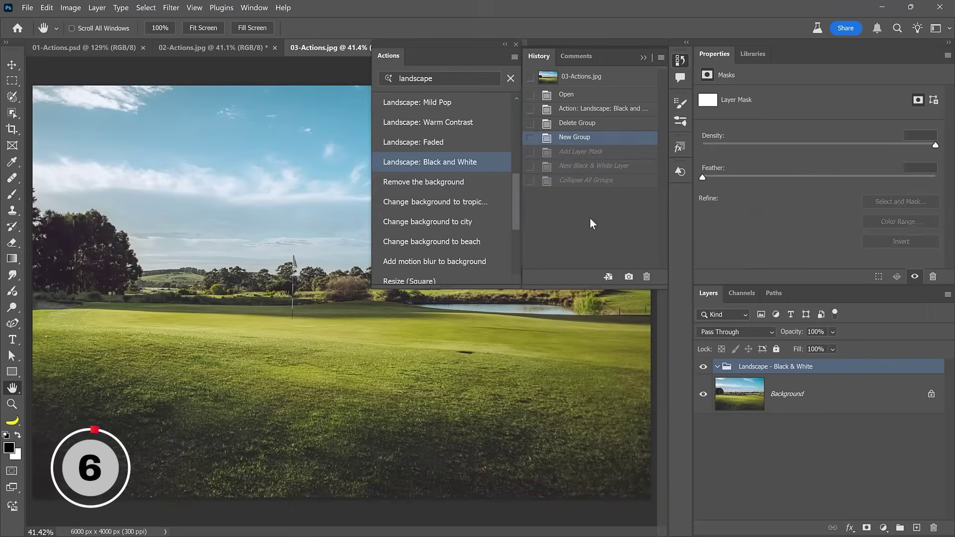